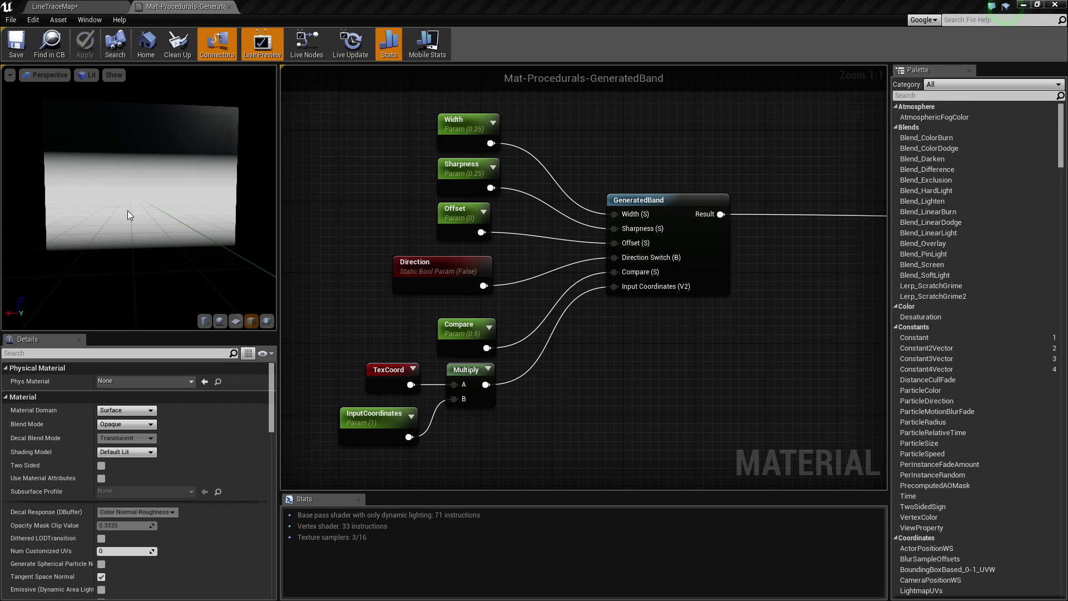
Examine the preview cube and the GeneratedBand node with its connected parameters in the material graph
{"action": "left_click_drag", "start_coordinate": [144, 154], "coordinate": [155, 182]}
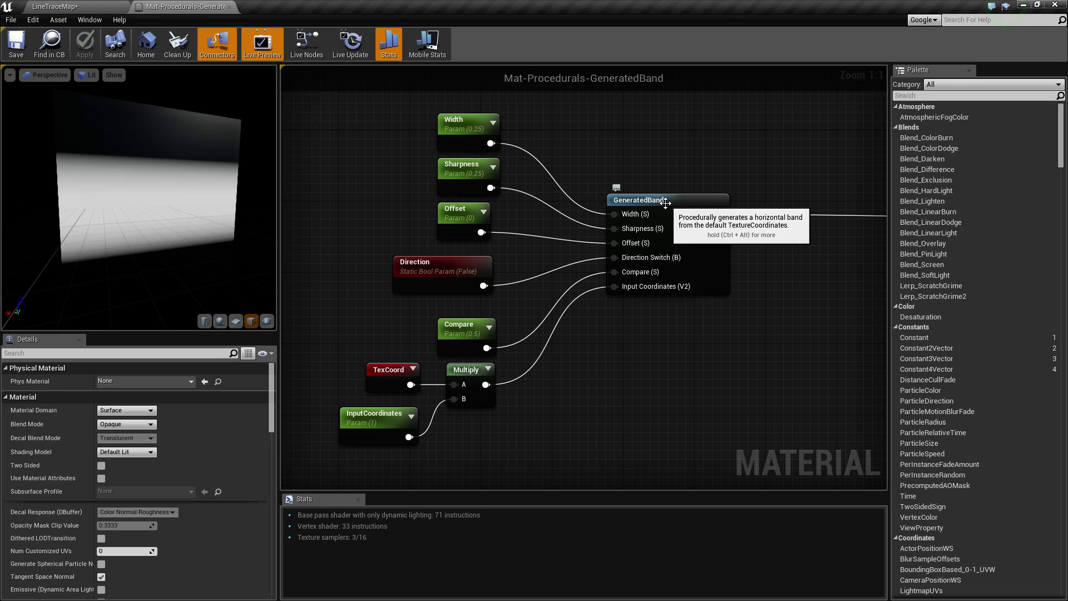
{"action": "mouse_move", "coordinate": [675, 170]}
{"action": "right_mouse_down"}
{"action": "mouse_move", "coordinate": [650, 164]}
{"action": "mouse_move", "coordinate": [667, 189]}
{"action": "right_mouse_up"}
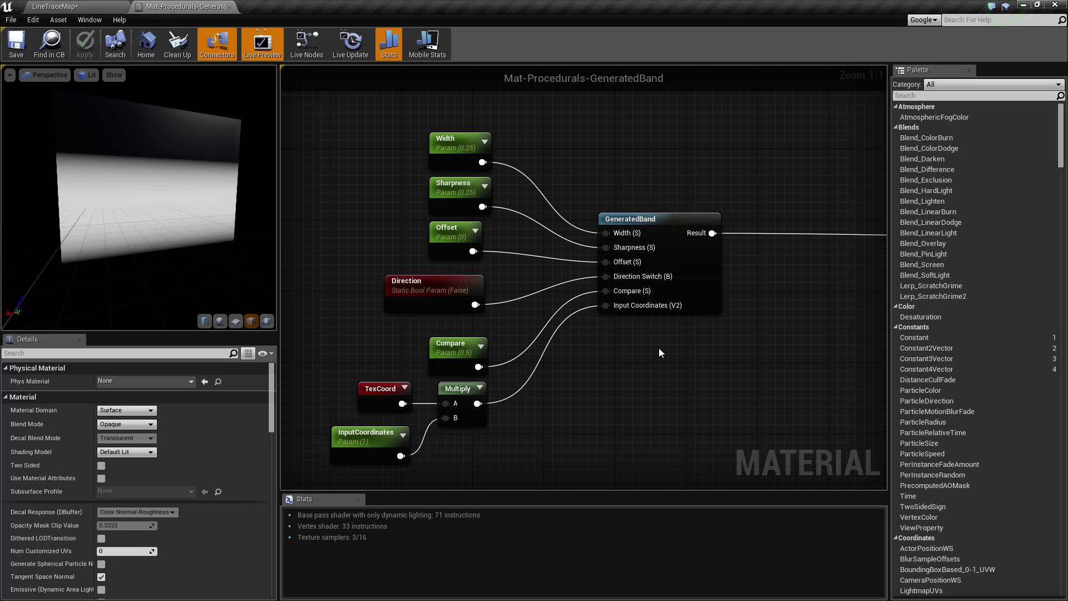
{"action": "left_click", "coordinate": [667, 216]}
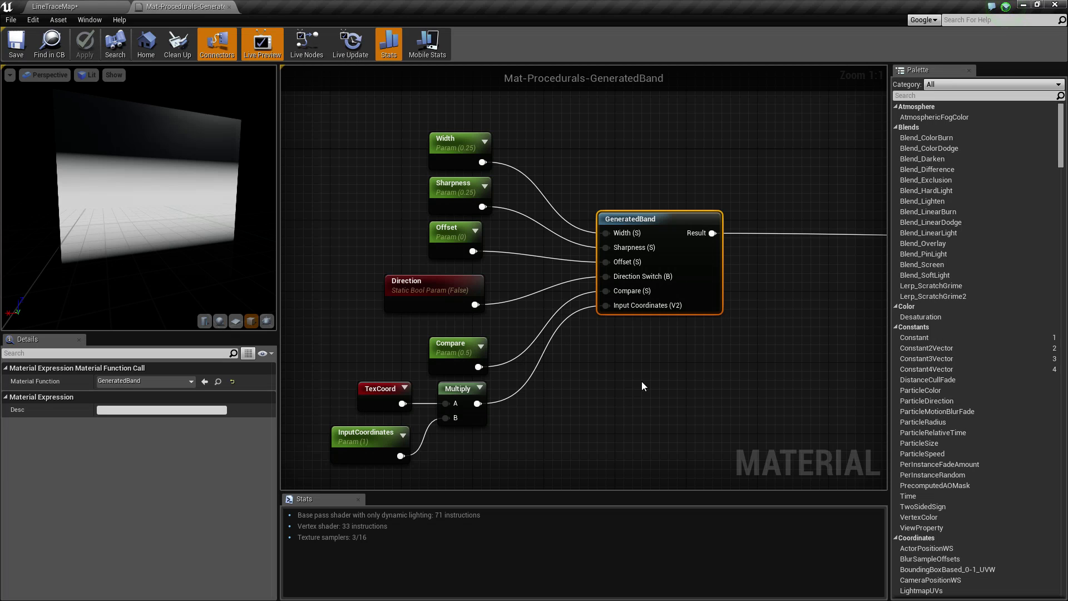
{"action": "right_click_drag", "start_coordinate": [642, 381], "coordinate": [605, 389]}
{"action": "left_click_drag", "start_coordinate": [543, 144], "coordinate": [667, 357]}
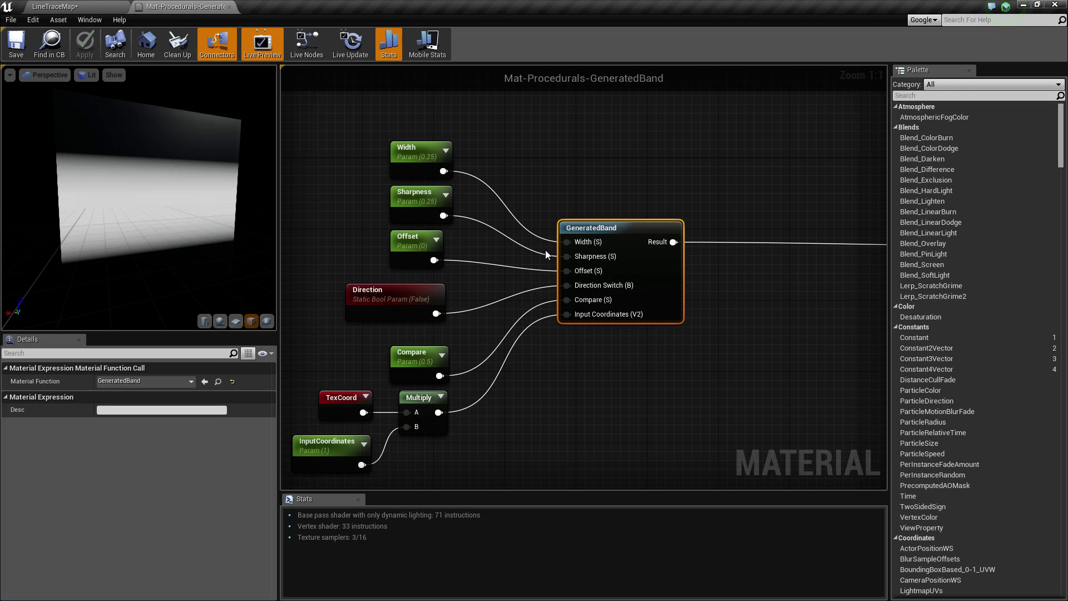
Open the GeneratedBand material instance from the Procedurals folder and frame the whole preview cube
{"action": "left_click", "coordinate": [81, 6]}
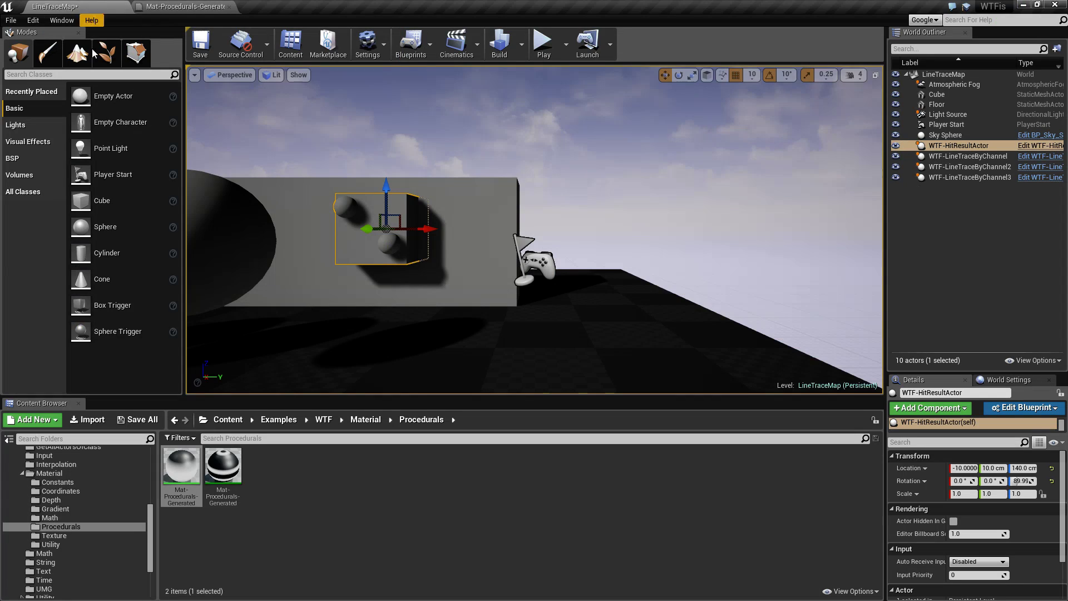
{"action": "double_click", "coordinate": [223, 467]}
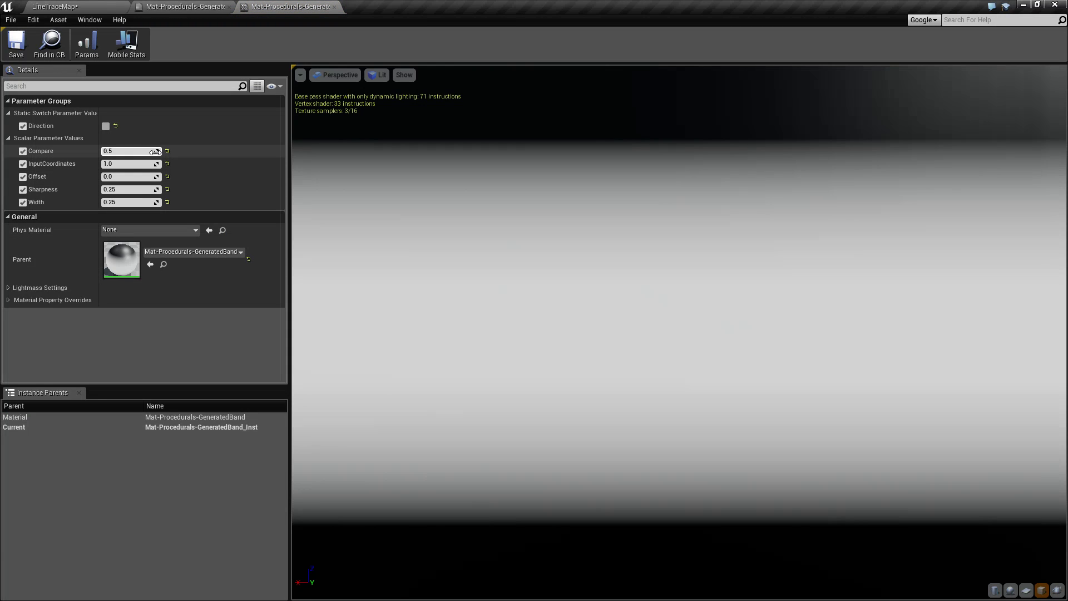
{"action": "scroll", "coordinate": [592, 289], "scroll_direction": "down", "scroll_amount": 5}
{"action": "left_click_drag", "start_coordinate": [636, 289], "coordinate": [695, 301]}
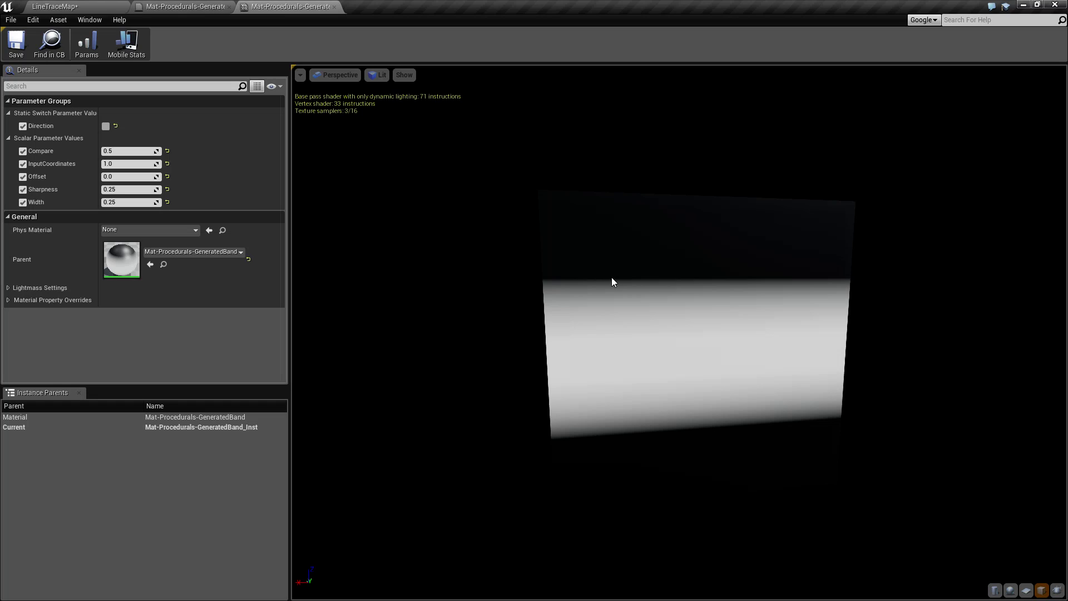
Toggle the Direction switch on and off to compare the band's orientations, ending with it off
{"action": "left_click", "coordinate": [106, 126]}
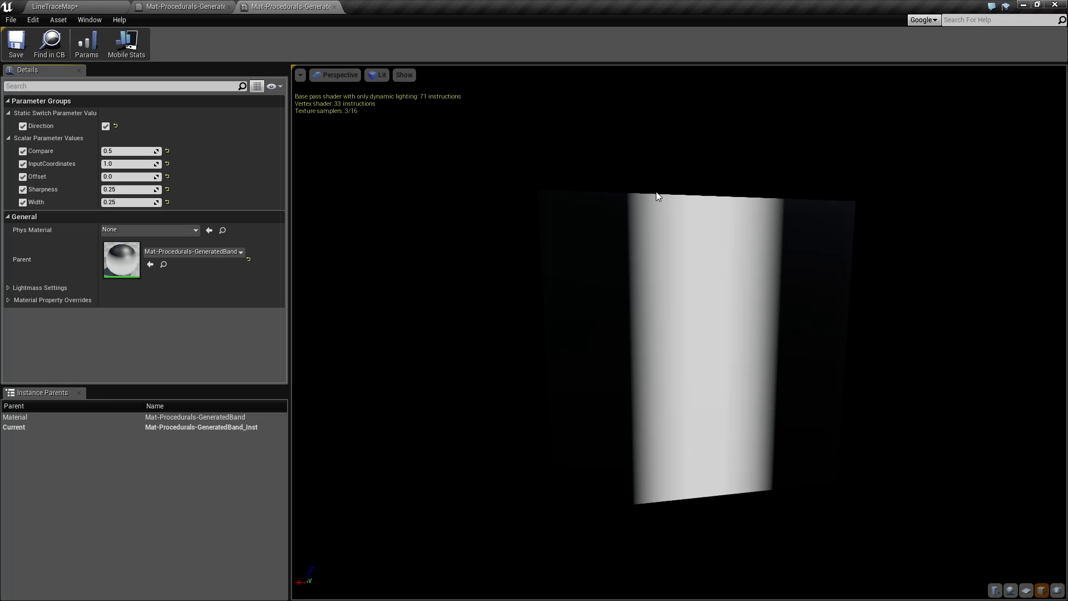
{"action": "left_click_drag", "start_coordinate": [657, 196], "coordinate": [745, 234]}
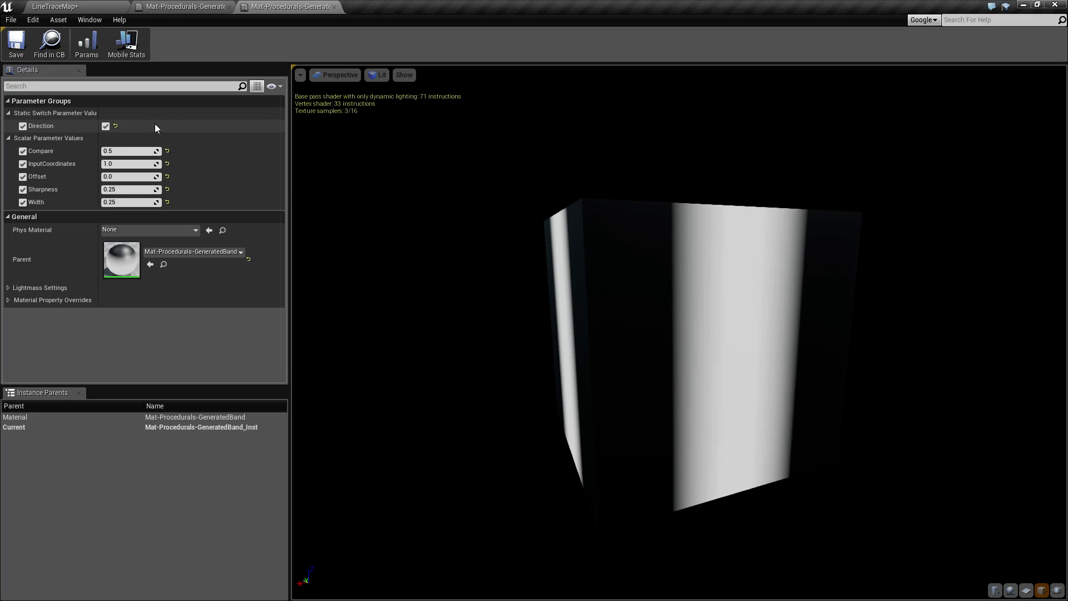
{"action": "left_click", "coordinate": [105, 126]}
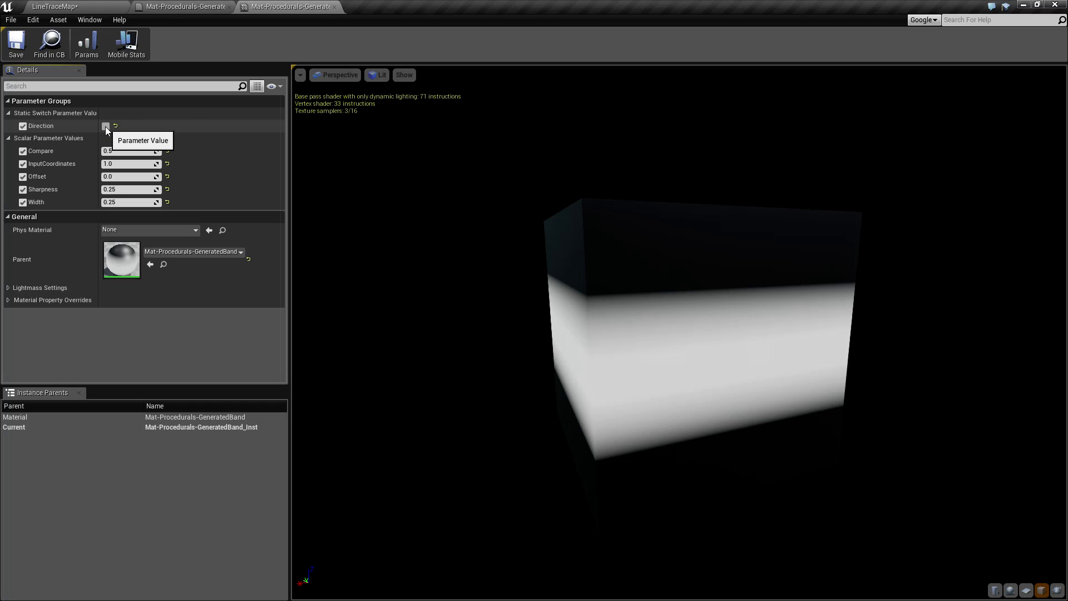
{"action": "left_click", "coordinate": [105, 125]}
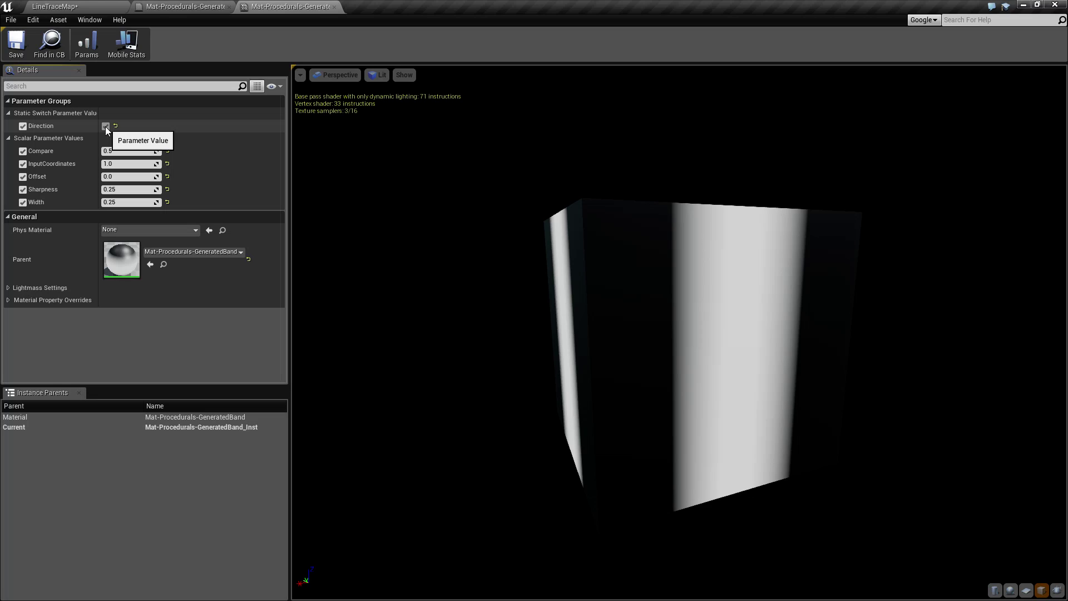
{"action": "left_click", "coordinate": [105, 125]}
Read the Direction Switch input's description in the parent material and search the available nodes for "bool"
{"action": "left_click", "coordinate": [183, 6]}
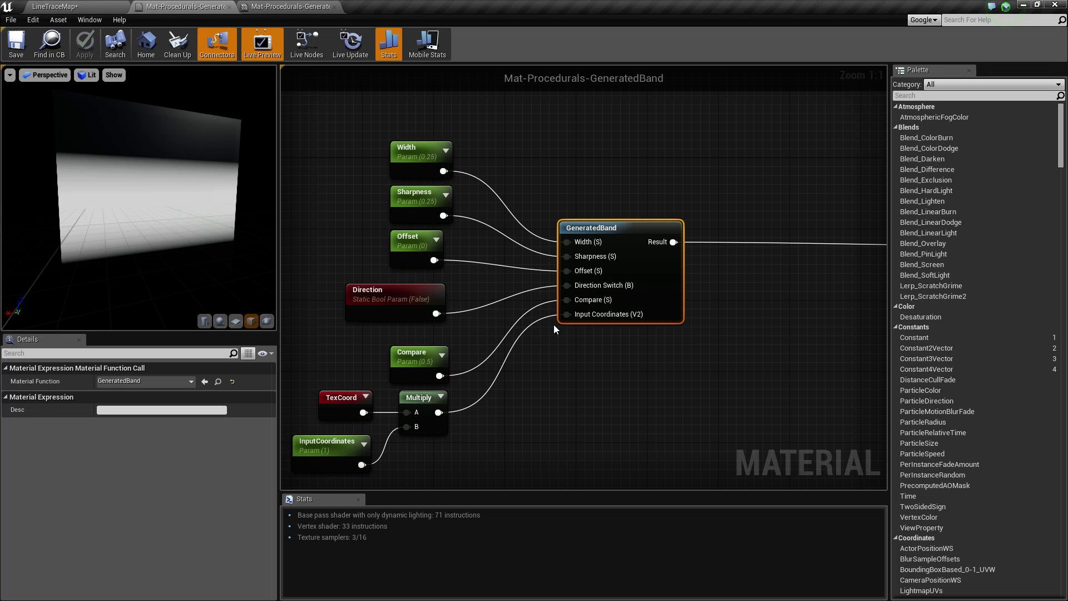
{"action": "mouse_move", "coordinate": [595, 293]}
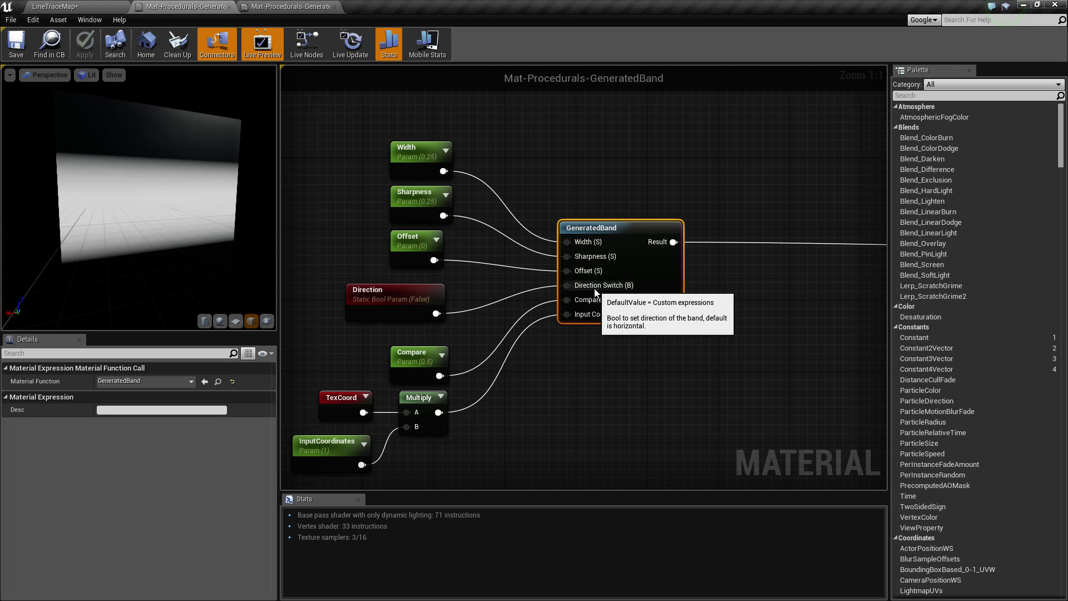
{"action": "right_click_drag", "start_coordinate": [543, 435], "coordinate": [542, 369]}
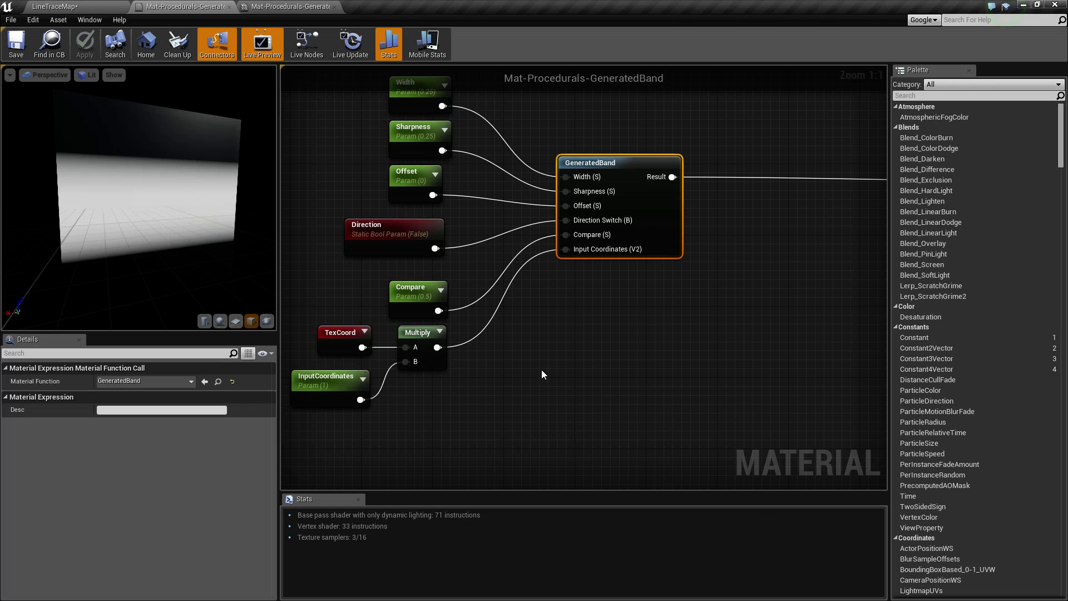
{"action": "right_click", "coordinate": [541, 371]}
{"action": "type", "text": "b"}
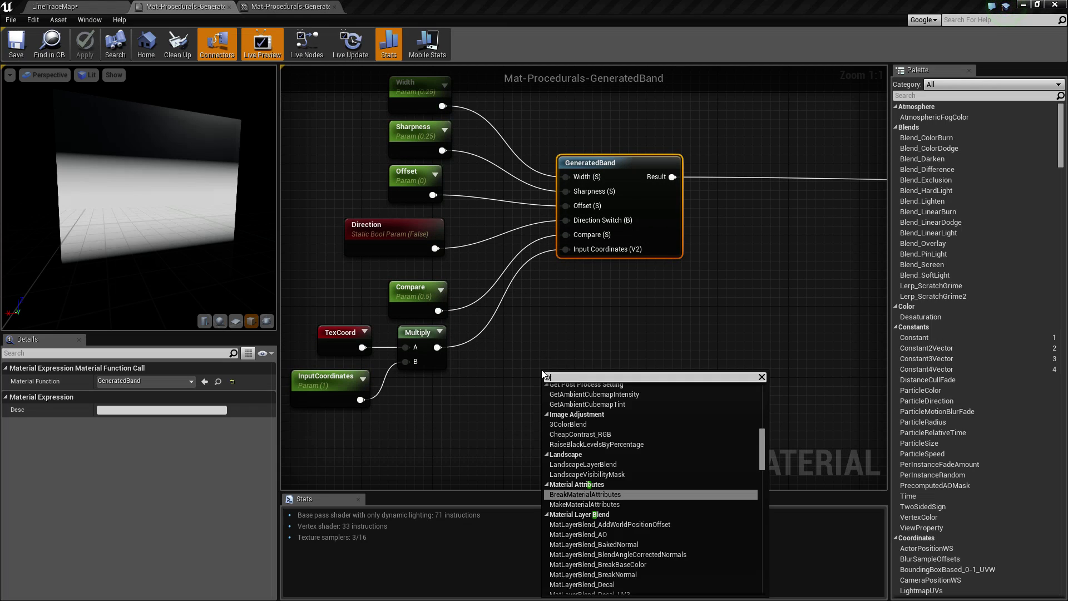
{"action": "type", "text": "ool"}
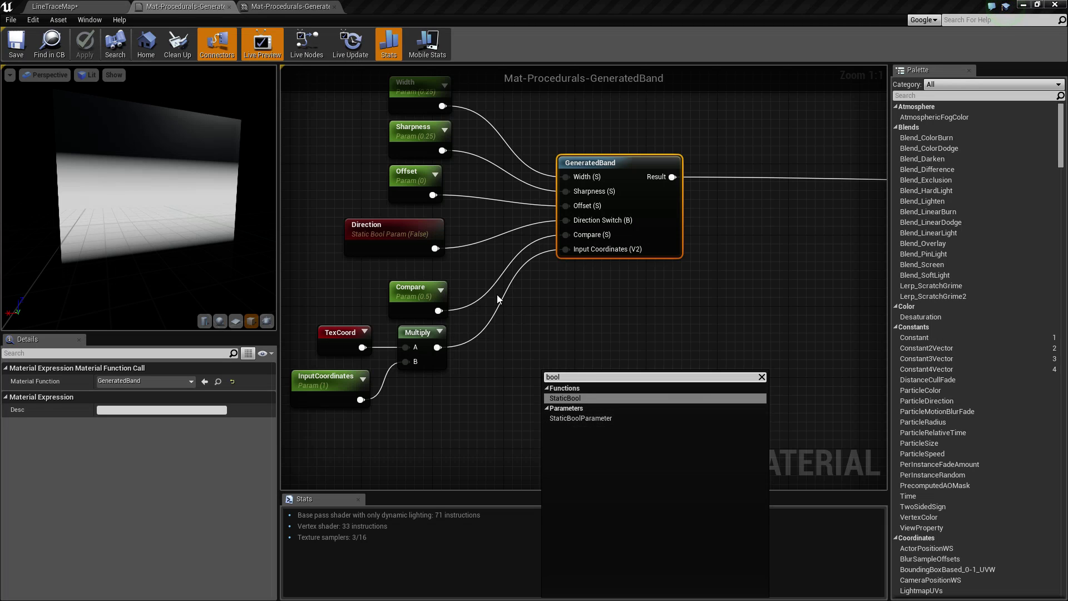
Return to the GeneratedBand material instance, try a slightly negative Sharpness, and set Sharpness to 0
{"action": "left_click", "coordinate": [272, 6]}
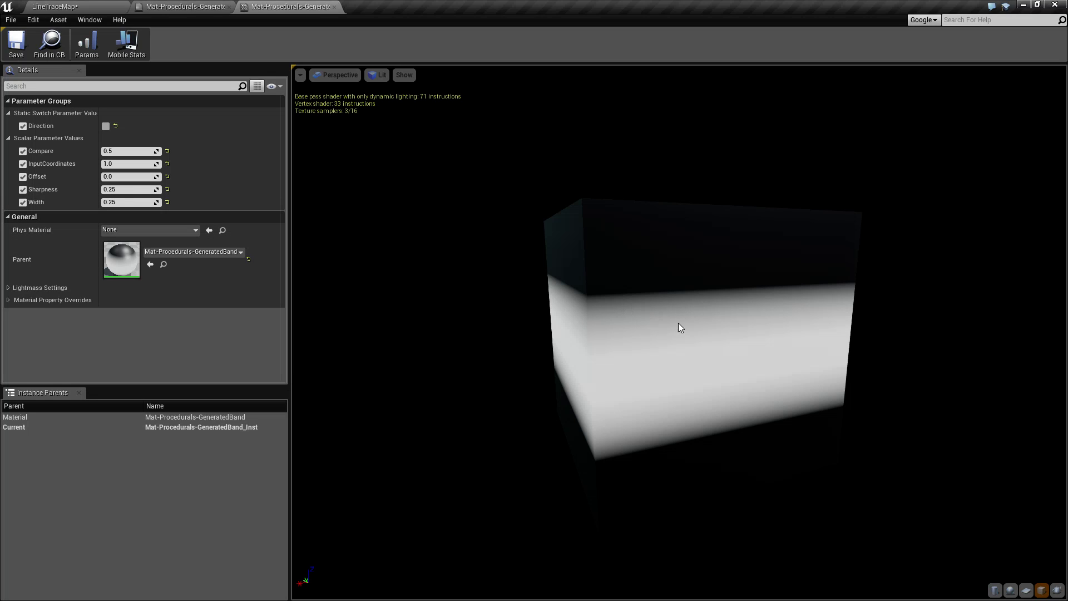
{"action": "left_click_drag", "start_coordinate": [680, 327], "coordinate": [612, 330]}
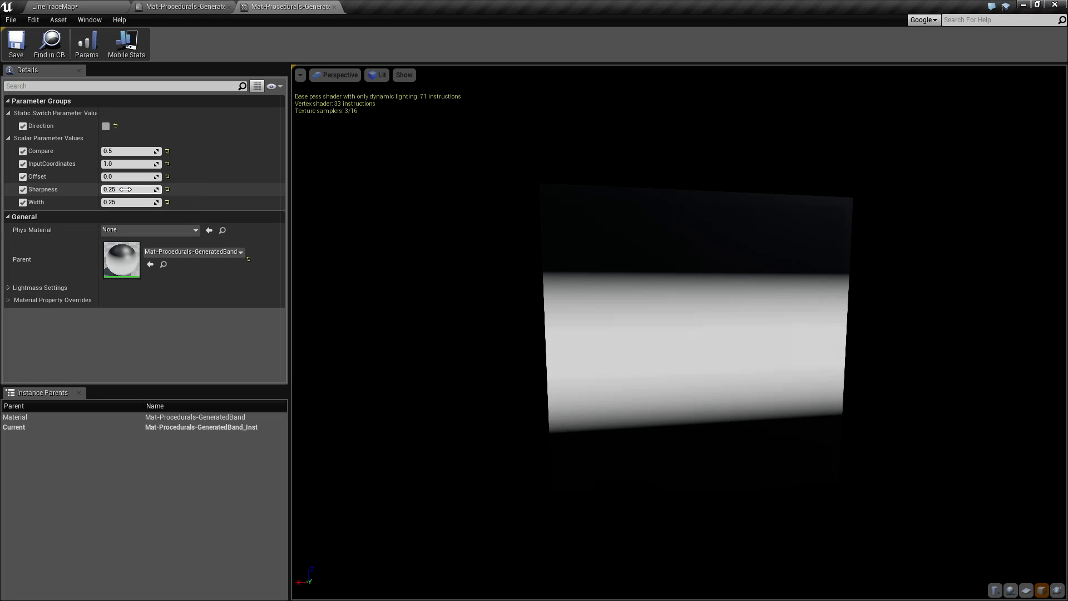
{"action": "mouse_move", "coordinate": [125, 189]}
{"action": "left_mouse_down"}
{"action": "mouse_move", "coordinate": [162, 189]}
{"action": "mouse_move", "coordinate": [120, 189]}
{"action": "left_mouse_up"}
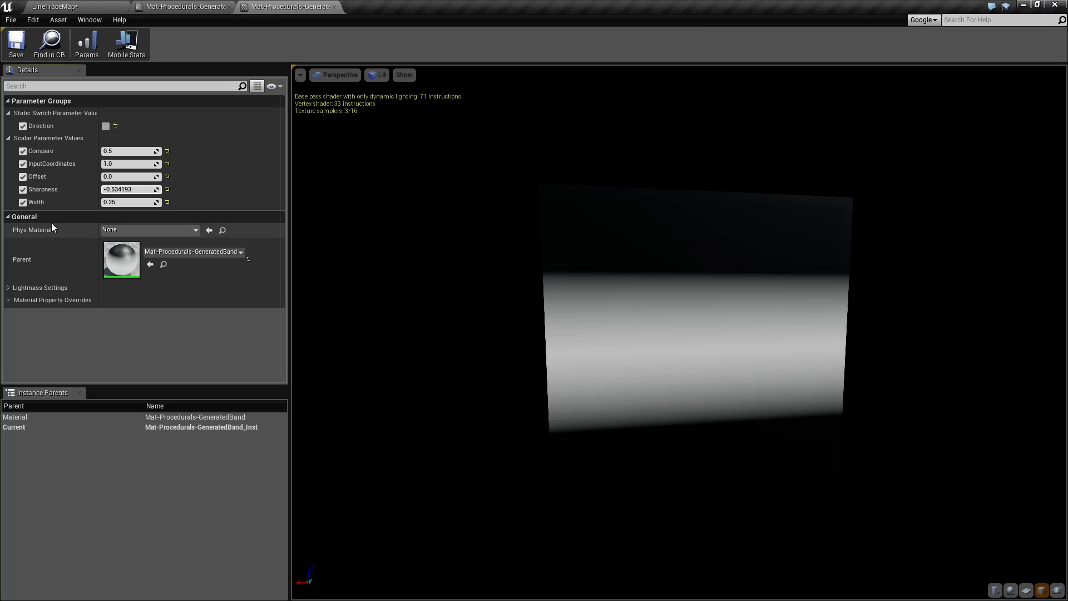
{"action": "left_click", "coordinate": [133, 189]}
{"action": "type", "text": "0"}
{"action": "key", "text": "Return"}
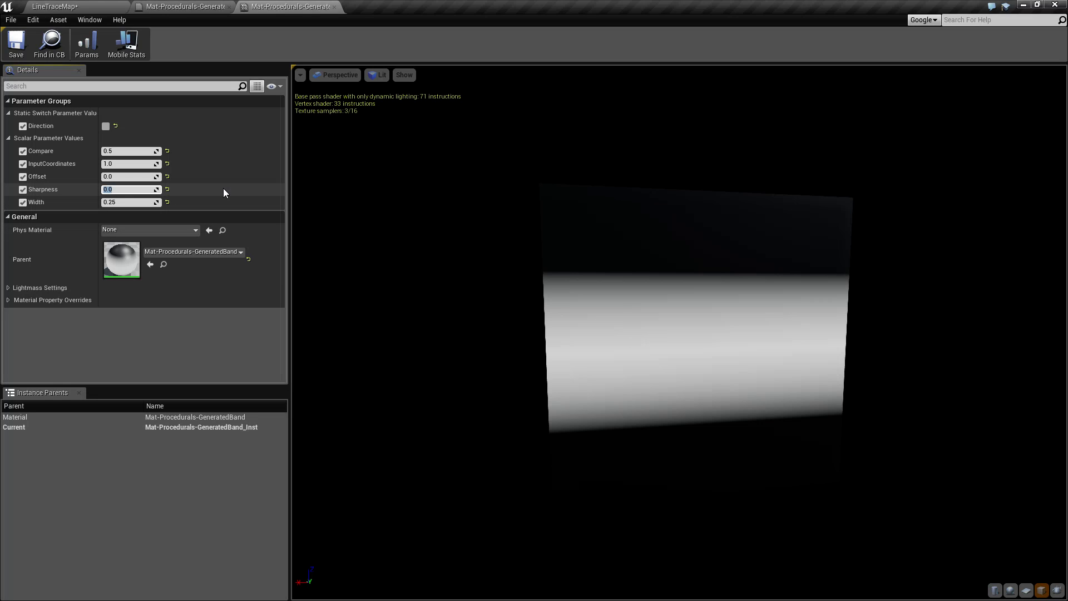
Try Sharpness at about -32.85, about 1.36 and exactly 2, and reset it to its default
{"action": "left_click_drag", "start_coordinate": [139, 189], "coordinate": [92, 190]}
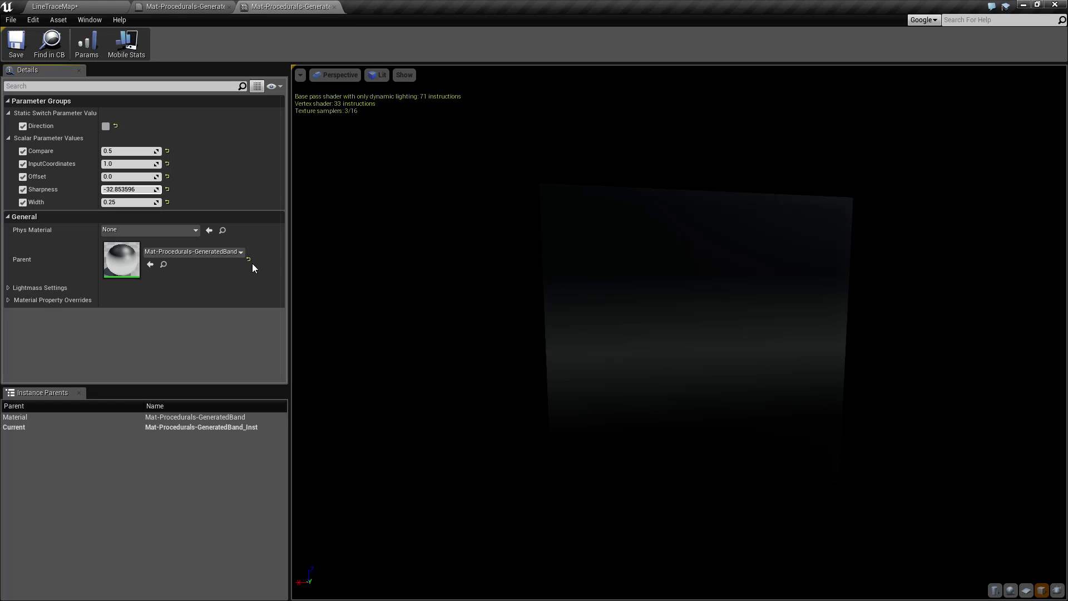
{"action": "mouse_move", "coordinate": [138, 190]}
{"action": "left_mouse_down"}
{"action": "mouse_move", "coordinate": [120, 189]}
{"action": "mouse_move", "coordinate": [148, 190]}
{"action": "left_mouse_up"}
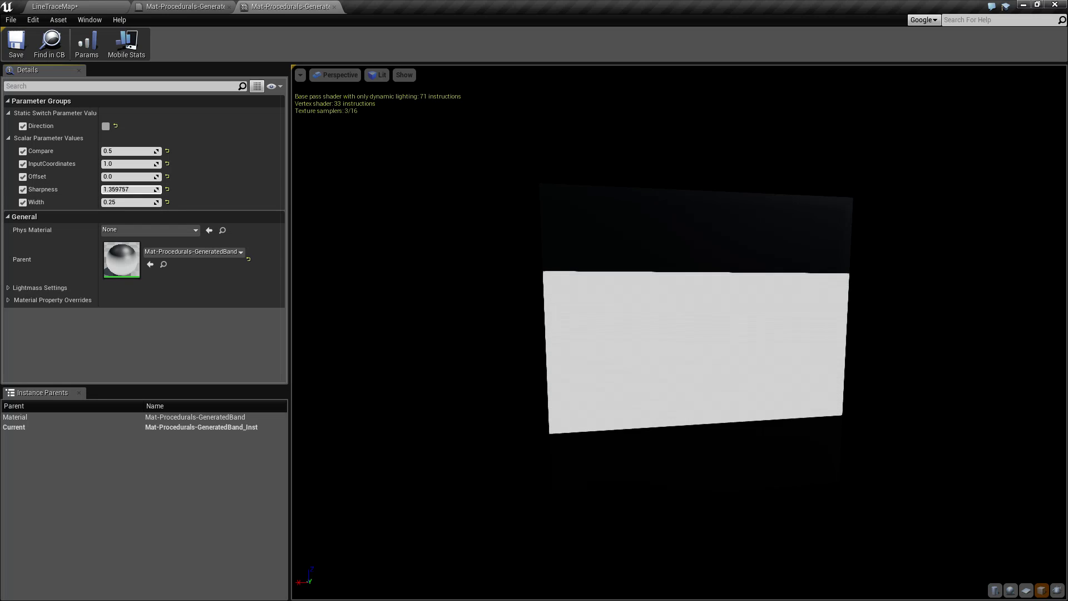
{"action": "left_click", "coordinate": [139, 190]}
{"action": "type", "text": "2"}
{"action": "key", "text": "Return"}
{"action": "left_click_drag", "start_coordinate": [669, 378], "coordinate": [618, 353]}
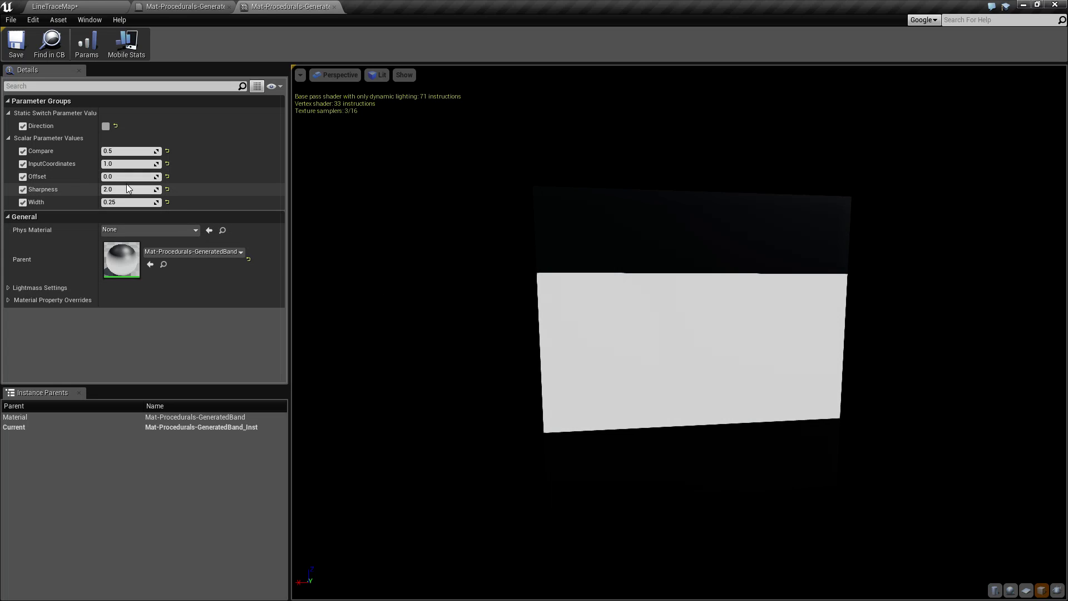
{"action": "left_click", "coordinate": [167, 190]}
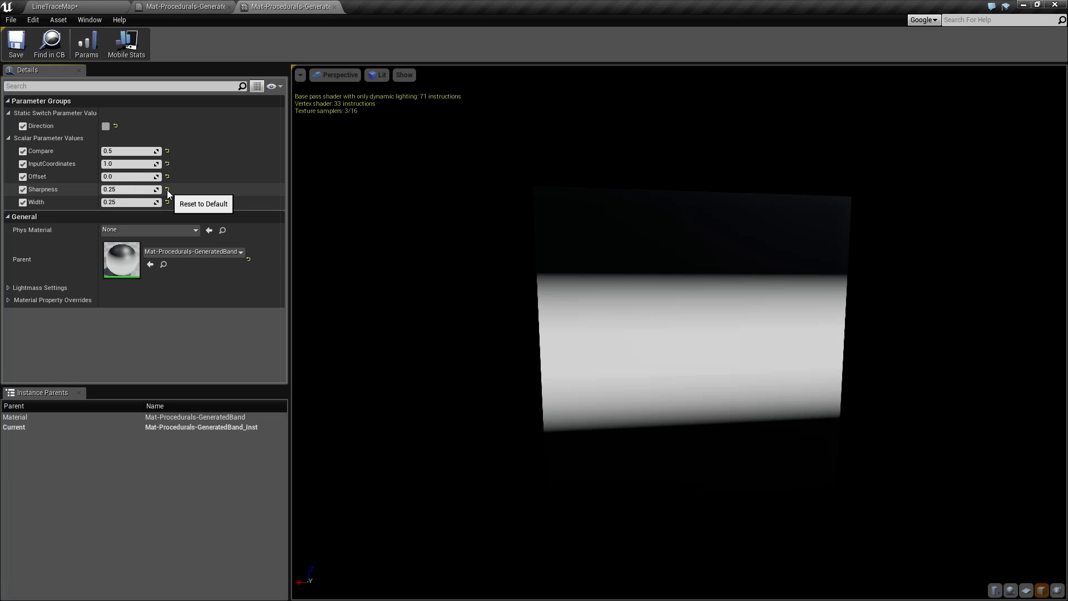
Set the band's Width parameter to 0.5 and inspect the preview cube
{"action": "left_click", "coordinate": [123, 204]}
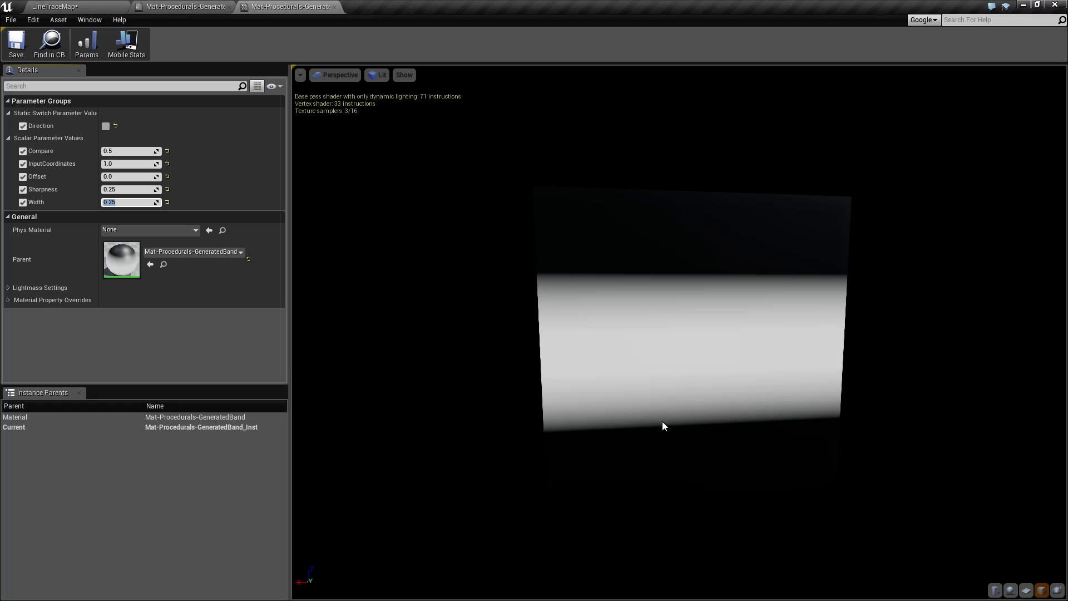
{"action": "left_click_drag", "start_coordinate": [669, 260], "coordinate": [593, 217]}
{"action": "left_click_drag", "start_coordinate": [724, 294], "coordinate": [666, 227]}
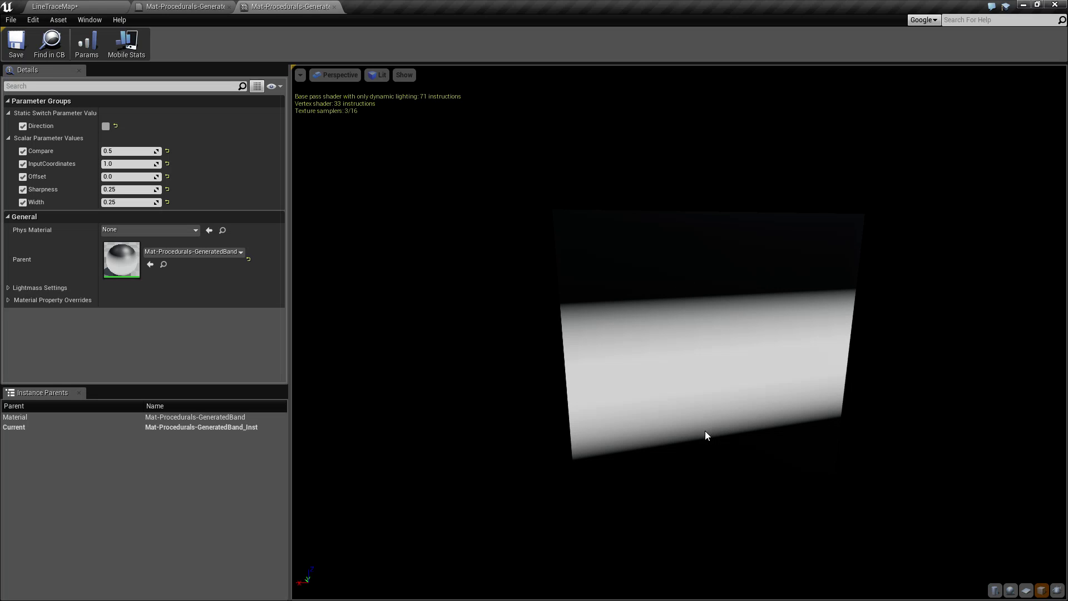
{"action": "left_click_drag", "start_coordinate": [705, 430], "coordinate": [626, 322]}
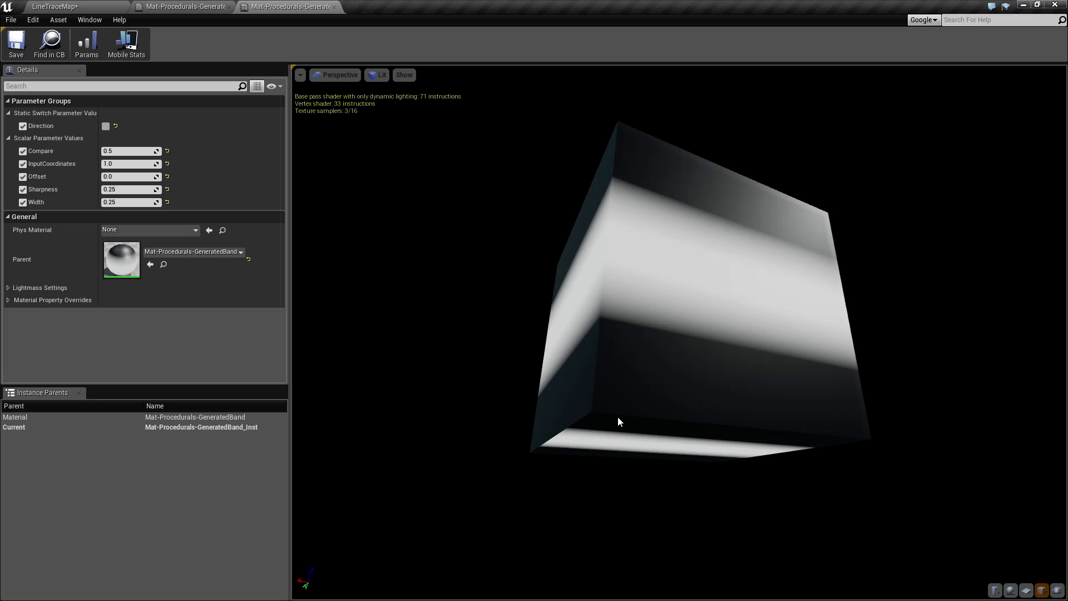
{"action": "left_click_drag", "start_coordinate": [617, 416], "coordinate": [653, 188]}
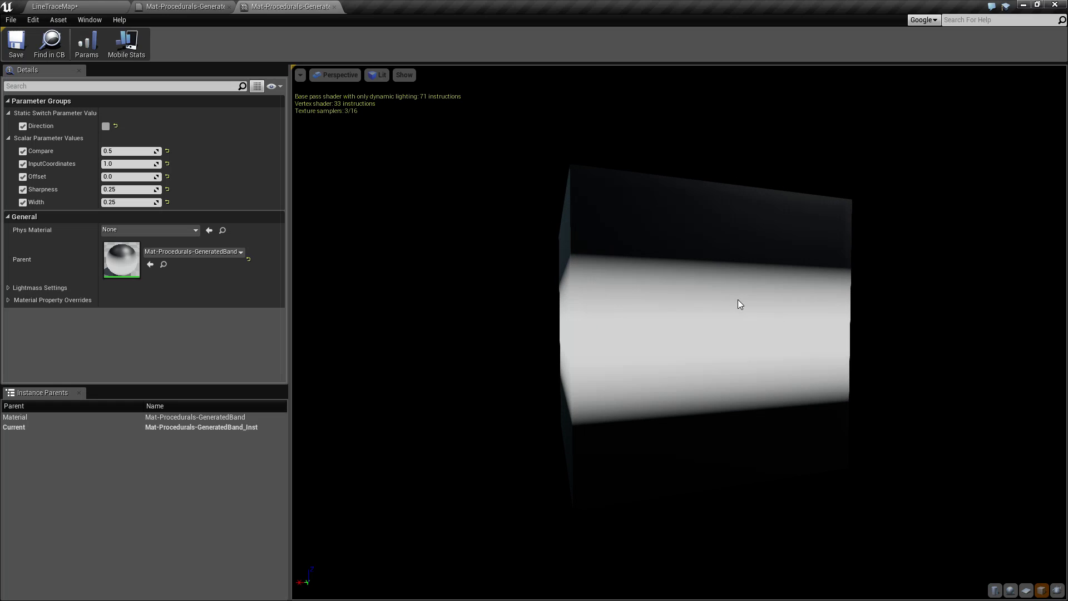
{"action": "left_click", "coordinate": [131, 202]}
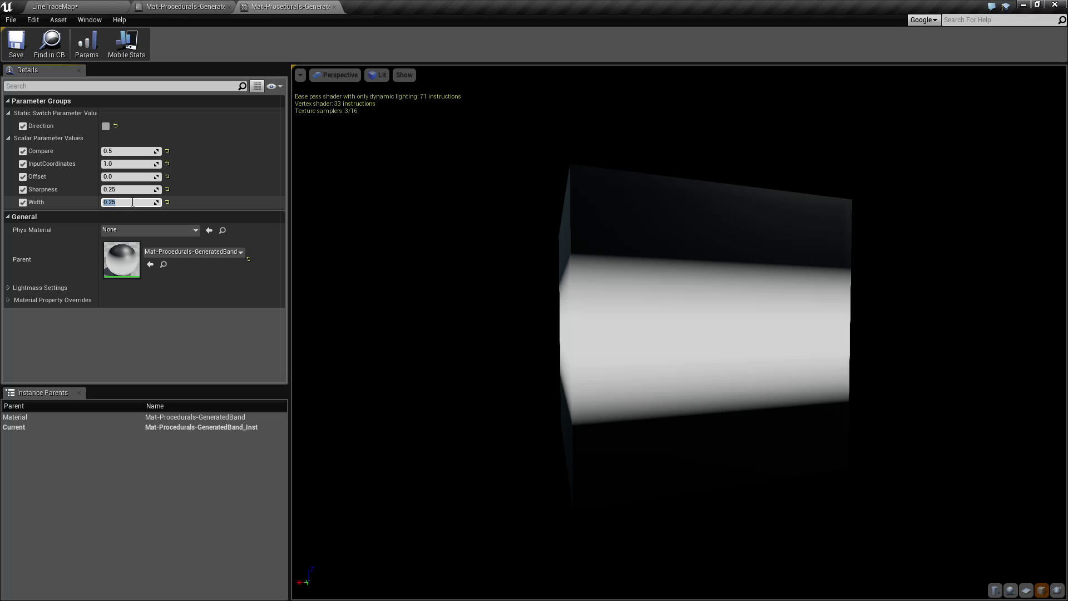
{"action": "type", "text": "0.5"}
{"action": "key", "text": "Return"}
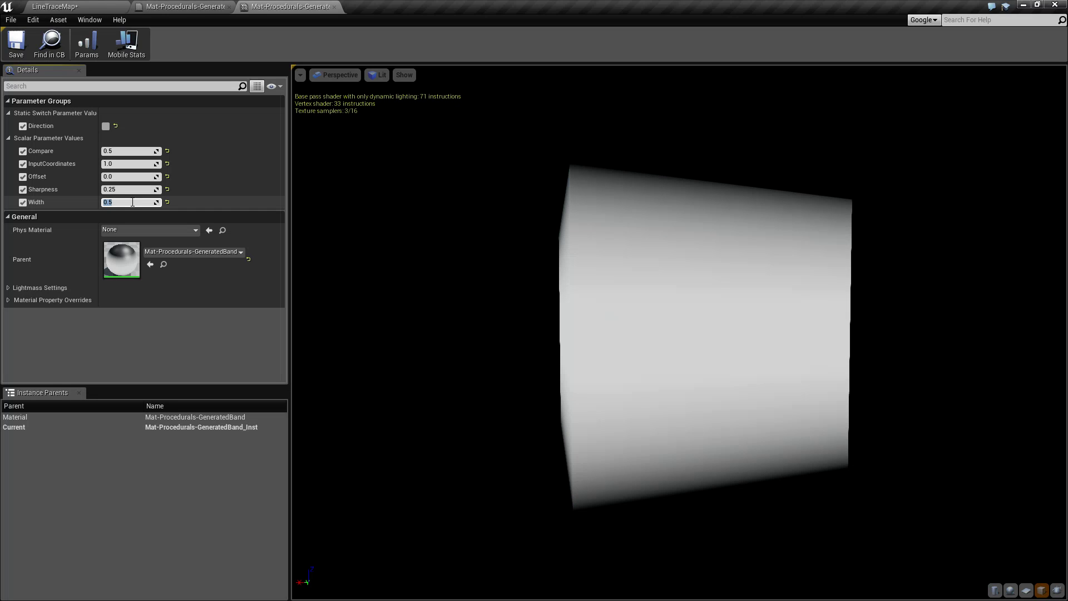
{"action": "left_click_drag", "start_coordinate": [731, 274], "coordinate": [667, 278]}
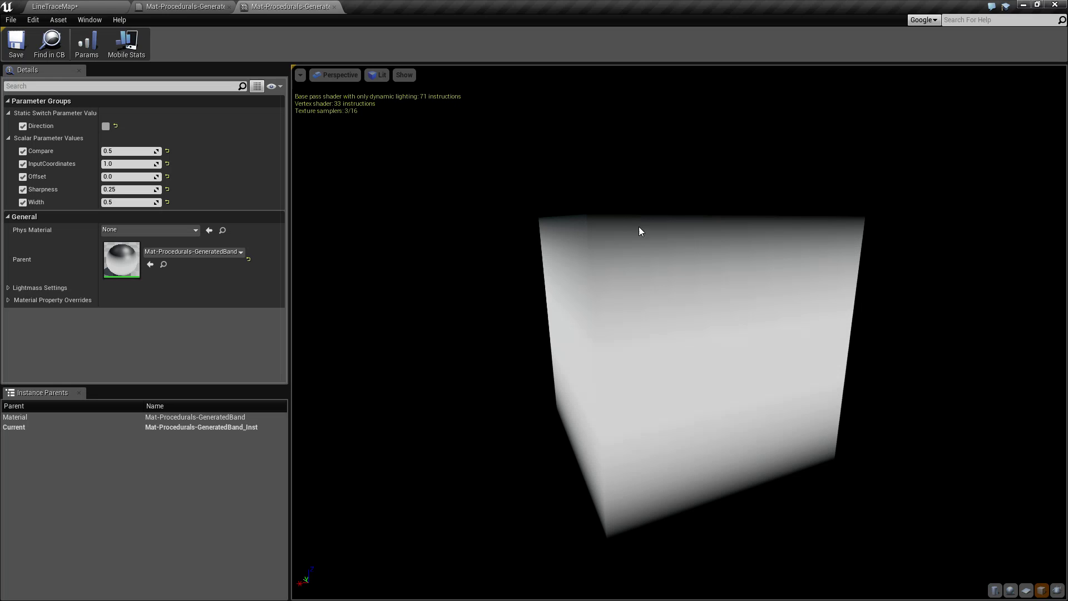
Raise Sharpness to about 1.38, inspect the band's edges on the cube, and reset Sharpness to its default
{"action": "left_click_drag", "start_coordinate": [133, 189], "coordinate": [178, 189]}
{"action": "left_click_drag", "start_coordinate": [584, 276], "coordinate": [598, 237]}
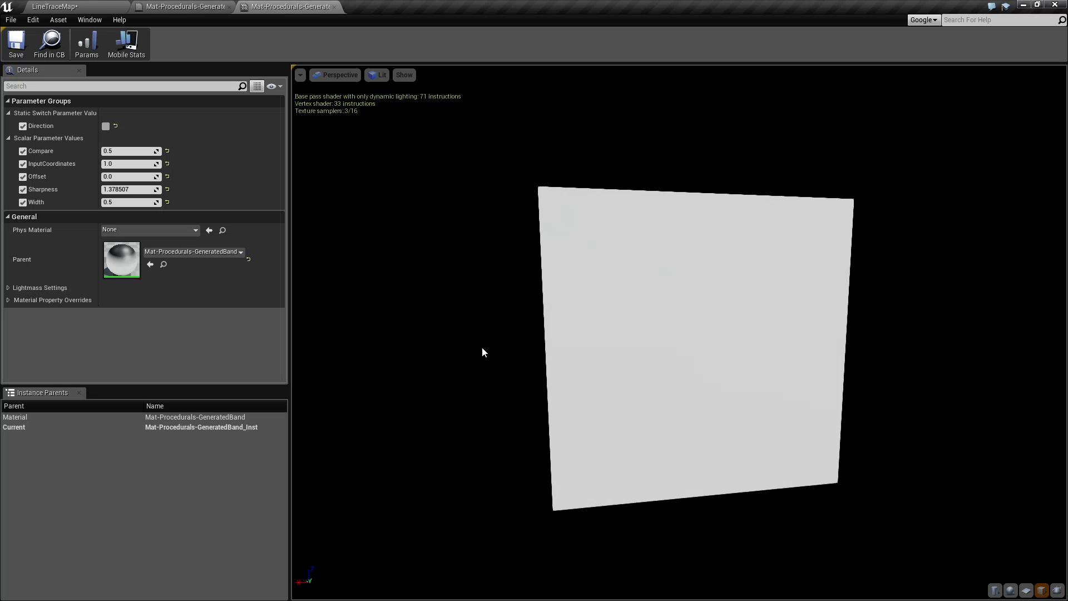
{"action": "left_click", "coordinate": [167, 189]}
Set the band's Width parameter to 0.125 and inspect the band around the cube
{"action": "left_click", "coordinate": [139, 202]}
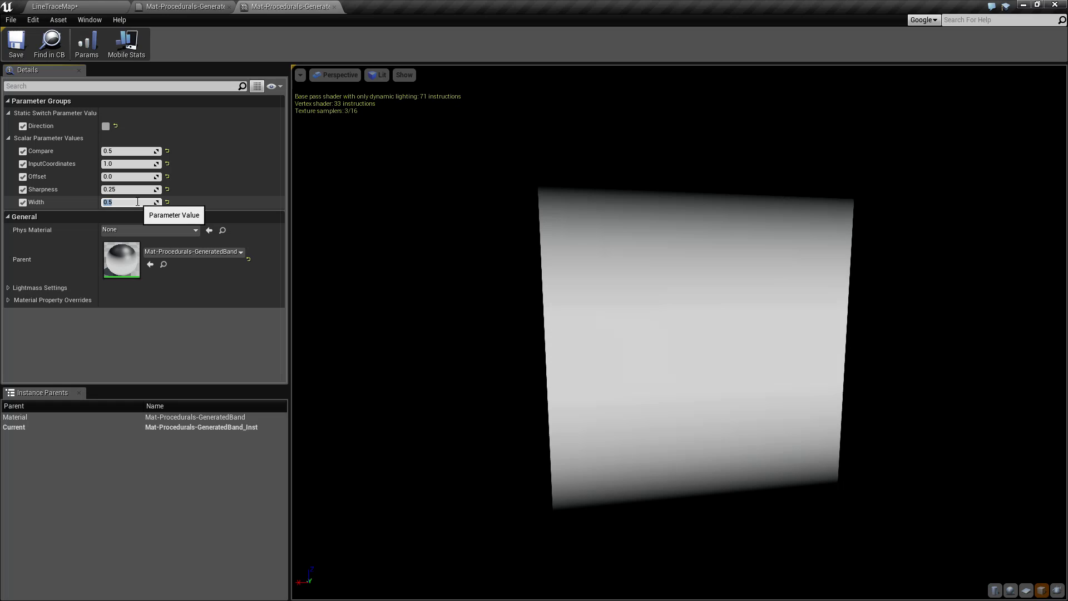
{"action": "type", "text": "0.125"}
{"action": "key", "text": "Return"}
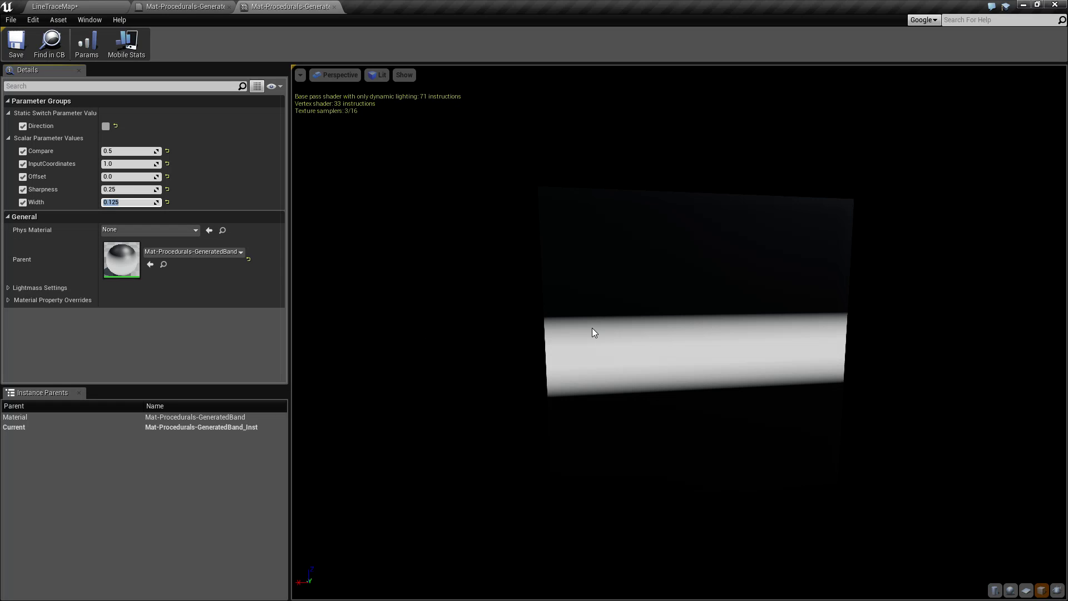
{"action": "left_click_drag", "start_coordinate": [593, 332], "coordinate": [341, 283]}
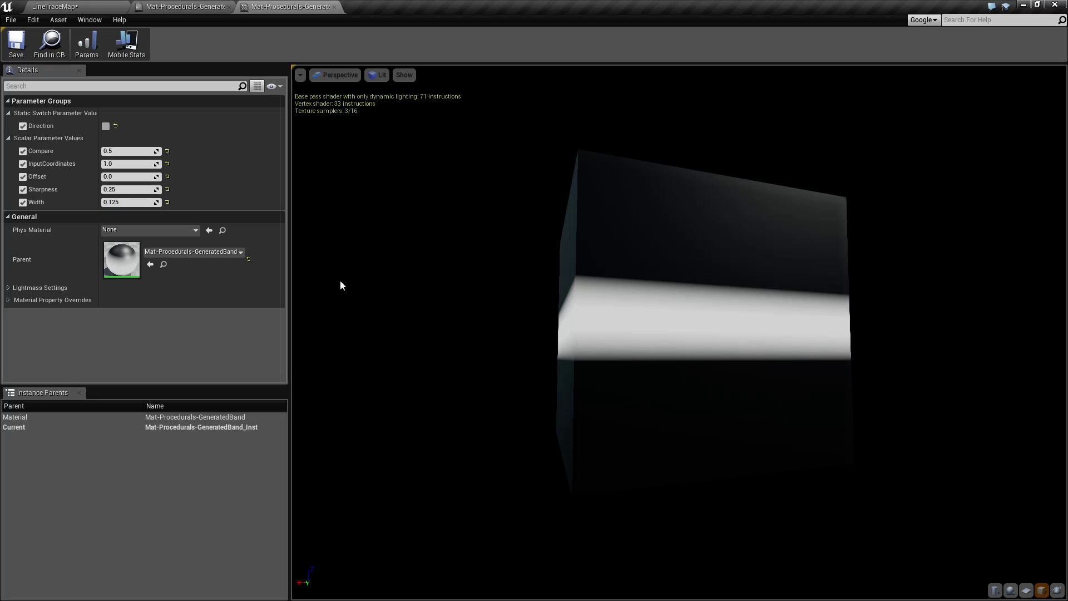
Reset Width to its default, try Offset at about 0.06 and about 0.25, and reset Offset to its default
{"action": "left_click", "coordinate": [166, 201]}
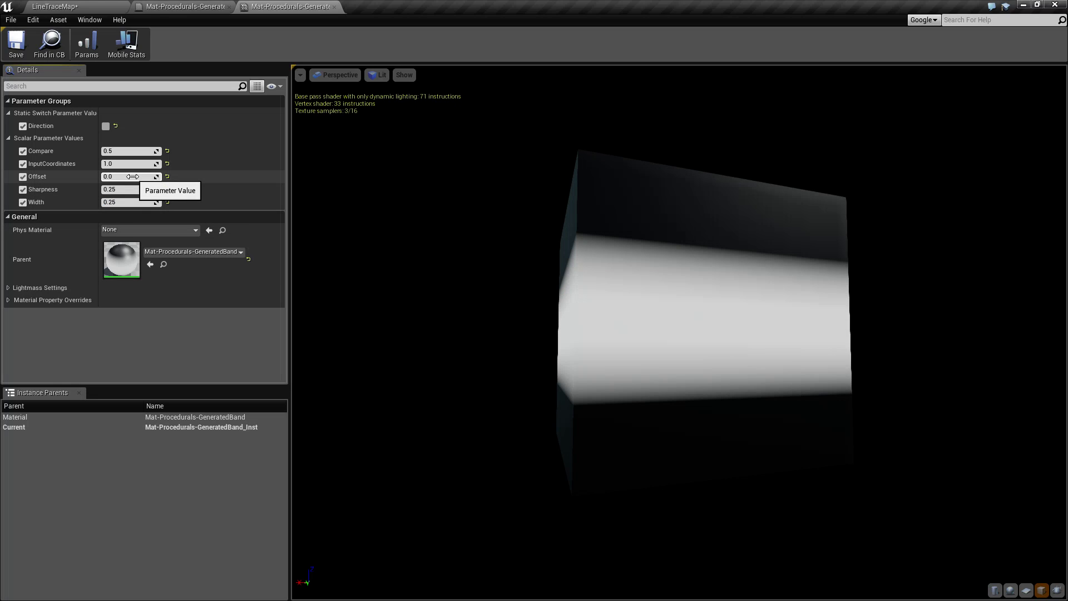
{"action": "mouse_move", "coordinate": [133, 177]}
{"action": "left_mouse_down"}
{"action": "mouse_move", "coordinate": [186, 176]}
{"action": "mouse_move", "coordinate": [137, 177]}
{"action": "left_mouse_up"}
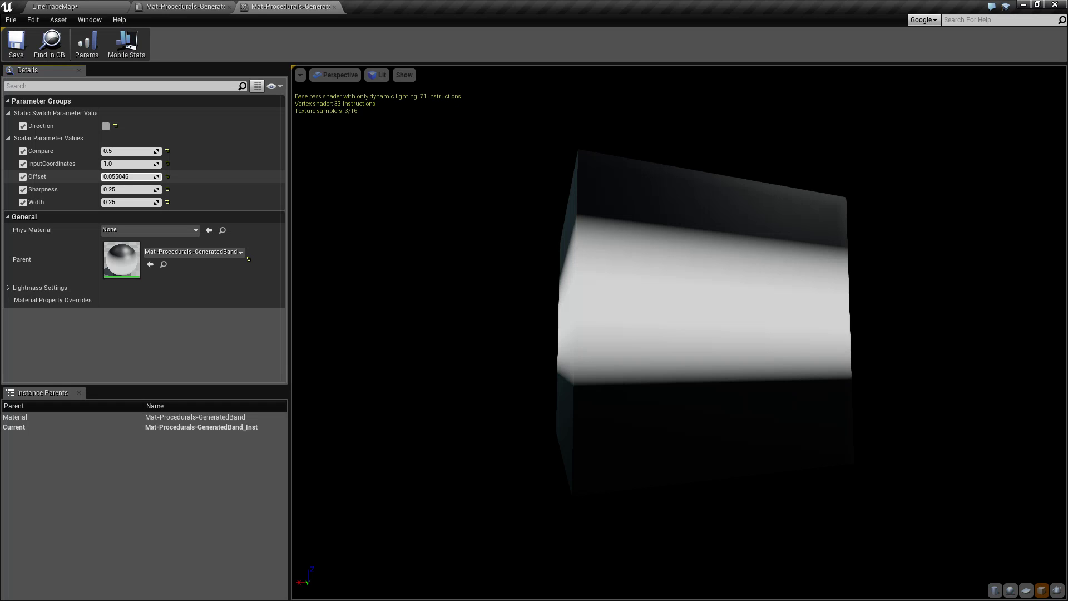
{"action": "left_click_drag", "start_coordinate": [138, 176], "coordinate": [139, 151]}
{"action": "left_click", "coordinate": [166, 150]}
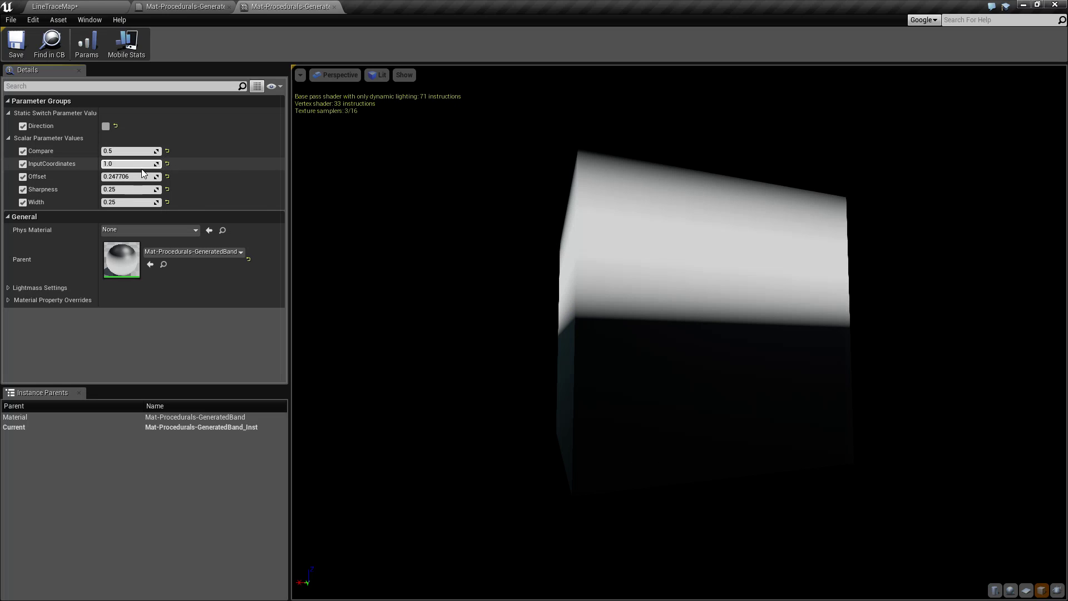
{"action": "left_click", "coordinate": [167, 176]}
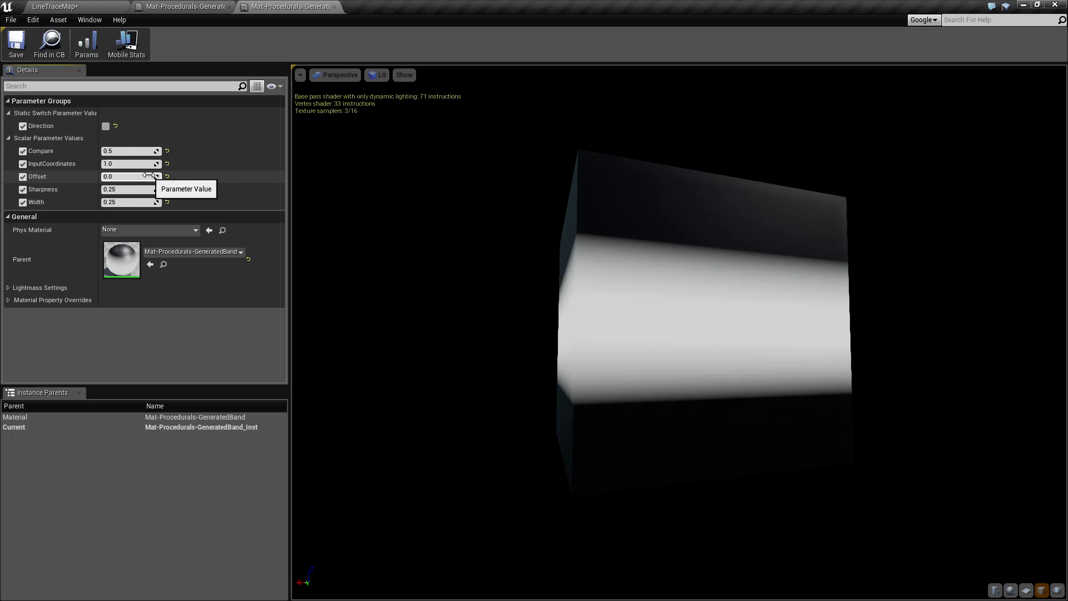
Set the Offset parameter to 0.5 and inspect how the band shifts on the front face of the cube
{"action": "left_click_drag", "start_coordinate": [679, 215], "coordinate": [286, 216]}
{"action": "mouse_move", "coordinate": [127, 176]}
{"action": "left_mouse_down"}
{"action": "mouse_move", "coordinate": [75, 176]}
{"action": "mouse_move", "coordinate": [136, 176]}
{"action": "left_mouse_up"}
{"action": "type", "text": "0.5"}
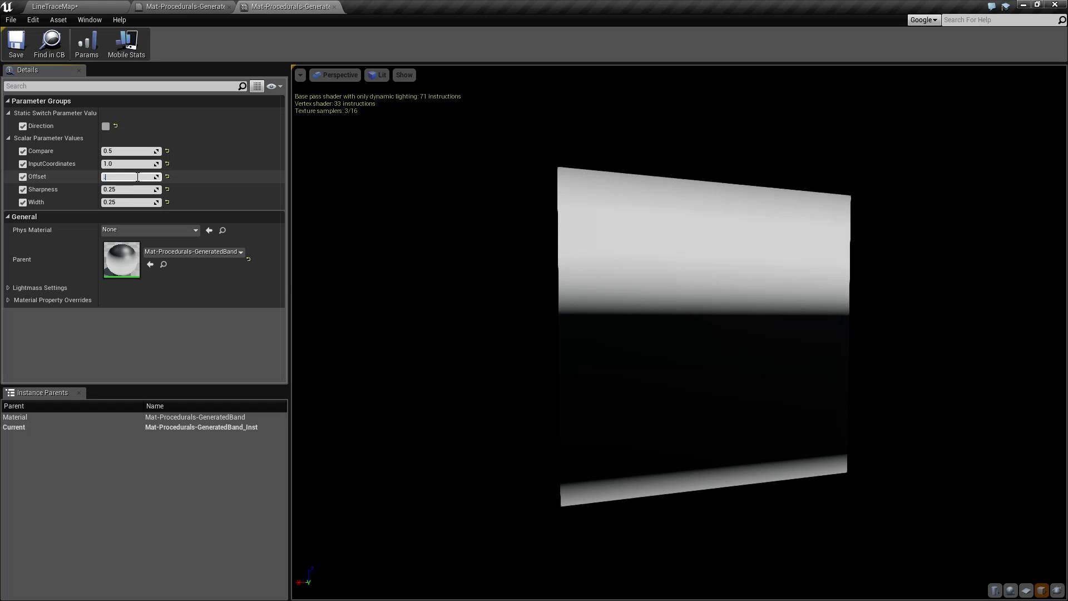
{"action": "key", "text": "Return"}
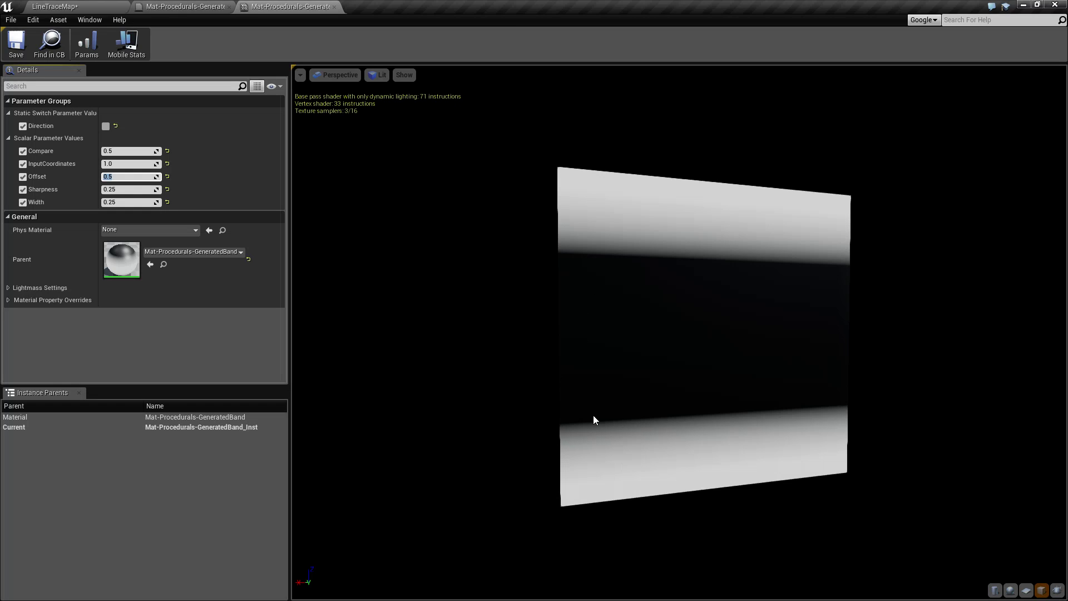
{"action": "key", "text": "Return"}
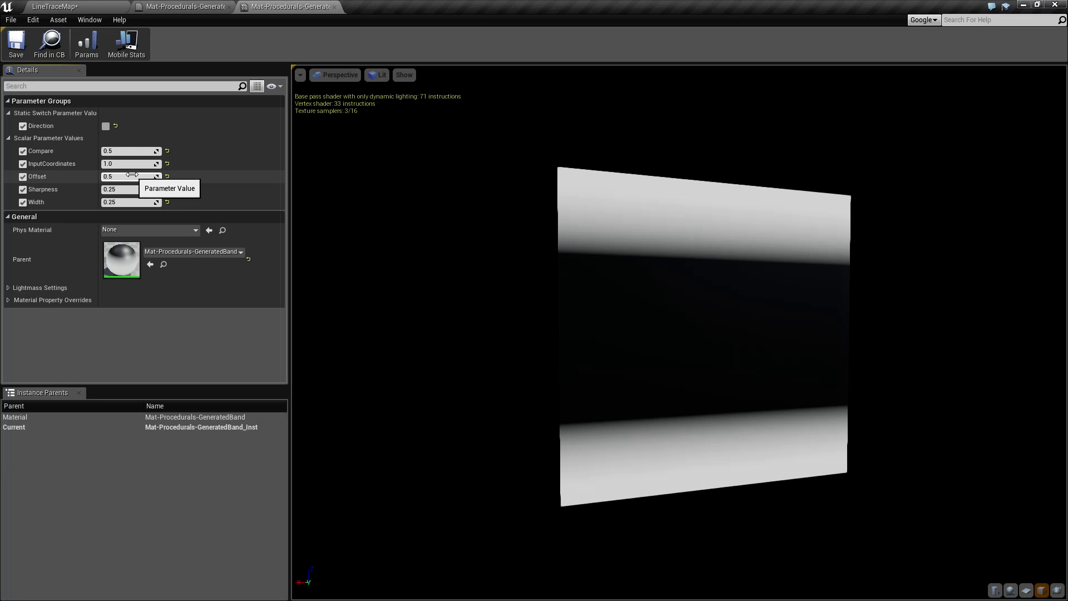
Try Offset at about 1.31, exactly 0 and exactly 3, comparing the band's position on the cube
{"action": "mouse_move", "coordinate": [132, 175]}
{"action": "left_mouse_down"}
{"action": "mouse_move", "coordinate": [200, 175]}
{"action": "mouse_move", "coordinate": [151, 174]}
{"action": "left_mouse_up"}
{"action": "left_click", "coordinate": [133, 176]}
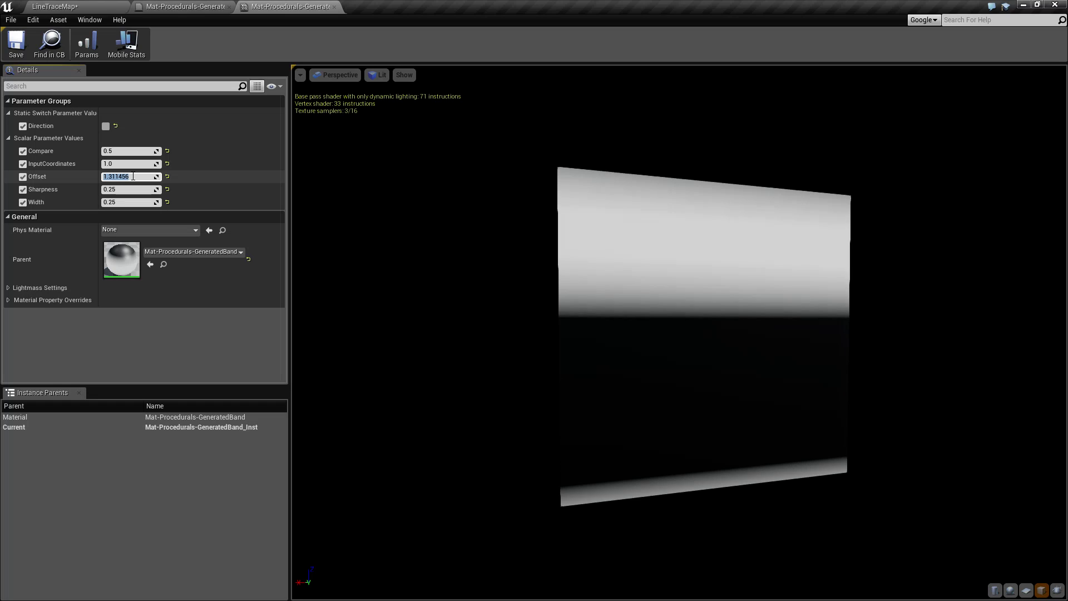
{"action": "type", "text": "0"}
{"action": "key", "text": "Return"}
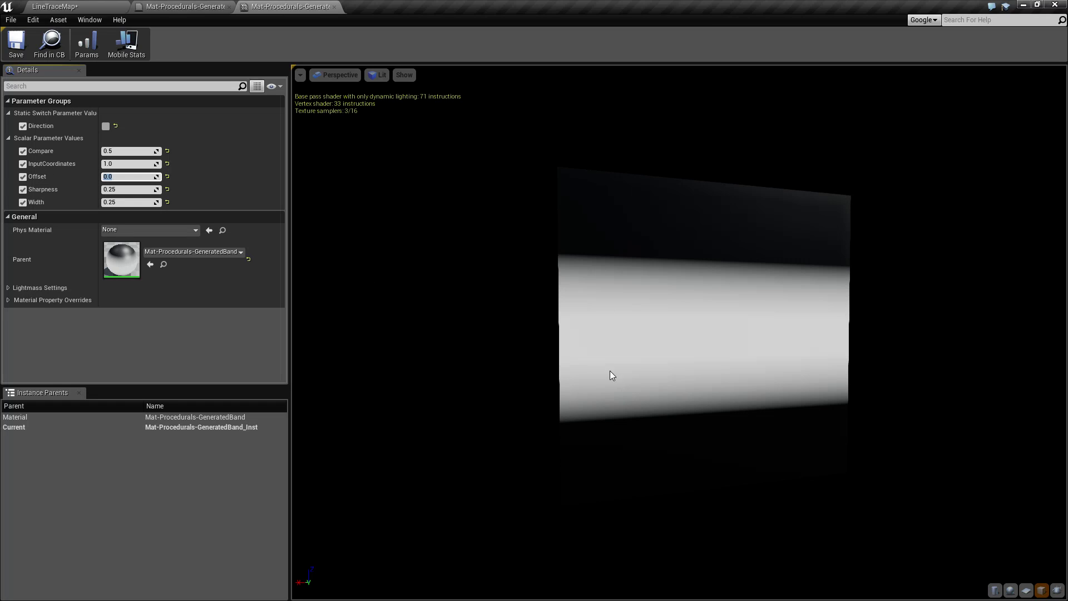
{"action": "type", "text": "1"}
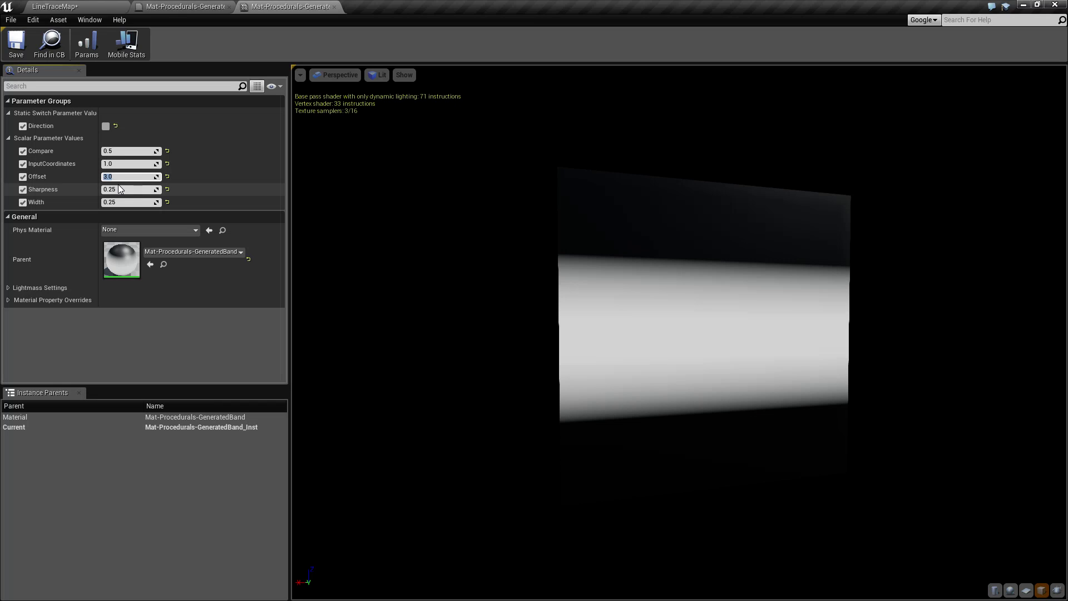
{"action": "key", "text": "Return"}
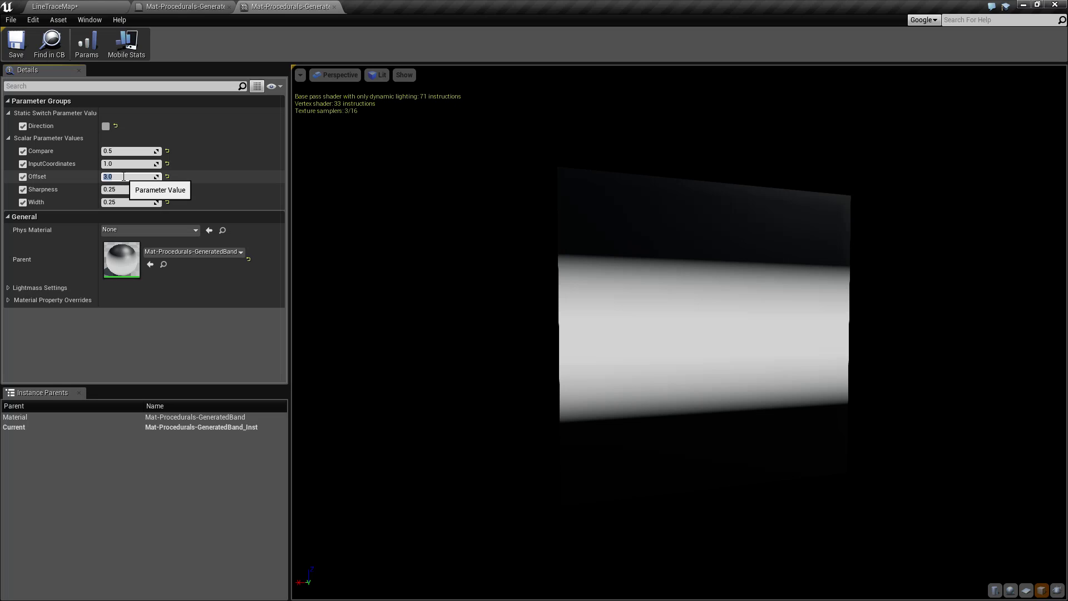
Try Offset at 0.5, 1 and 1.5 and compare the band's position at each value
{"action": "type", "text": "0.5"}
{"action": "key", "text": "Return"}
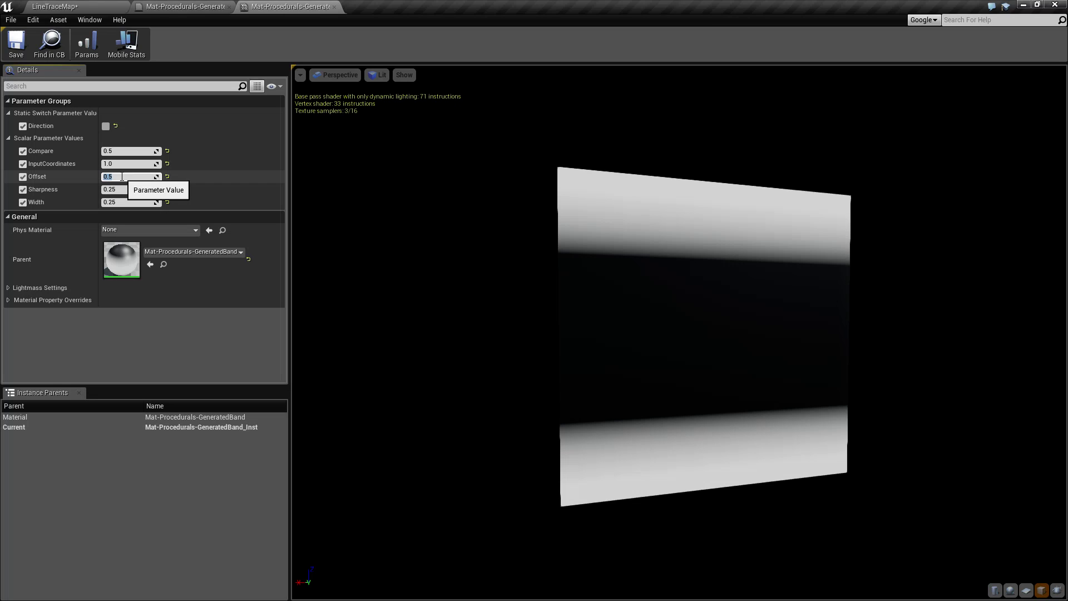
{"action": "type", "text": "1"}
{"action": "key", "text": "Return"}
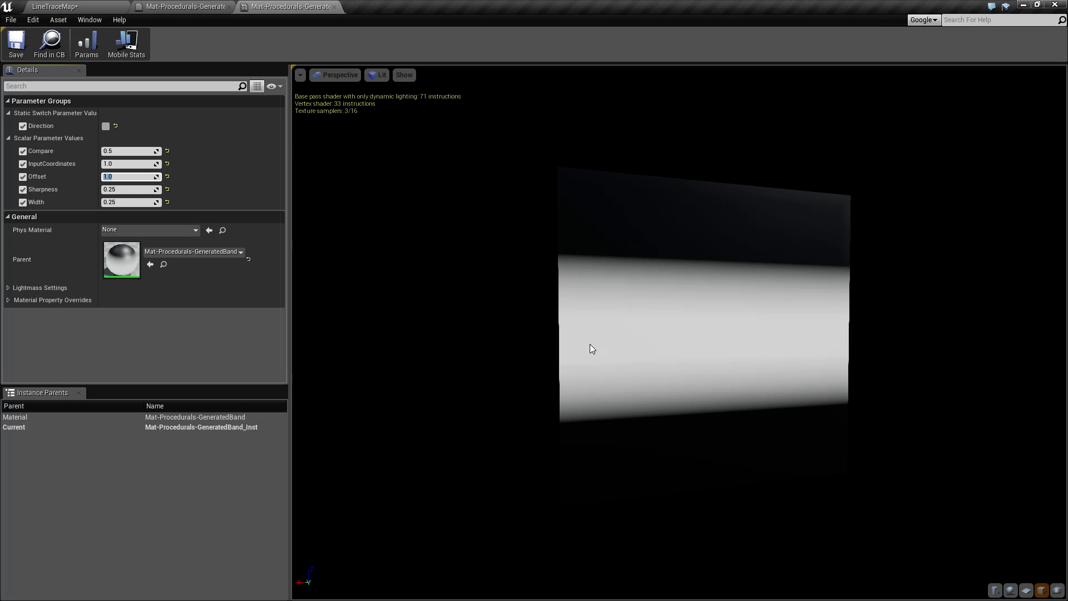
{"action": "type", "text": "1.5"}
{"action": "key", "text": "Return"}
{"action": "left_click", "coordinate": [553, 178]}
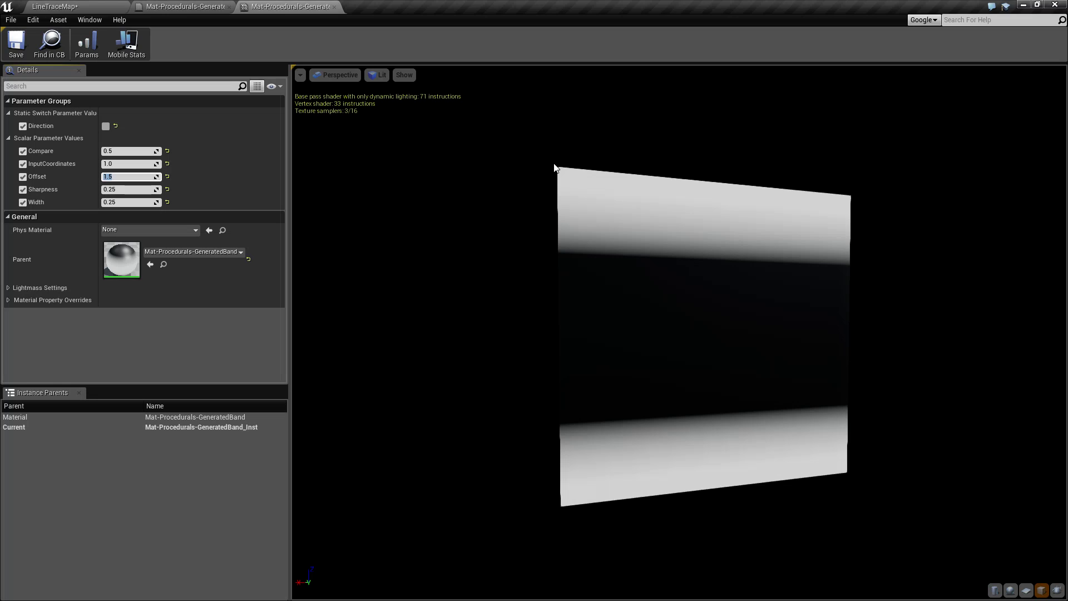
Lower Offset to about 1.38, reset it to its default, and inspect the band around the cube
{"action": "mouse_move", "coordinate": [146, 176]}
{"action": "left_mouse_down"}
{"action": "mouse_move", "coordinate": [161, 176]}
{"action": "mouse_move", "coordinate": [151, 175]}
{"action": "left_mouse_up"}
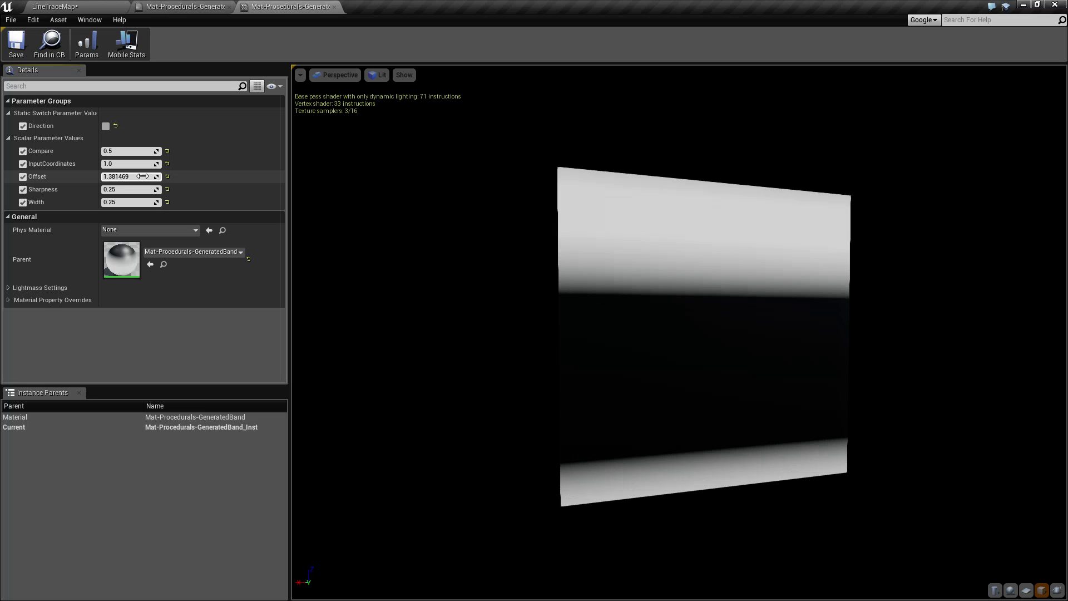
{"action": "left_click", "coordinate": [167, 176]}
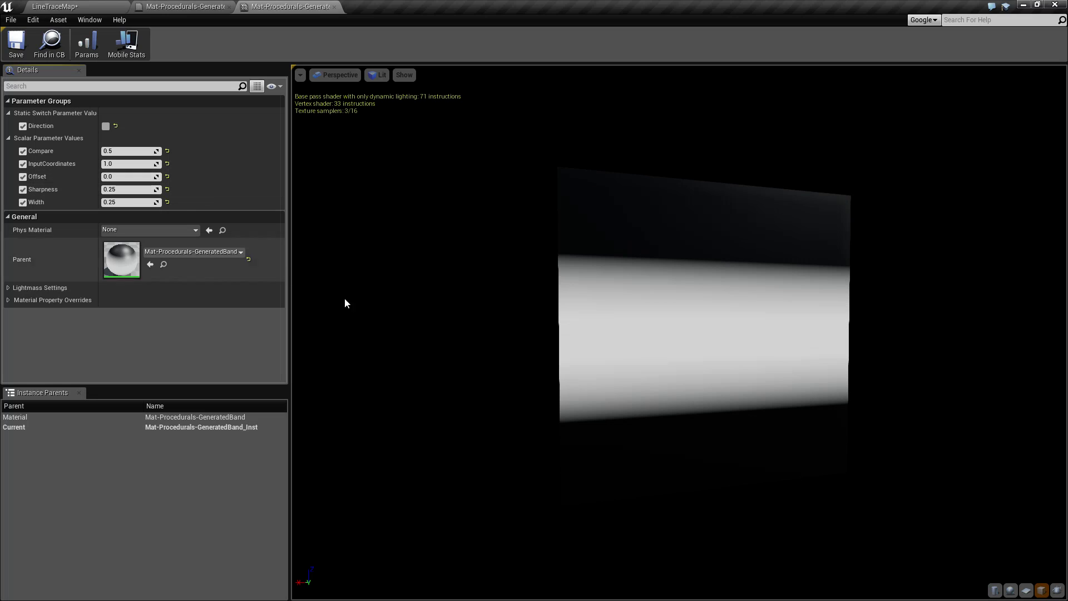
{"action": "mouse_move", "coordinate": [624, 245]}
{"action": "left_mouse_down"}
{"action": "mouse_move", "coordinate": [624, 262]}
{"action": "mouse_move", "coordinate": [624, 245]}
{"action": "left_mouse_up"}
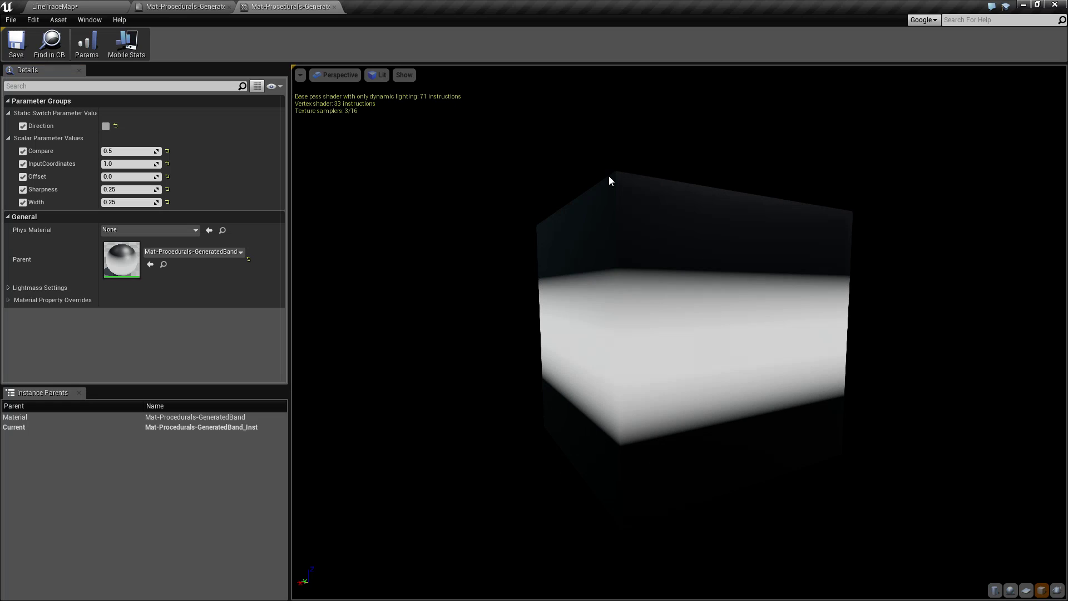
{"action": "left_click_drag", "start_coordinate": [655, 448], "coordinate": [697, 353]}
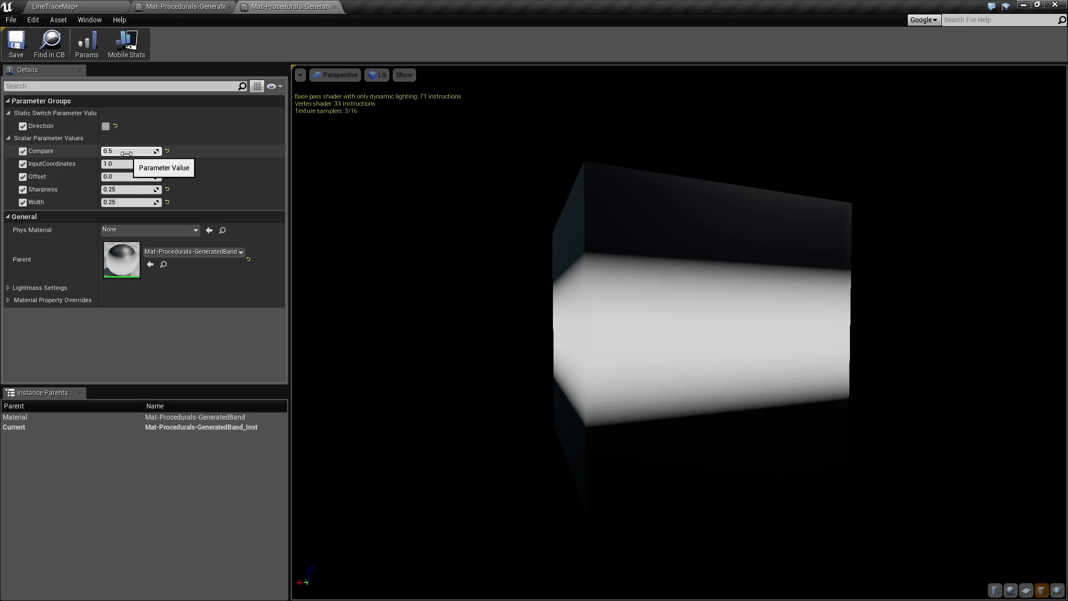
Read the Compare input's description on the GeneratedBand node in the parent material and return to the material instance
{"action": "left_click", "coordinate": [195, 6]}
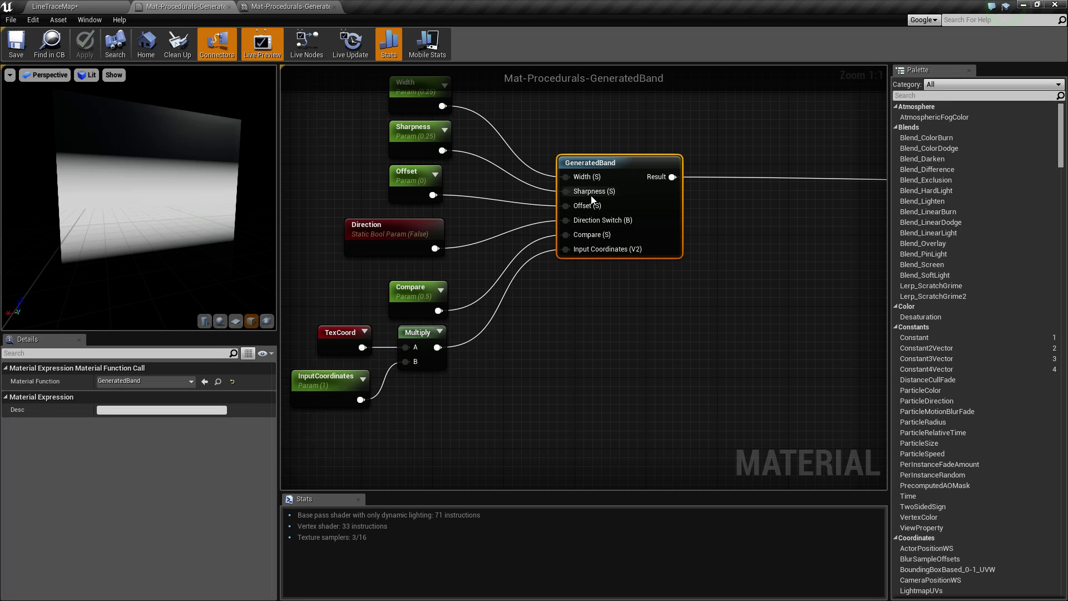
{"action": "mouse_move", "coordinate": [585, 237]}
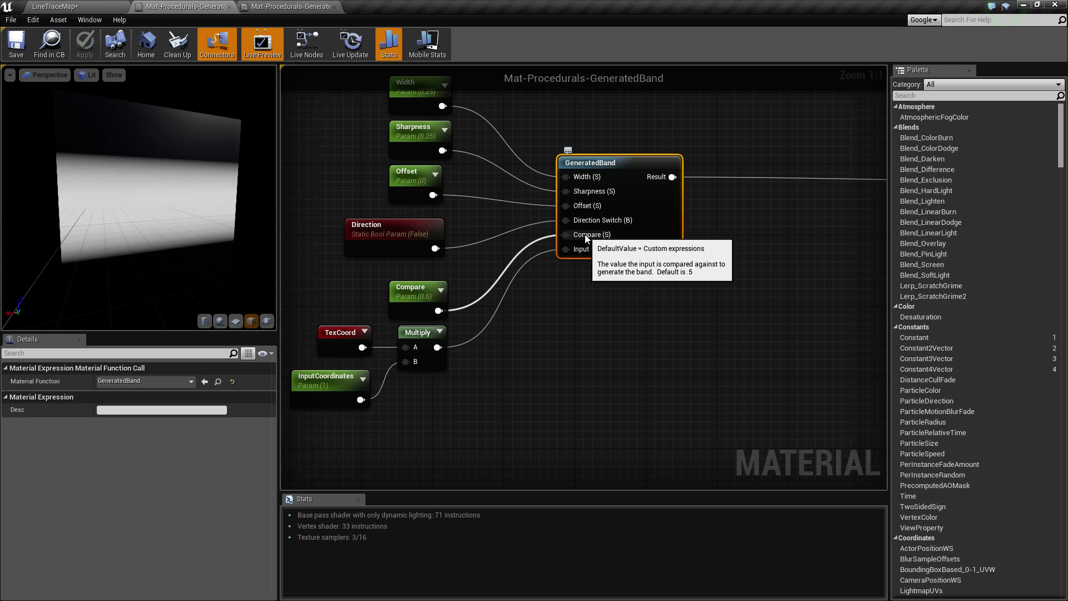
{"action": "left_click", "coordinate": [289, 6]}
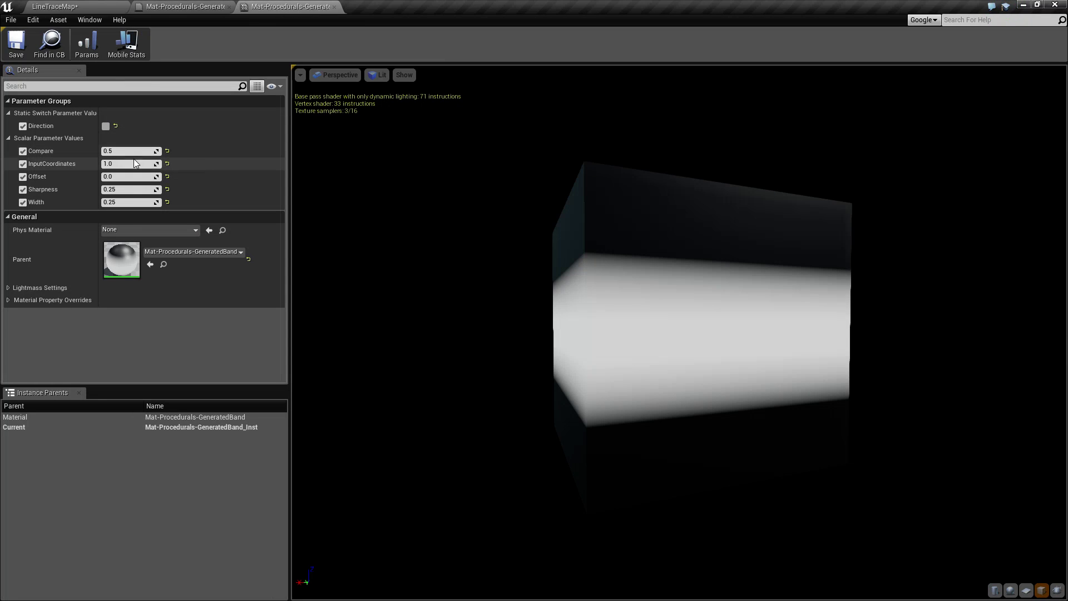
Raise Compare to about 0.98 and reset it to its default
{"action": "mouse_move", "coordinate": [134, 151]}
{"action": "left_mouse_down"}
{"action": "mouse_move", "coordinate": [167, 152]}
{"action": "mouse_move", "coordinate": [109, 152]}
{"action": "mouse_move", "coordinate": [167, 151]}
{"action": "mouse_move", "coordinate": [109, 151]}
{"action": "mouse_move", "coordinate": [145, 151]}
{"action": "mouse_move", "coordinate": [135, 151]}
{"action": "left_mouse_up"}
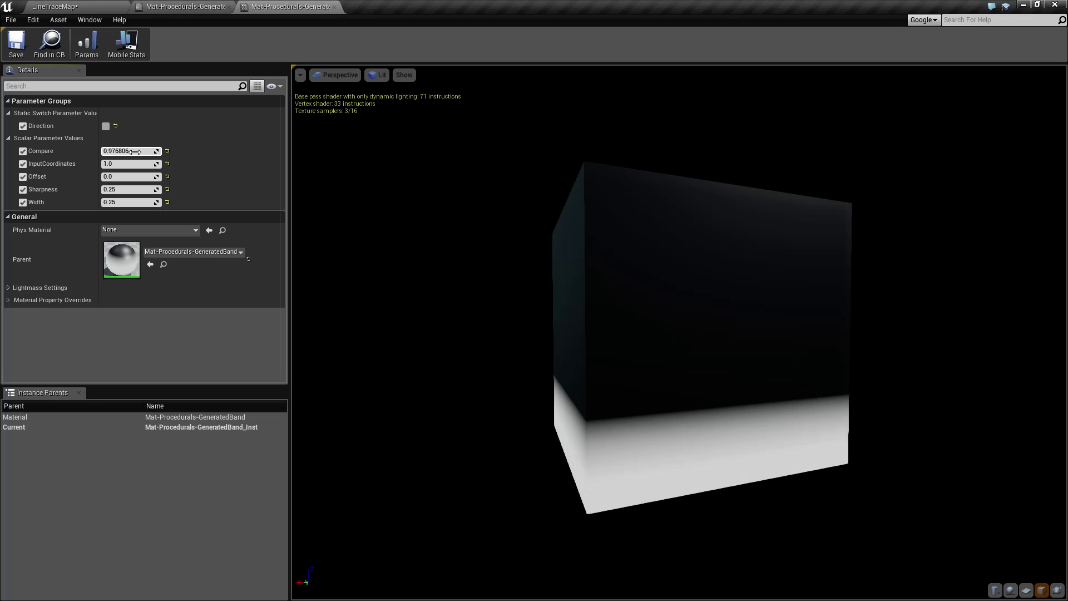
{"action": "left_click", "coordinate": [122, 151]}
{"action": "left_click", "coordinate": [167, 150]}
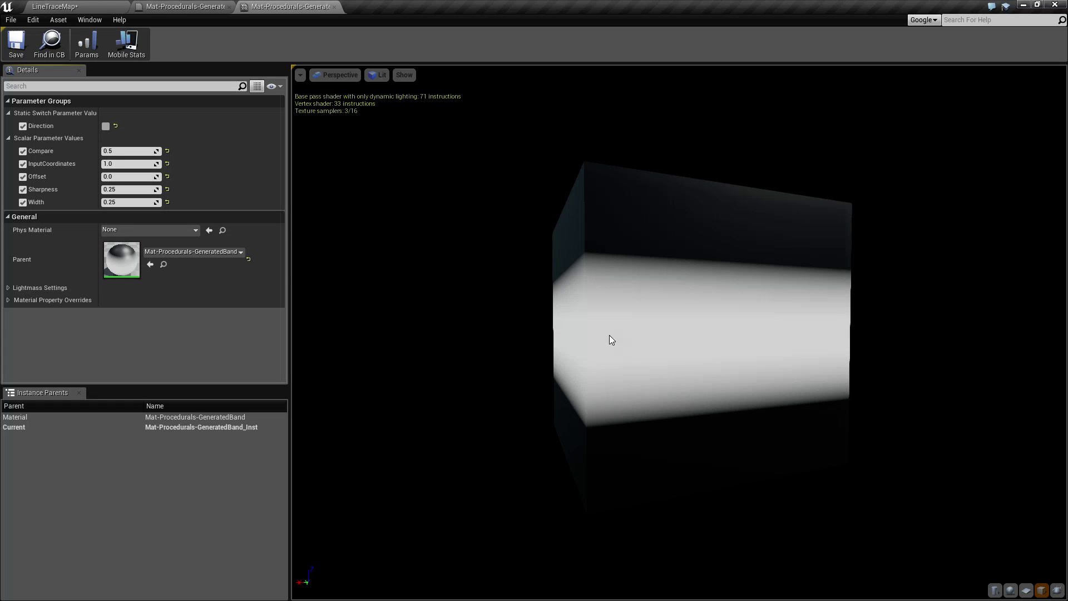
Try the Compare parameter at 0 and 1 and check where the horizontal band sits on the cube
{"action": "mouse_move", "coordinate": [608, 335]}
{"action": "left_mouse_down"}
{"action": "mouse_move", "coordinate": [617, 350]}
{"action": "mouse_move", "coordinate": [606, 351]}
{"action": "left_mouse_up"}
{"action": "left_click", "coordinate": [134, 152]}
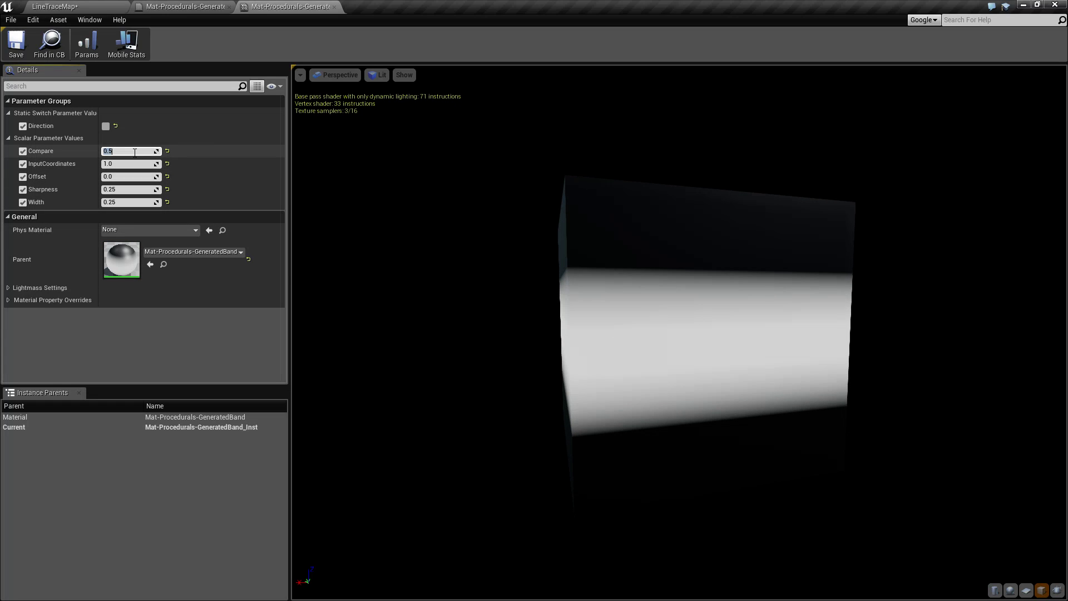
{"action": "type", "text": "0"}
{"action": "key", "text": "Return"}
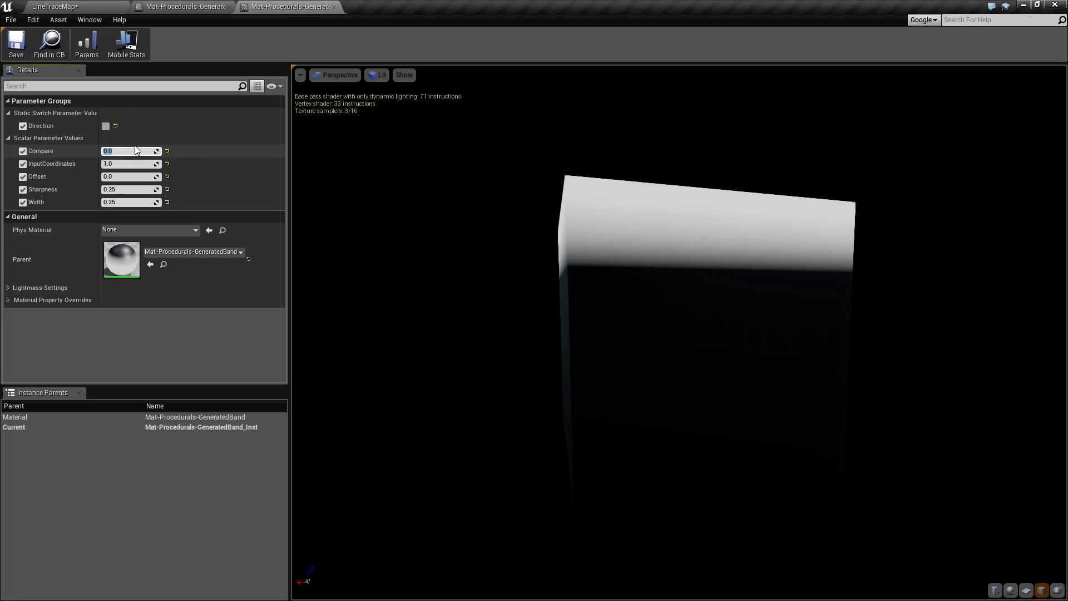
{"action": "type", "text": "1"}
{"action": "key", "text": "Return"}
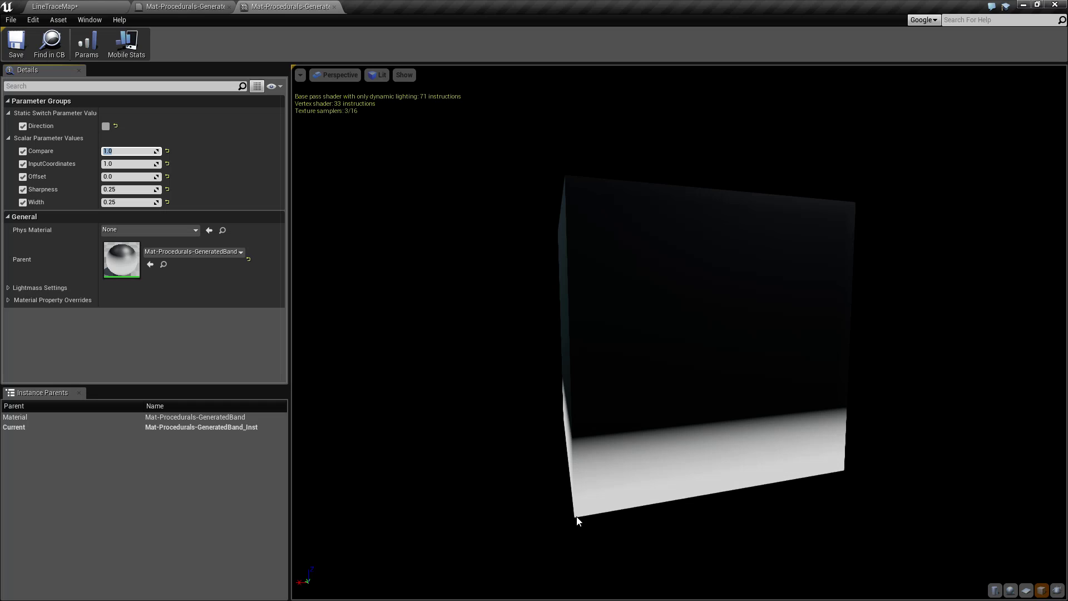
Turn on the Direction switch, try Compare at 0 and 1, and inspect the vertical band on the cube's top and side
{"action": "left_click", "coordinate": [106, 126]}
{"action": "left_click", "coordinate": [128, 151]}
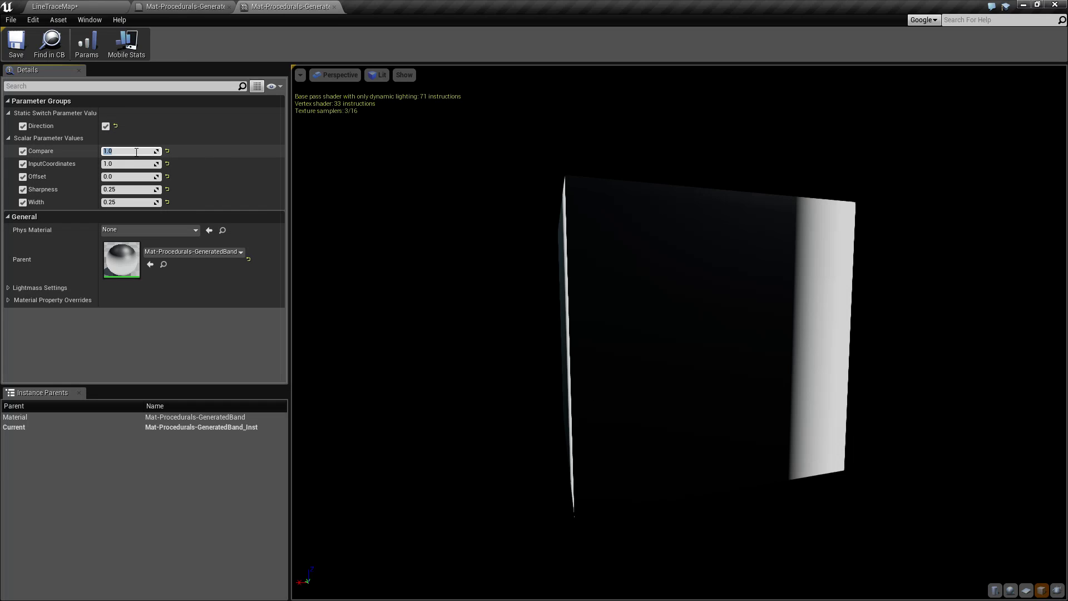
{"action": "type", "text": "0"}
{"action": "key", "text": "Return"}
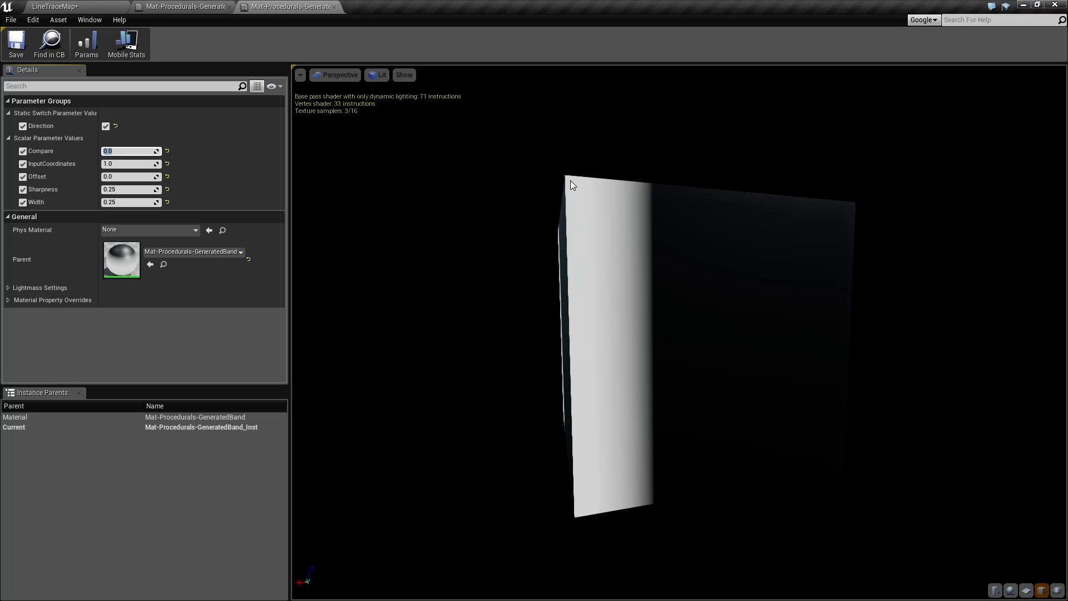
{"action": "type", "text": "1"}
{"action": "key", "text": "Return"}
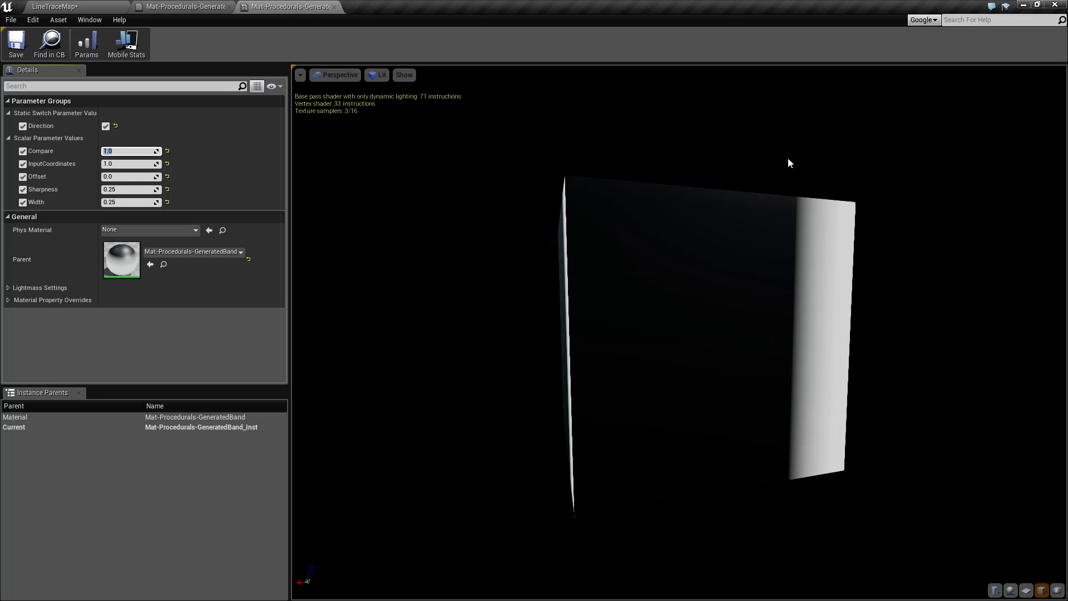
{"action": "mouse_move", "coordinate": [484, 195]}
{"action": "left_mouse_down"}
{"action": "mouse_move", "coordinate": [523, 183]}
{"action": "mouse_move", "coordinate": [483, 196]}
{"action": "left_mouse_up"}
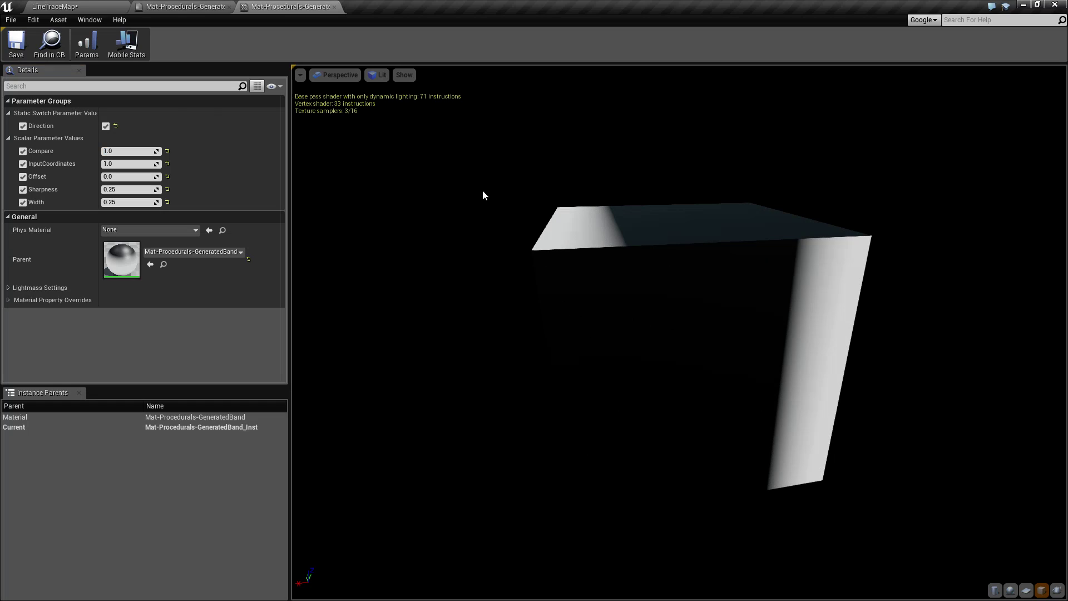
Set Compare to 0 and lower Offset to about -0.27 to shift the vertical band across the face
{"action": "left_click", "coordinate": [118, 149]}
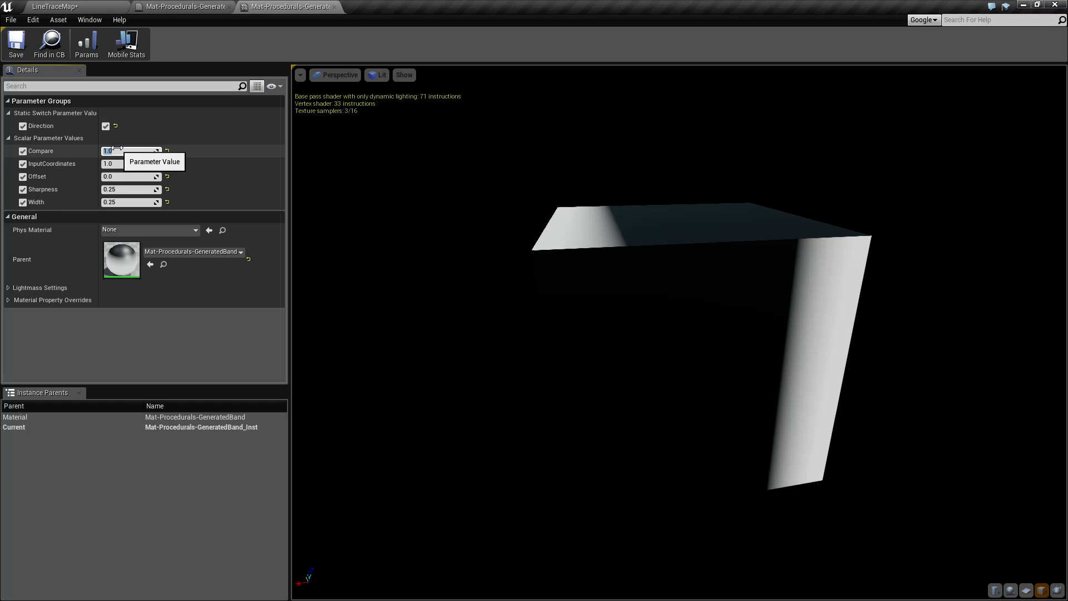
{"action": "type", "text": "0"}
{"action": "key", "text": "Return"}
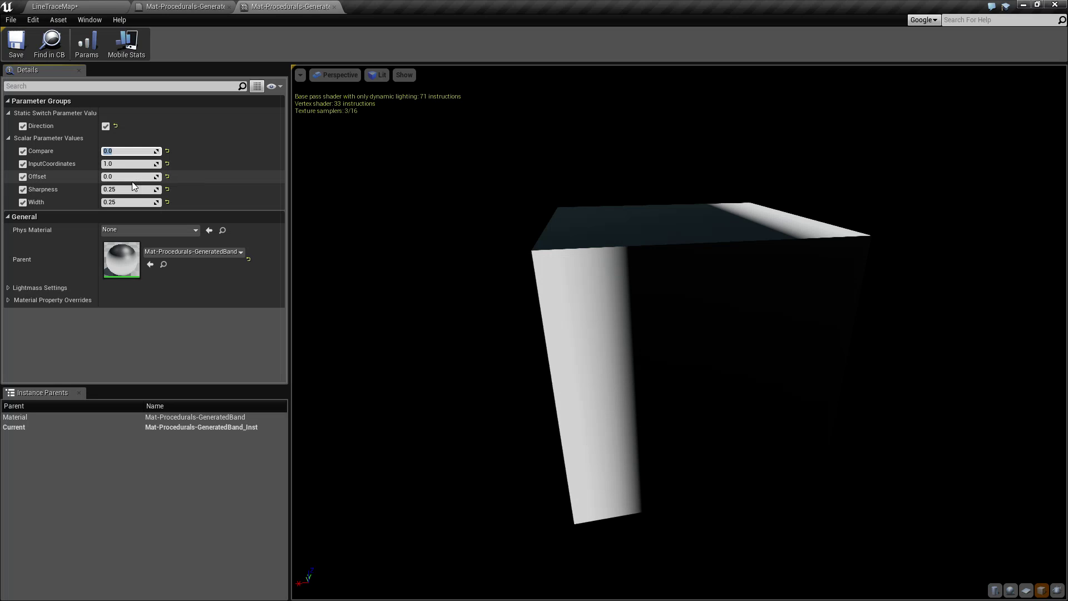
{"action": "mouse_move", "coordinate": [131, 176]}
{"action": "left_mouse_down"}
{"action": "mouse_move", "coordinate": [184, 177]}
{"action": "mouse_move", "coordinate": [72, 176]}
{"action": "mouse_move", "coordinate": [113, 176]}
{"action": "left_mouse_up"}
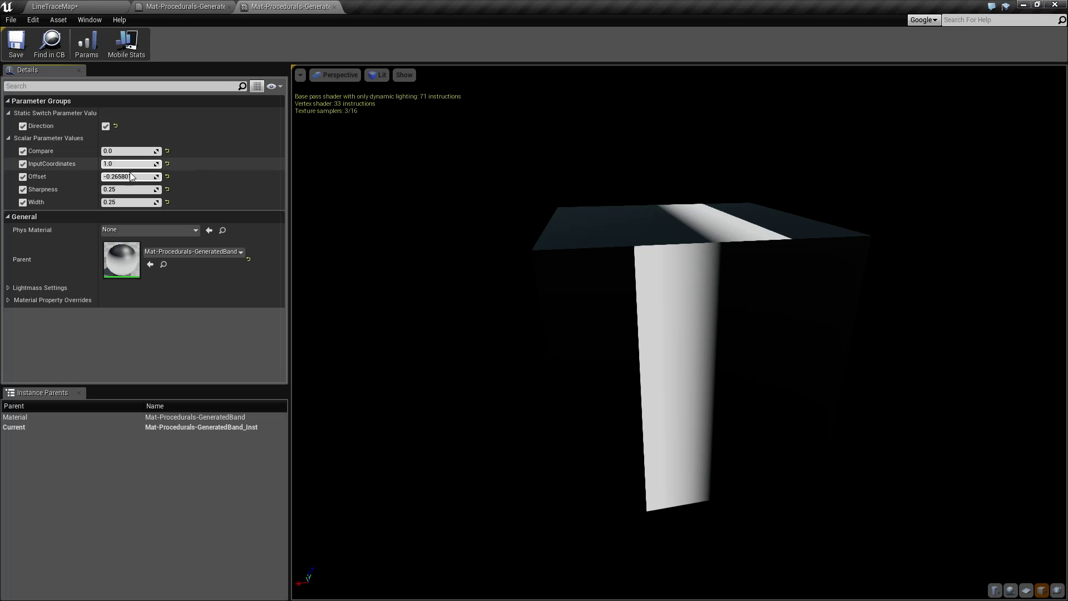
Raise Offset to about 0.22 and set Compare to 0.5
{"action": "left_click_drag", "start_coordinate": [131, 176], "coordinate": [167, 176]}
{"action": "left_click", "coordinate": [133, 151]}
{"action": "type", "text": "0.5"}
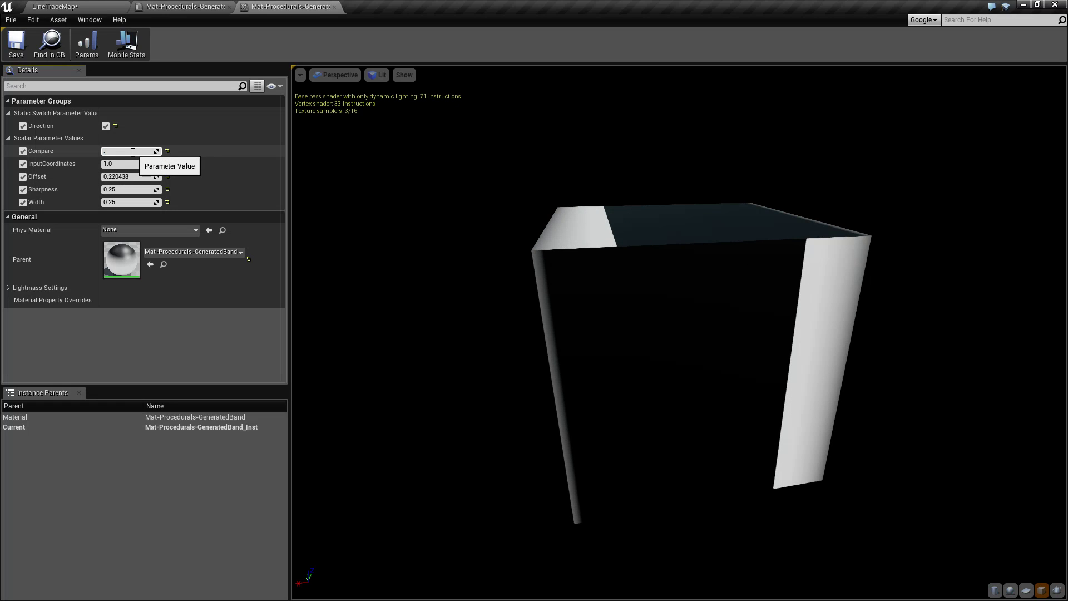
{"action": "key", "text": "Return"}
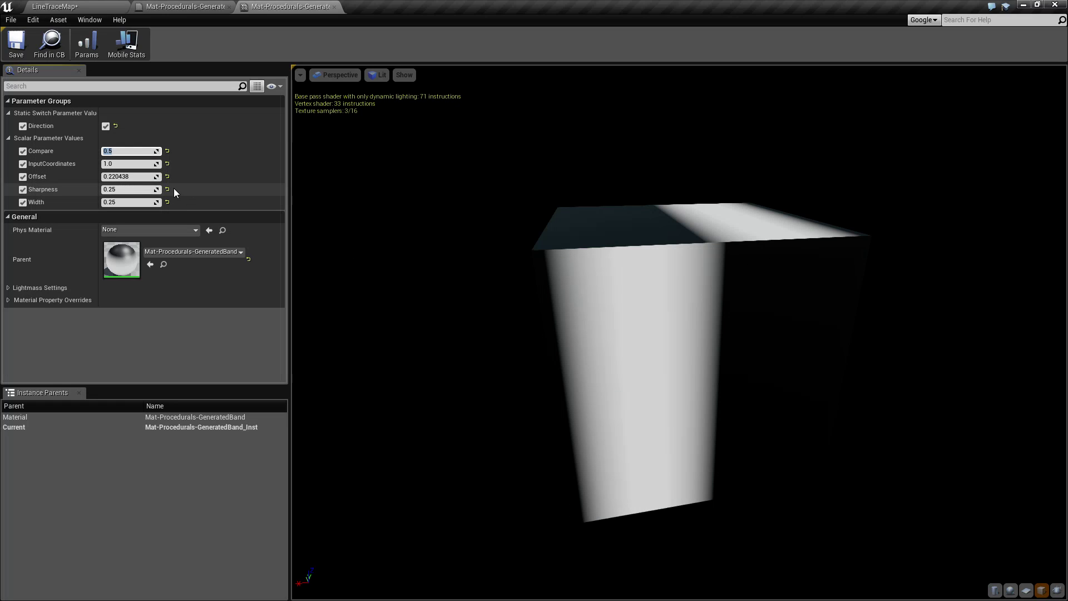
Raise Offset to about 0.66 and set Compare to 0
{"action": "left_click_drag", "start_coordinate": [150, 179], "coordinate": [124, 159]}
{"action": "left_click", "coordinate": [115, 152]}
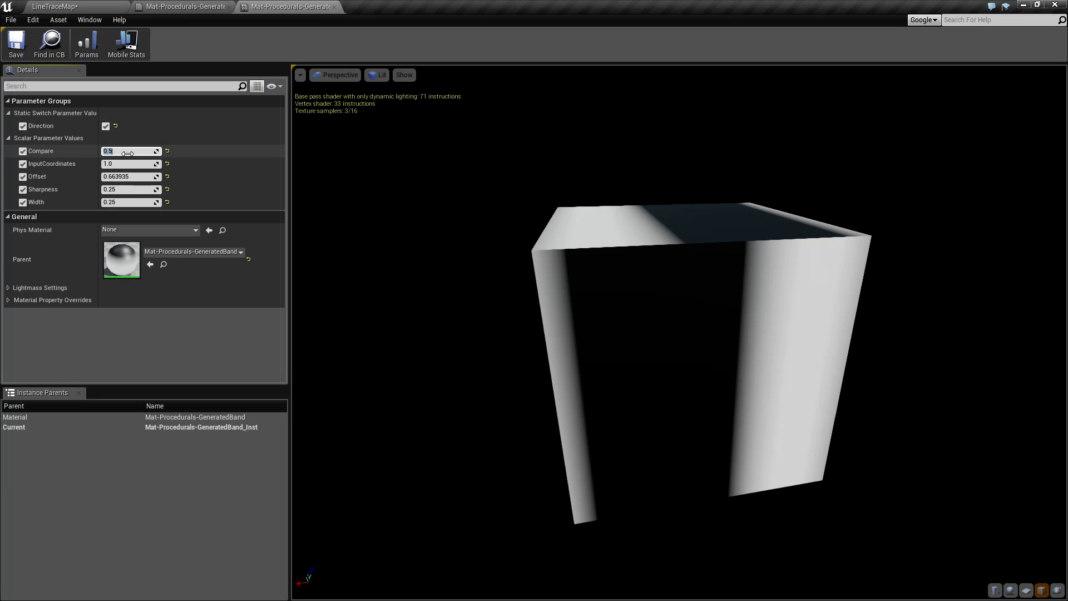
{"action": "key", "text": "Return"}
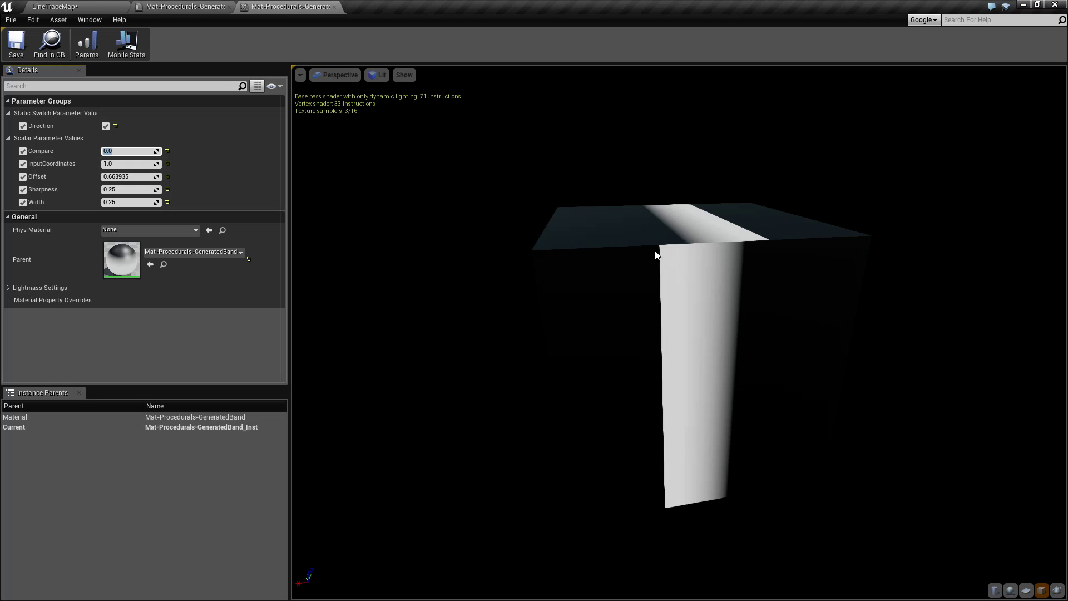
Reset Offset, lower it to about -0.28, and try Compare at 1 and 0.5
{"action": "left_click", "coordinate": [167, 177]}
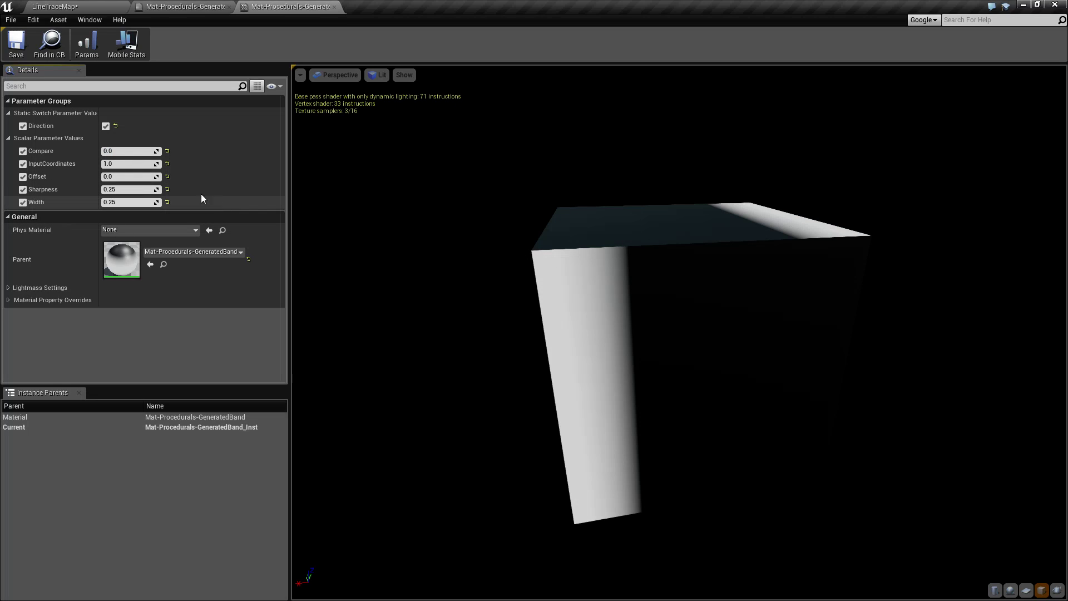
{"action": "mouse_move", "coordinate": [128, 176]}
{"action": "left_mouse_down"}
{"action": "mouse_move", "coordinate": [142, 176]}
{"action": "mouse_move", "coordinate": [123, 176]}
{"action": "left_mouse_up"}
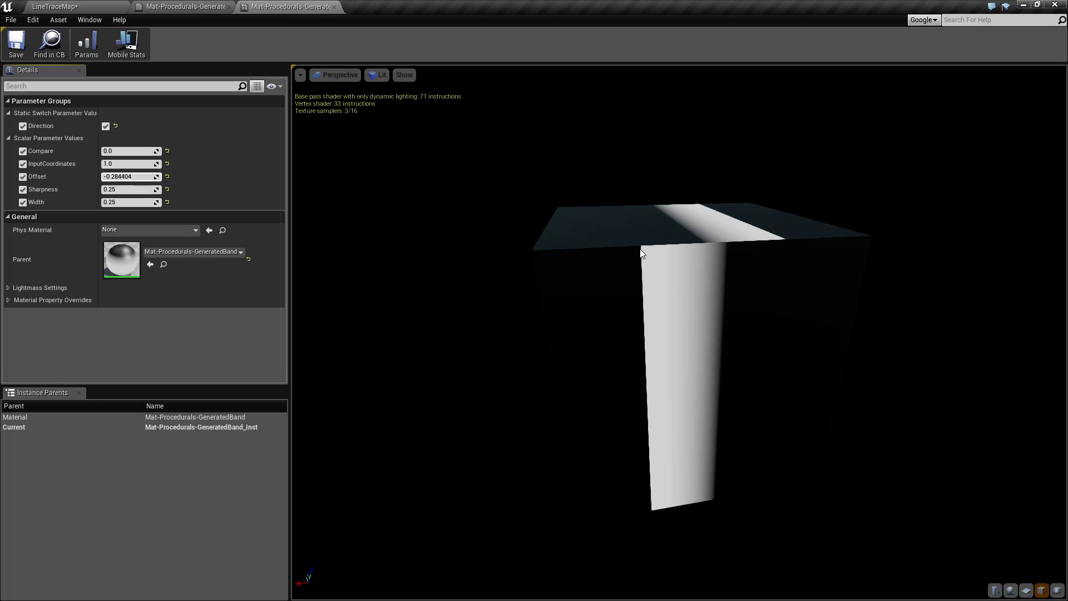
{"action": "left_click", "coordinate": [122, 152]}
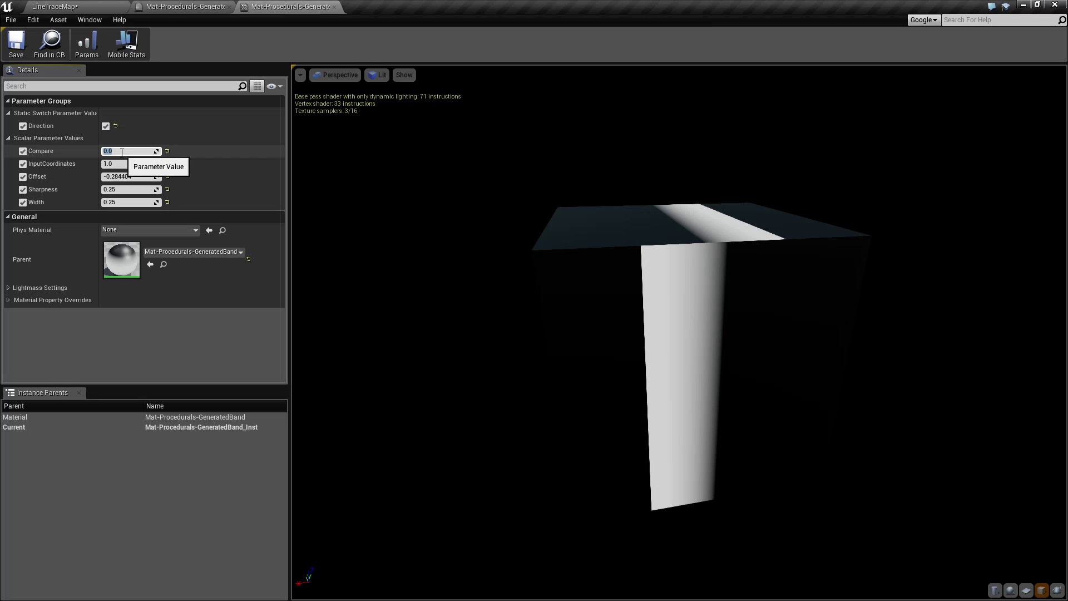
{"action": "type", "text": "1"}
{"action": "key", "text": "Return"}
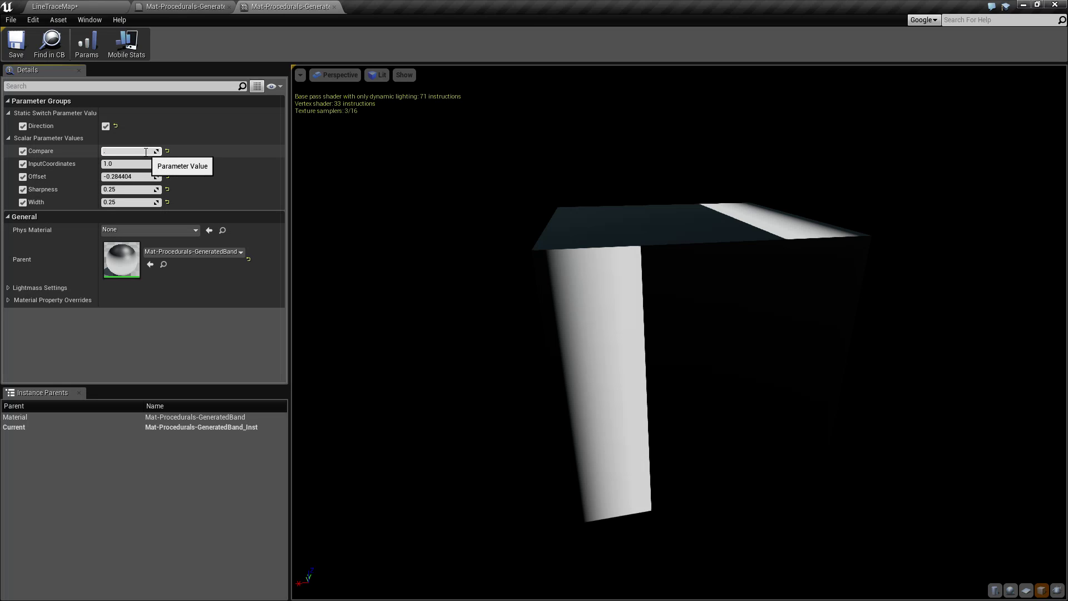
{"action": "type", "text": ".5"}
{"action": "key", "text": "Return"}
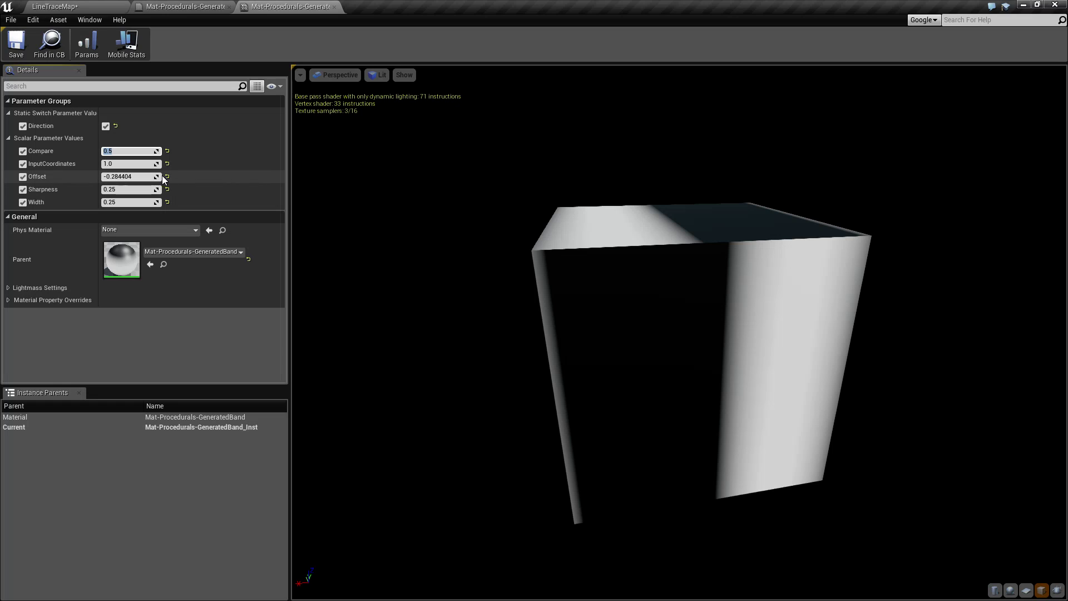
Return Offset to 0 and set Compare to 0
{"action": "mouse_move", "coordinate": [136, 176]}
{"action": "left_mouse_down"}
{"action": "mouse_move", "coordinate": [123, 176]}
{"action": "mouse_move", "coordinate": [153, 176]}
{"action": "left_mouse_up"}
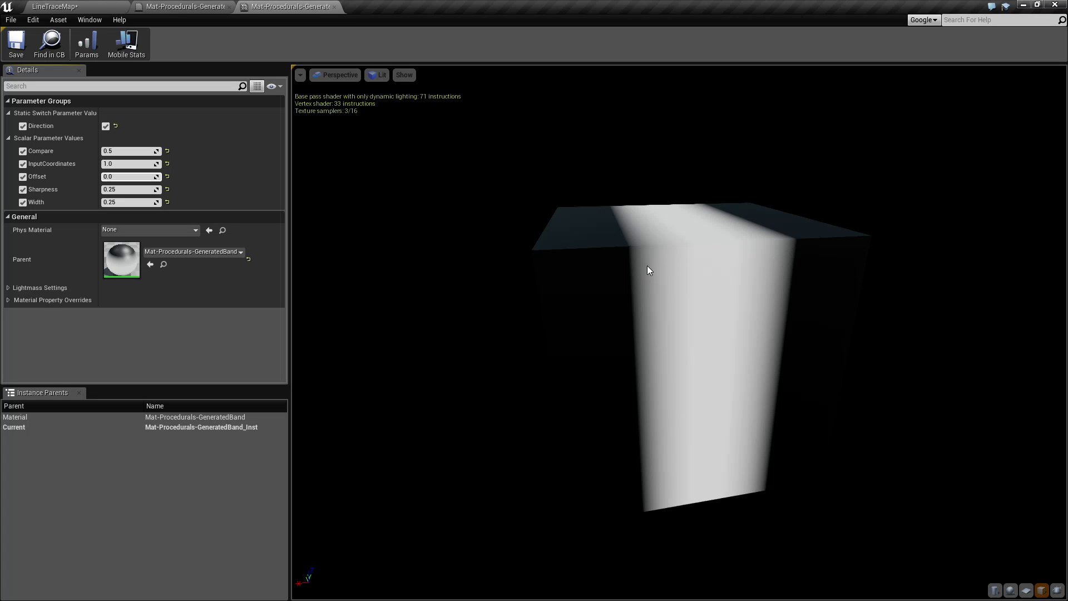
{"action": "left_click", "coordinate": [140, 151]}
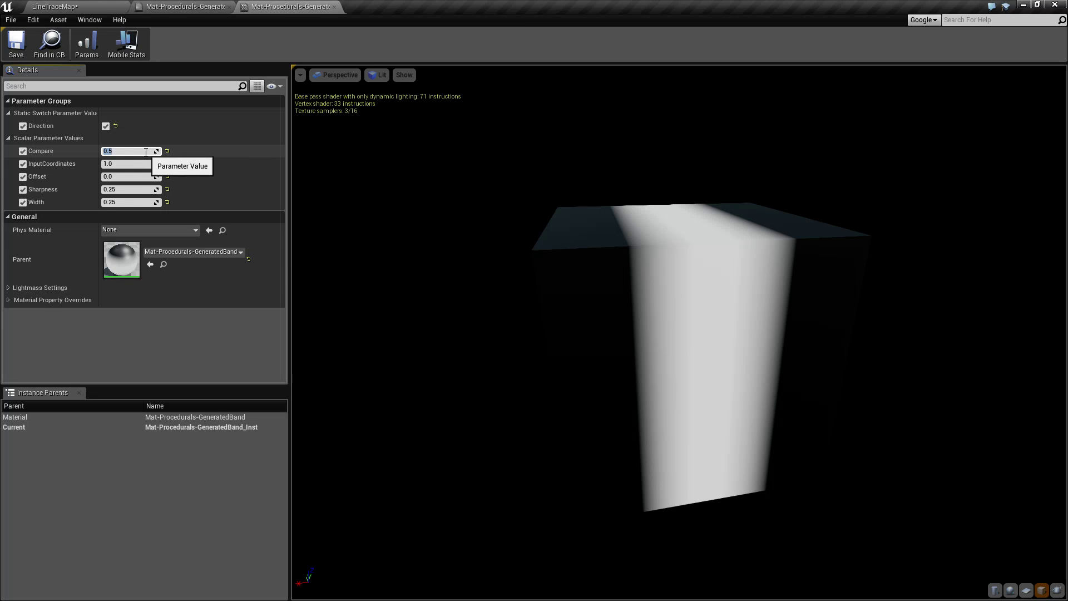
{"action": "key", "text": "Return"}
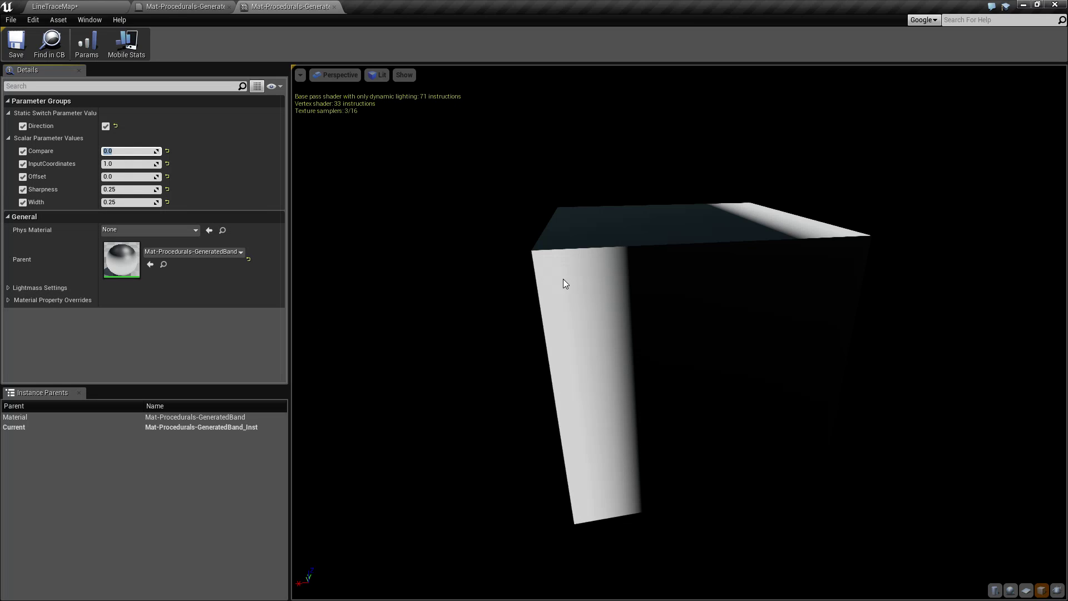
Try an Offset of 0.5 with Compare at 0, and set Offset back to 0
{"action": "left_click", "coordinate": [115, 176]}
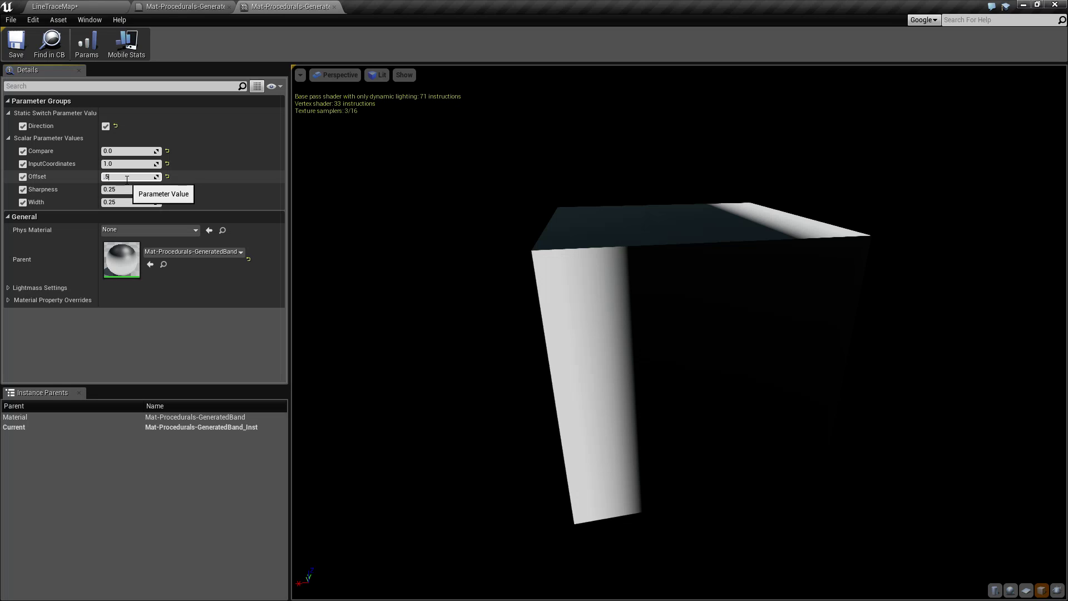
{"action": "key", "text": "Return"}
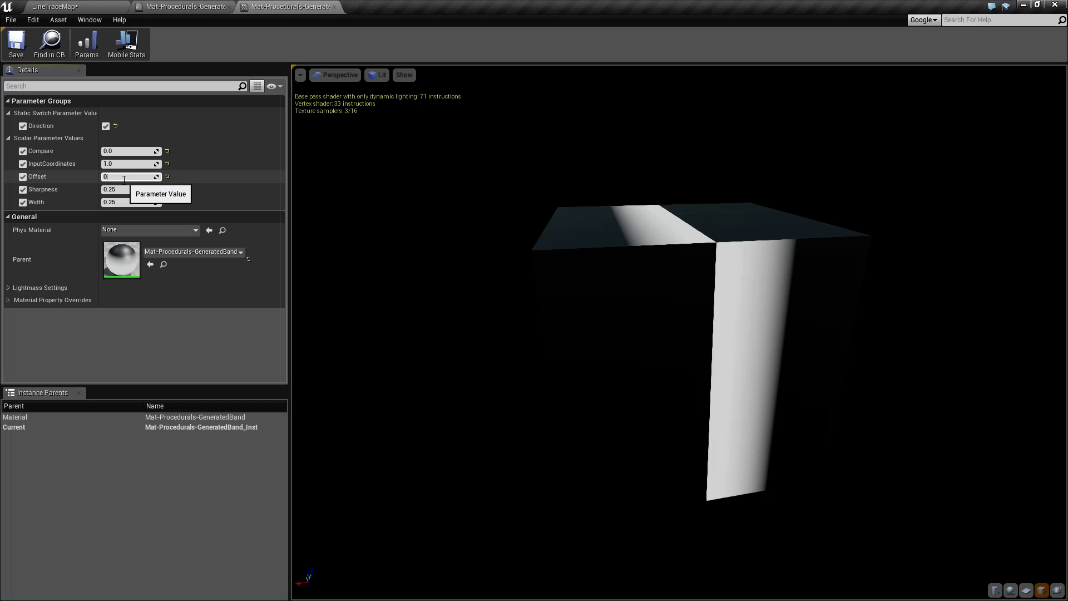
{"action": "type", "text": "0"}
{"action": "key", "text": "Return"}
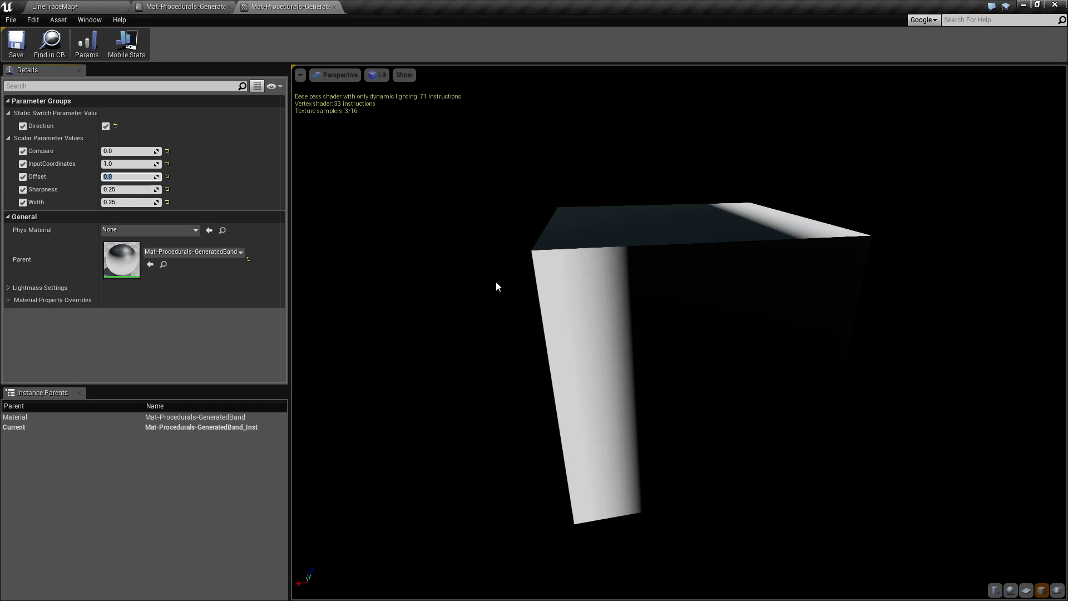
Set Sharpness to 2 and Compare to 0.5 for a hard-edged band on the cube's front face
{"action": "left_click", "coordinate": [128, 192]}
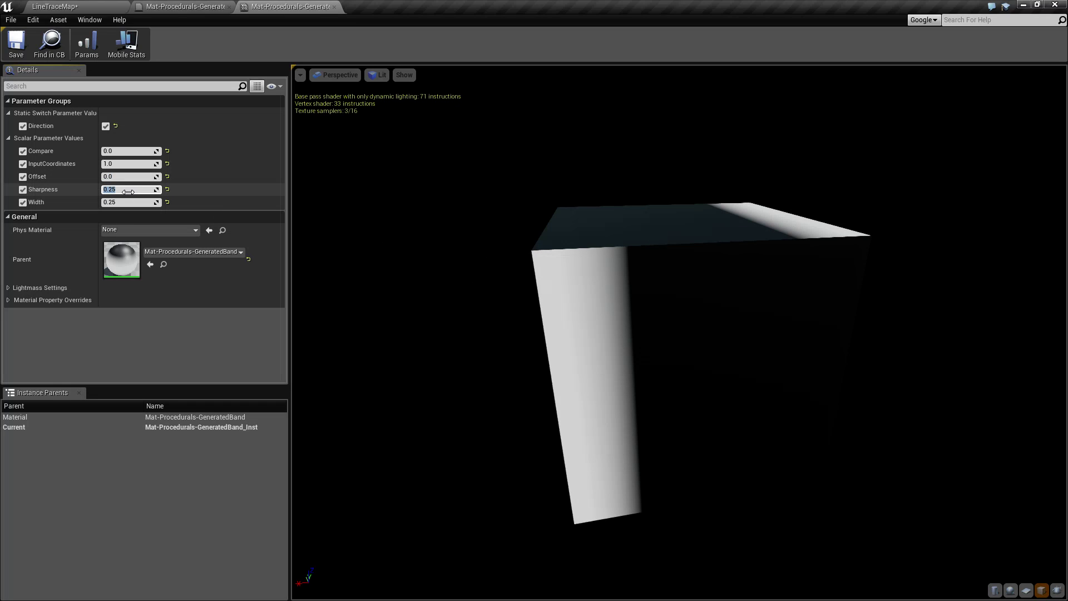
{"action": "type", "text": "2"}
{"action": "key", "text": "Return"}
{"action": "left_click_drag", "start_coordinate": [431, 270], "coordinate": [627, 315]}
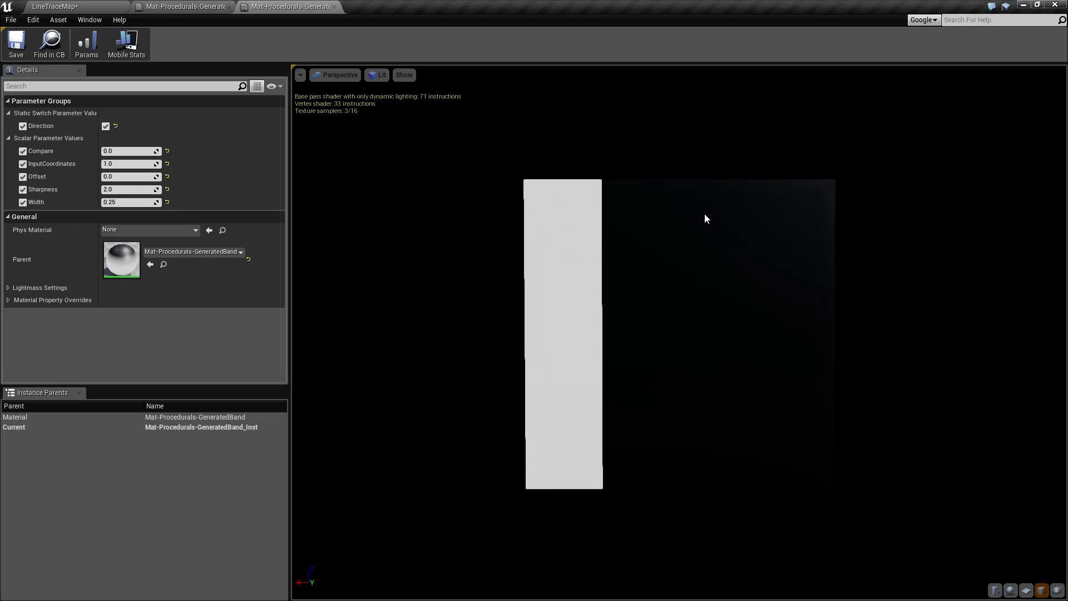
{"action": "left_click", "coordinate": [136, 151]}
{"action": "type", "text": "0.5"}
{"action": "key", "text": "Return"}
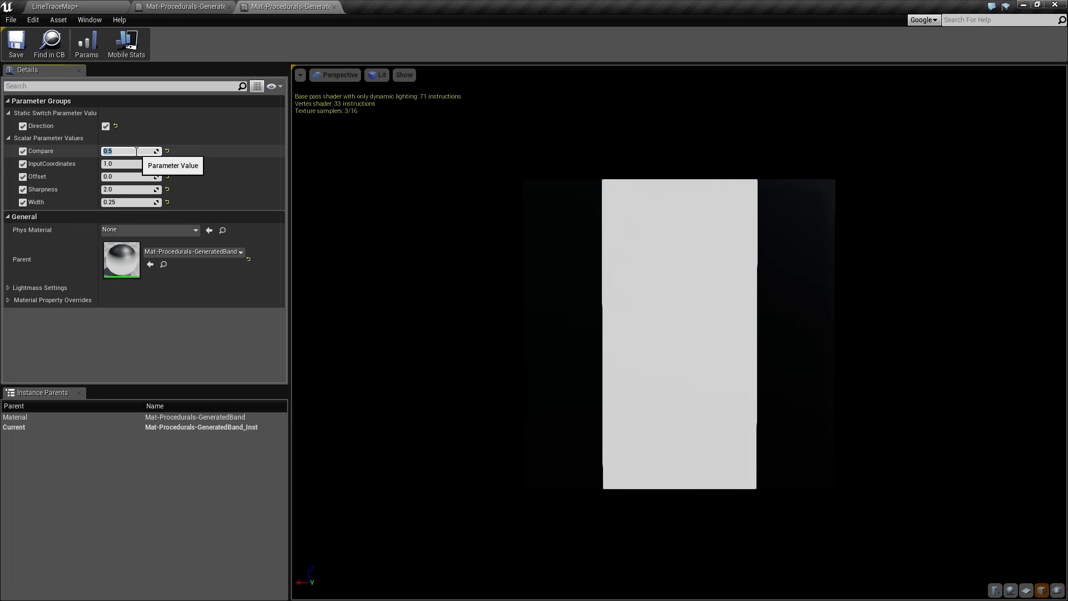
Try dragging Offset upward, set it to 0.5, and inspect the hard-edged bands on the cube's face
{"action": "left_click", "coordinate": [130, 176]}
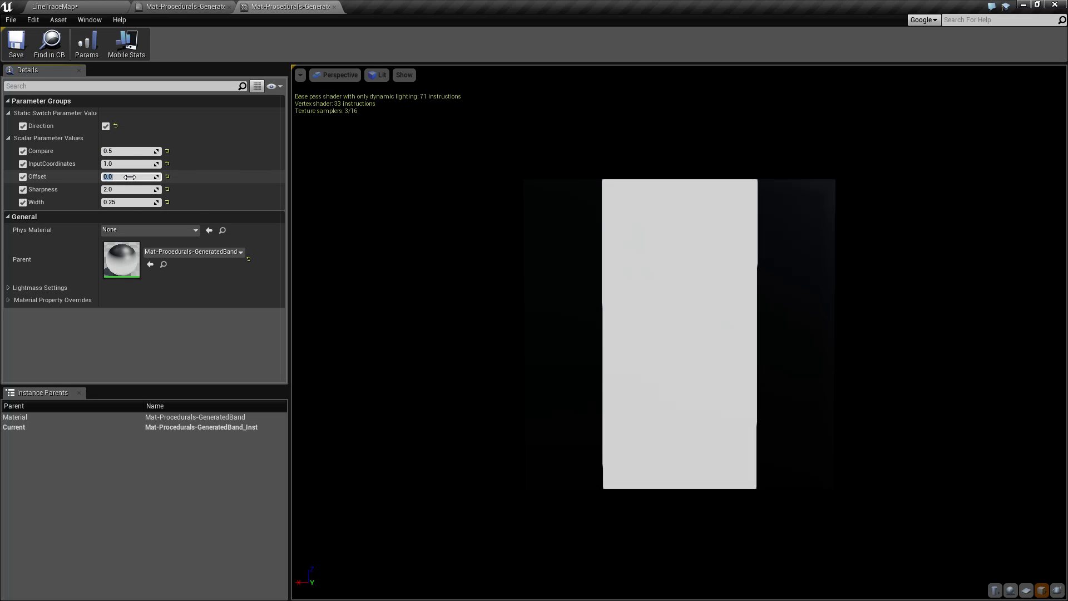
{"action": "left_click_drag", "start_coordinate": [136, 177], "coordinate": [198, 176]}
{"action": "left_click", "coordinate": [137, 176]}
{"action": "type", "text": "0.5"}
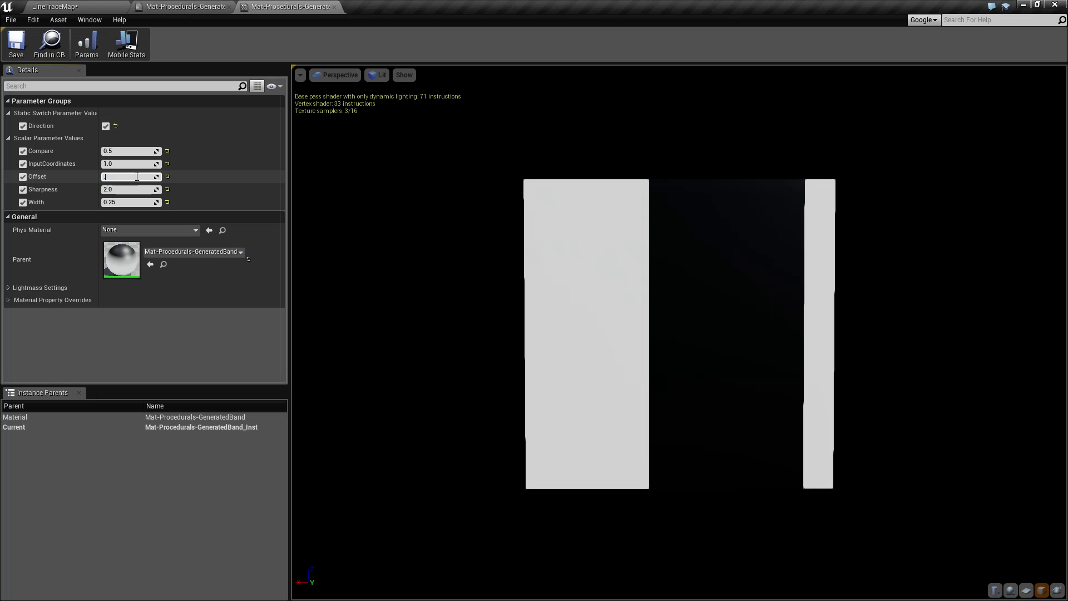
{"action": "key", "text": "Return"}
{"action": "mouse_move", "coordinate": [745, 265]}
{"action": "left_mouse_down"}
{"action": "mouse_move", "coordinate": [745, 322]}
{"action": "mouse_move", "coordinate": [748, 278]}
{"action": "left_mouse_up"}
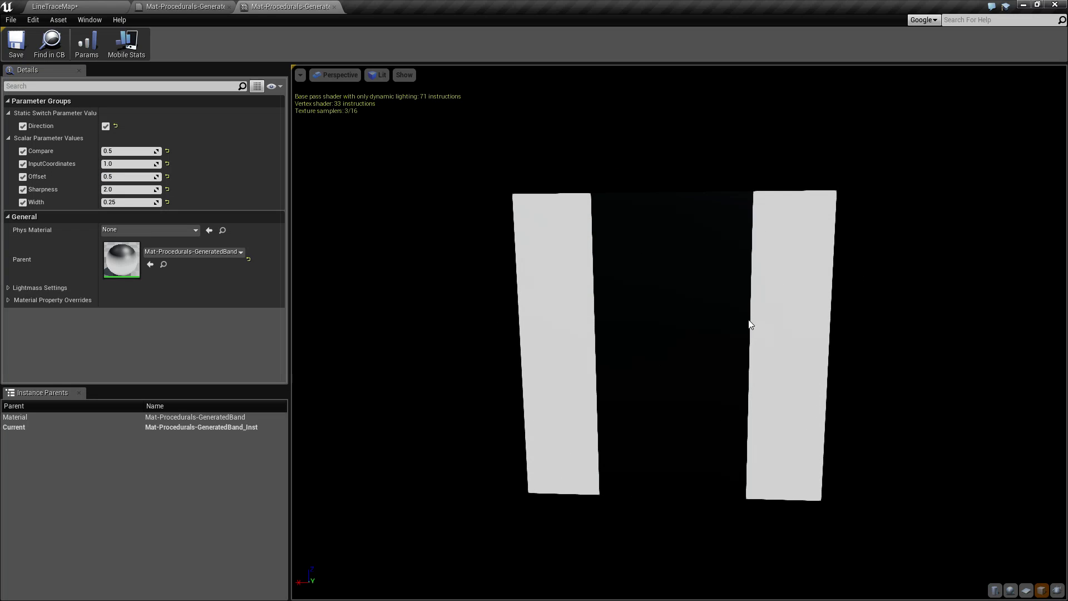
{"action": "mouse_move", "coordinate": [657, 367]}
{"action": "left_mouse_down"}
{"action": "mouse_move", "coordinate": [700, 367]}
{"action": "mouse_move", "coordinate": [700, 400]}
{"action": "mouse_move", "coordinate": [659, 368]}
{"action": "left_mouse_up"}
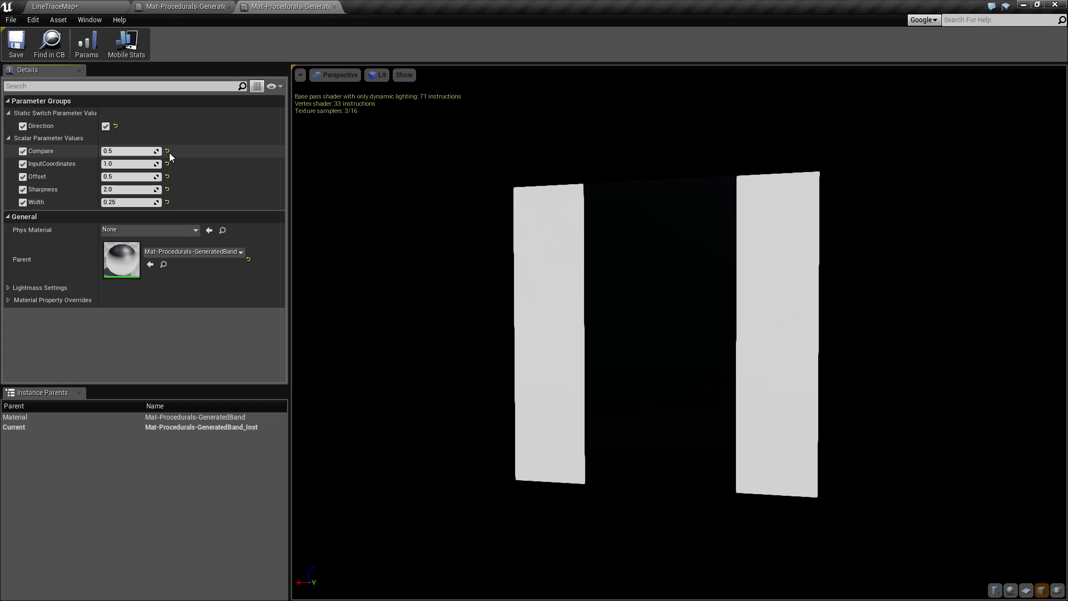
Reset the Offset and Sharpness parameters to their default values
{"action": "left_click", "coordinate": [167, 177]}
{"action": "left_click", "coordinate": [167, 189]}
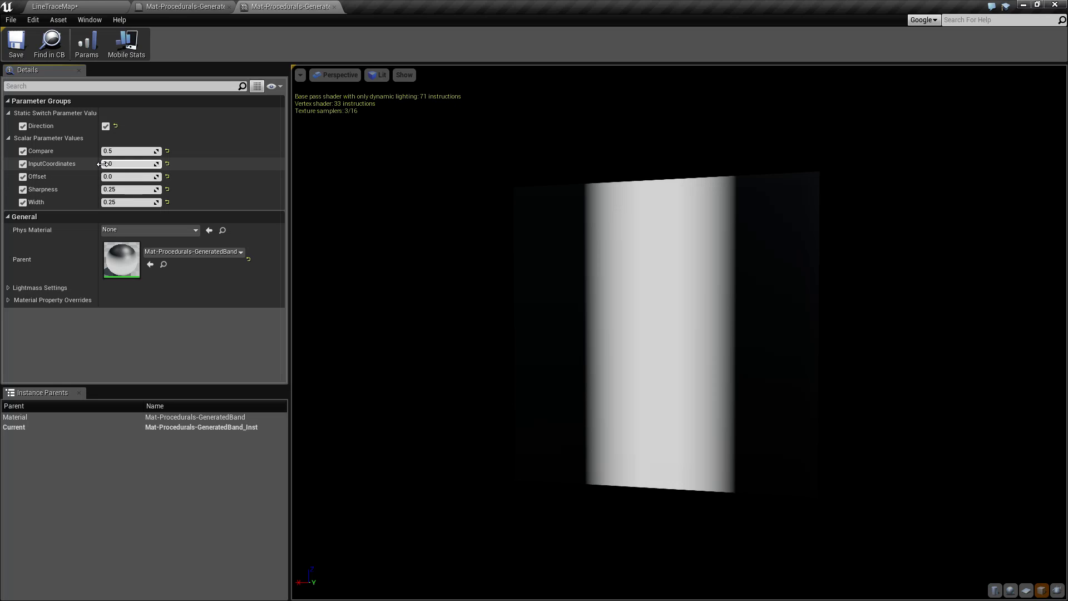
In the parent material, examine GeneratedBand's Input Coordinates description and the TexCoord, InputCoordinates and Multiply nodes feeding it
{"action": "left_click", "coordinate": [184, 6]}
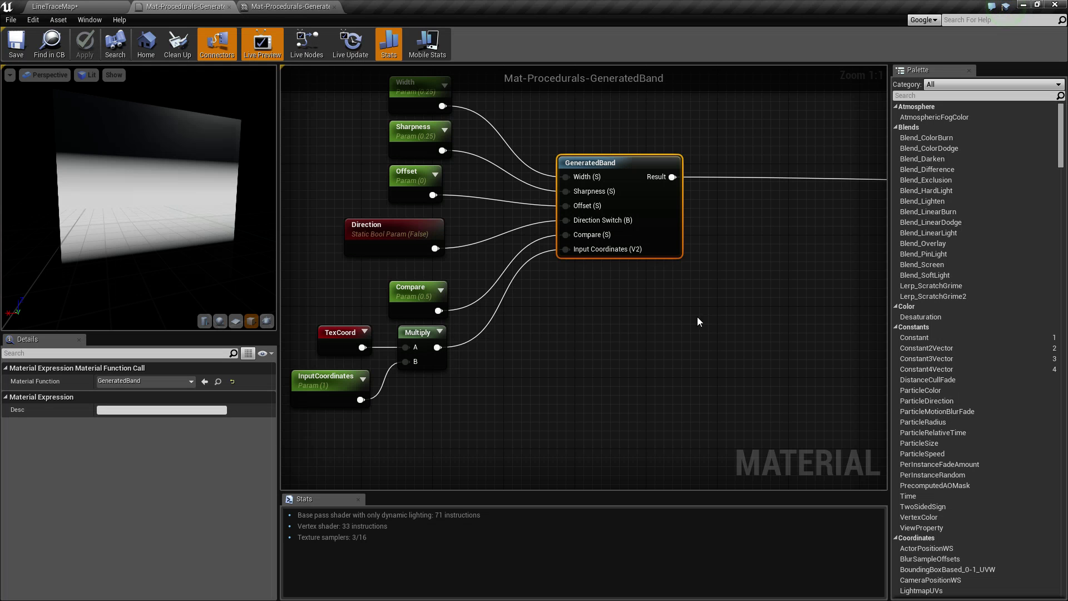
{"action": "mouse_move", "coordinate": [658, 265]}
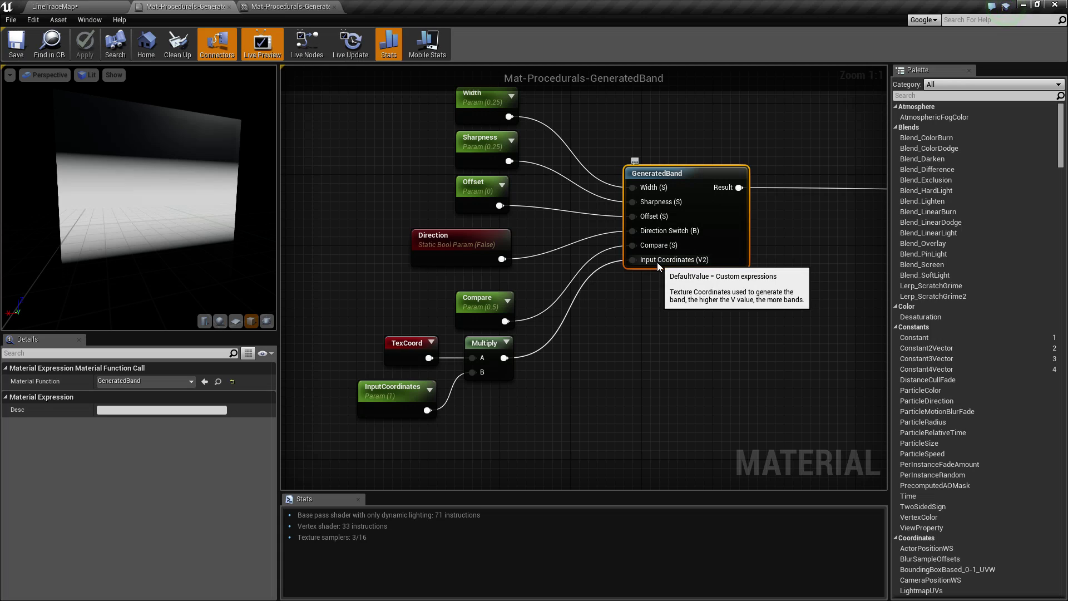
{"action": "left_click", "coordinate": [410, 347]}
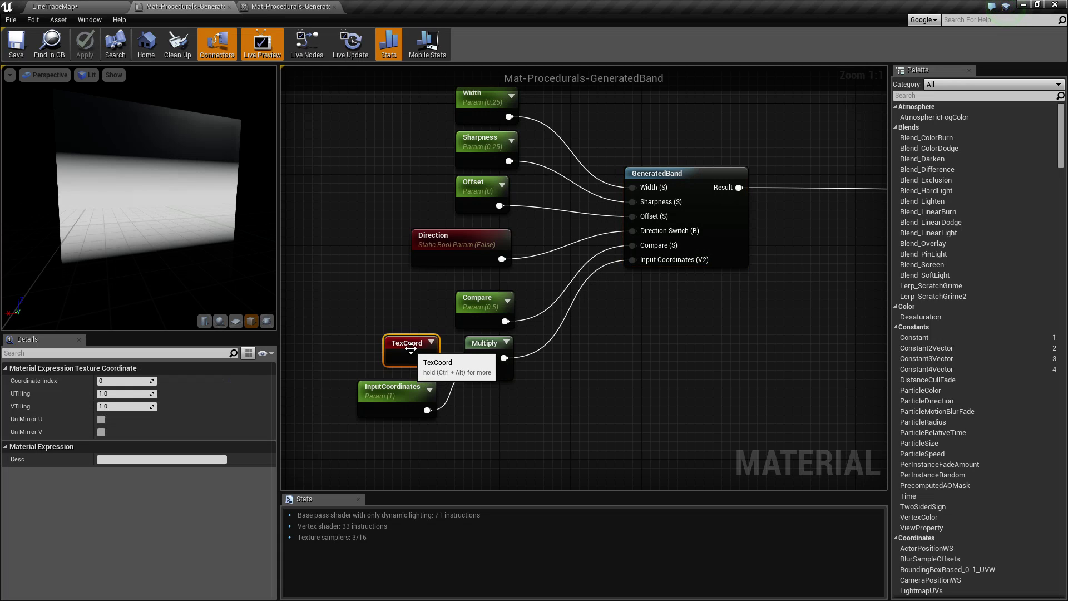
{"action": "left_click", "coordinate": [396, 388]}
{"action": "left_click_drag", "start_coordinate": [366, 328], "coordinate": [536, 424]}
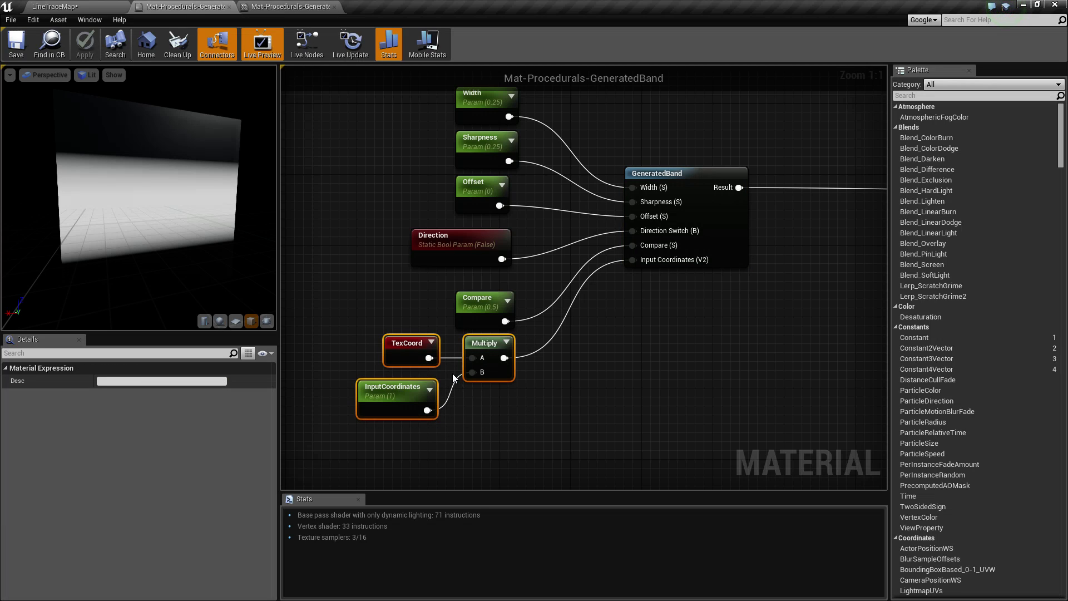
Back in the material instance, try InputCoordinates at about 7.56 and at 2, checking the bands on the cube
{"action": "left_click", "coordinate": [280, 6]}
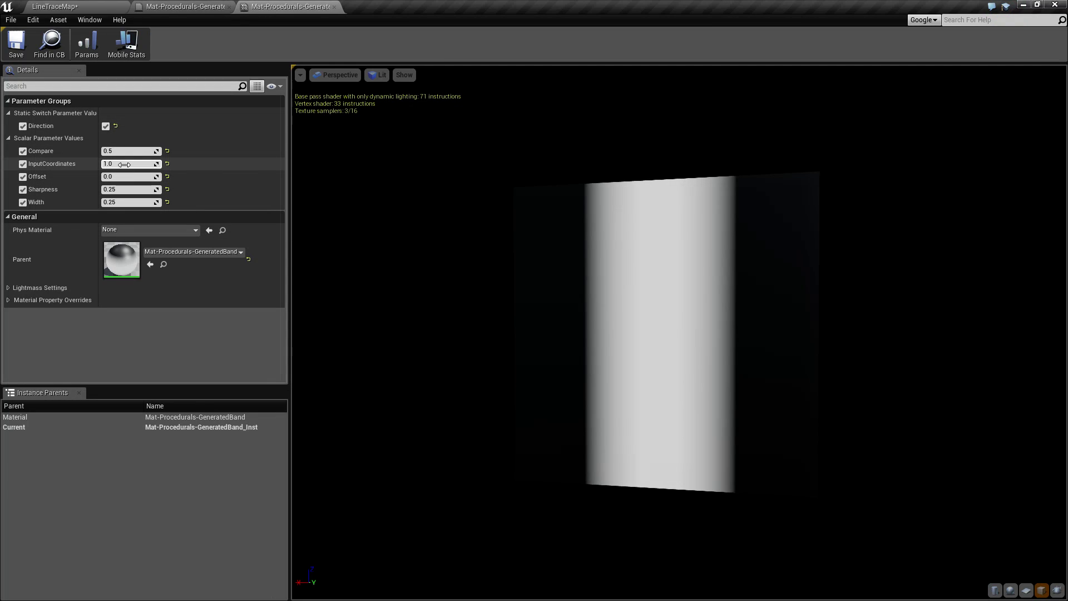
{"action": "left_click_drag", "start_coordinate": [124, 165], "coordinate": [231, 164]}
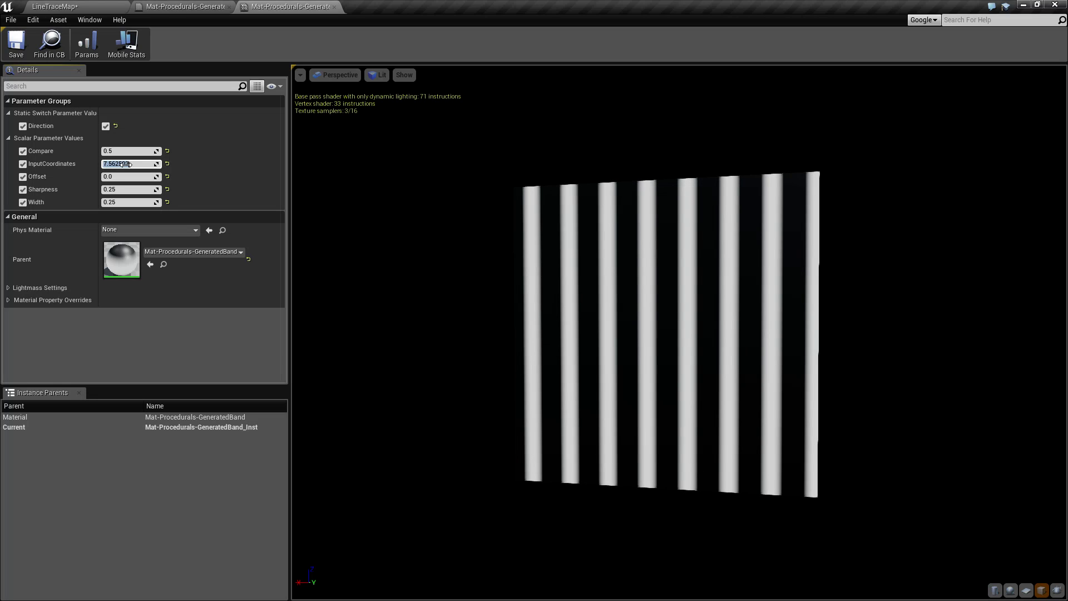
{"action": "type", "text": "2"}
{"action": "key", "text": "Return"}
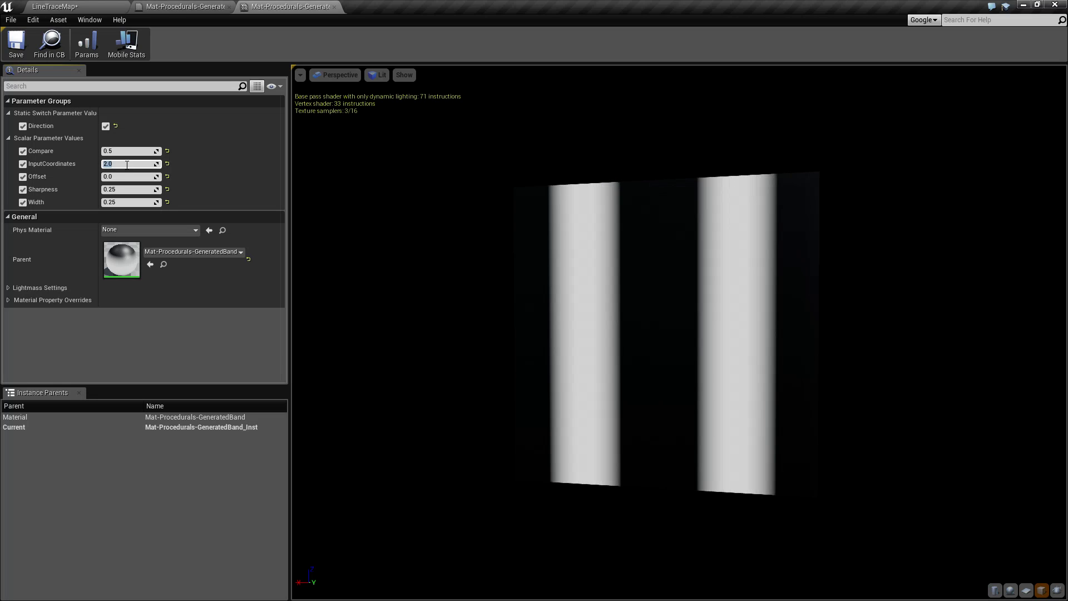
{"action": "left_click_drag", "start_coordinate": [684, 241], "coordinate": [500, 191]}
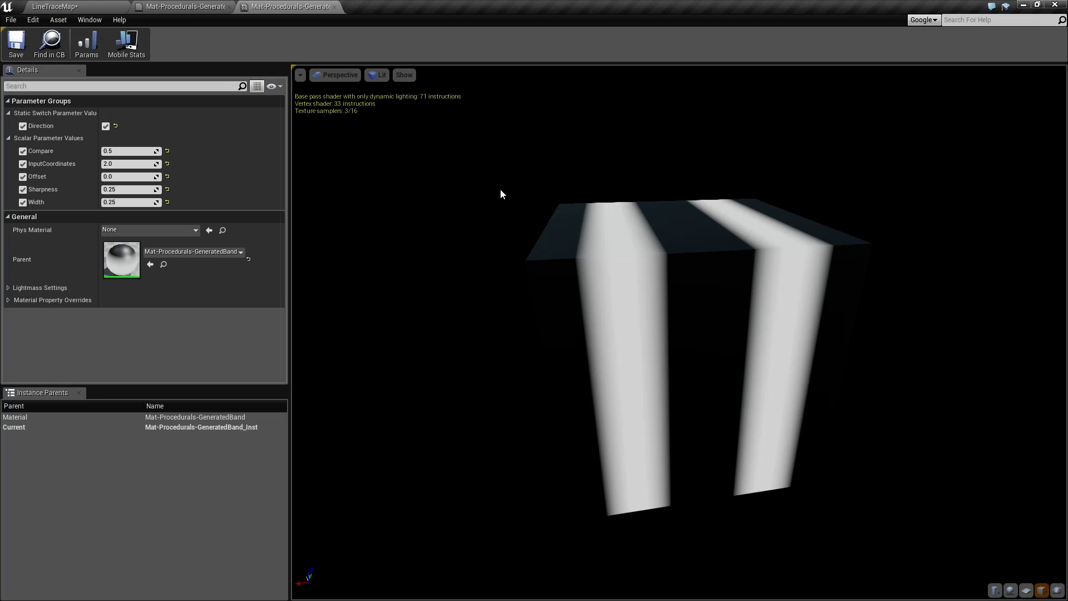
Set InputCoordinates to 5 and inspect the repeated bands on the cube's top and front faces
{"action": "left_click", "coordinate": [135, 166]}
{"action": "type", "text": "5"}
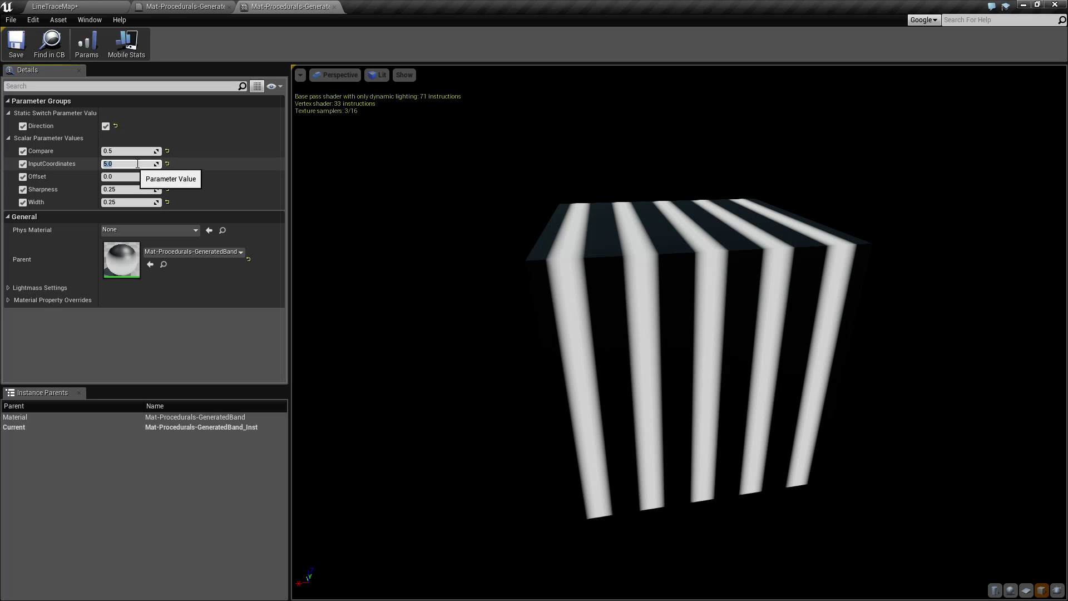
{"action": "key", "text": "Return"}
{"action": "left_click_drag", "start_coordinate": [718, 315], "coordinate": [751, 305]}
Try Compare at 0, inspect the narrower stripes from different angles, and set Compare back to 0.5
{"action": "left_click", "coordinate": [141, 150]}
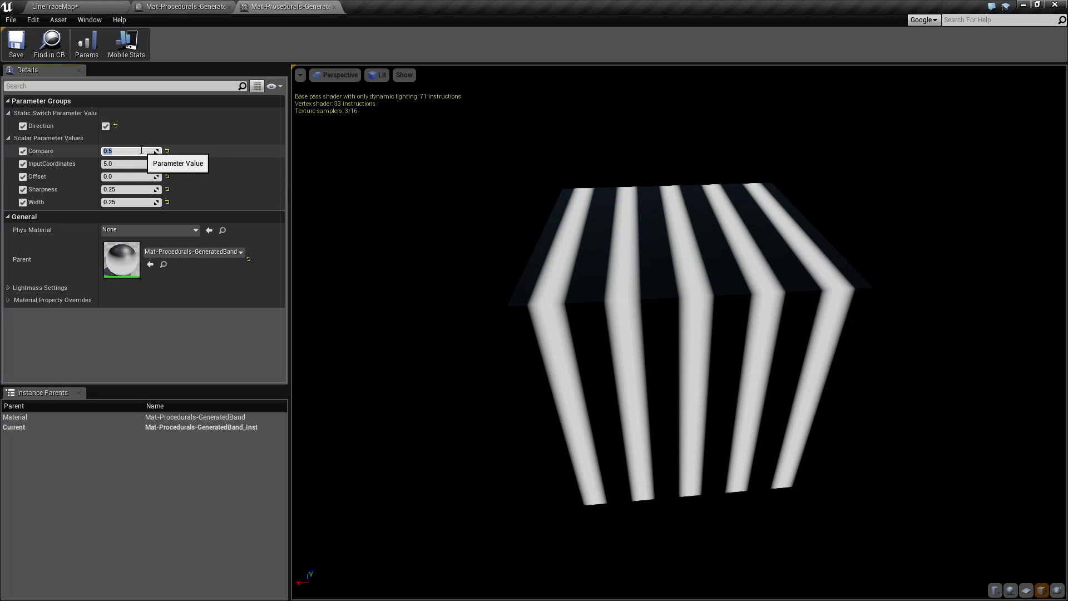
{"action": "type", "text": "0"}
{"action": "key", "text": "Return"}
{"action": "left_click_drag", "start_coordinate": [532, 302], "coordinate": [532, 284]}
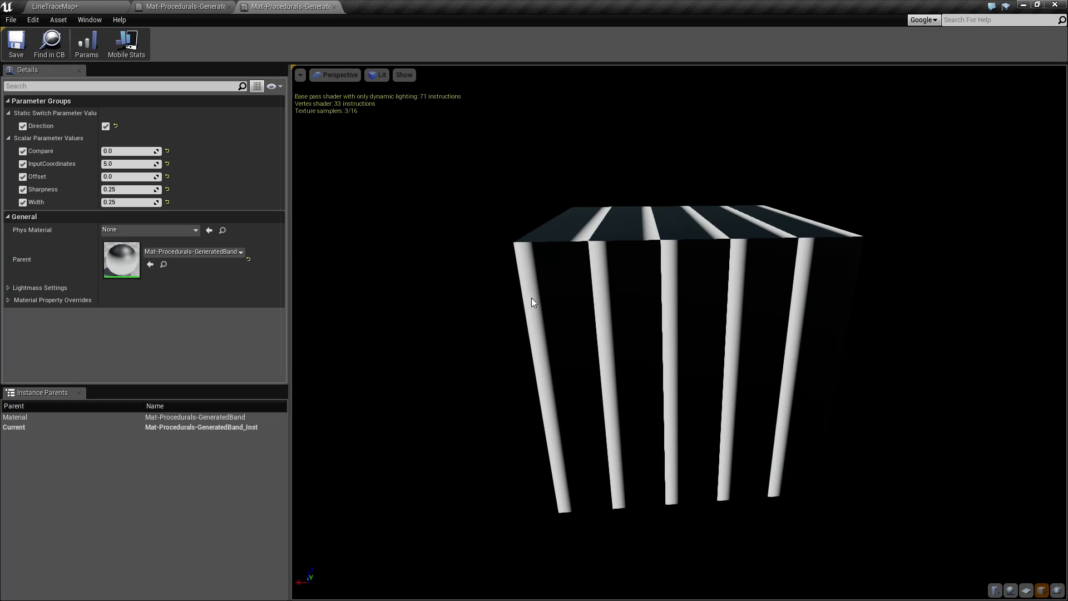
{"action": "left_click_drag", "start_coordinate": [760, 268], "coordinate": [639, 269]}
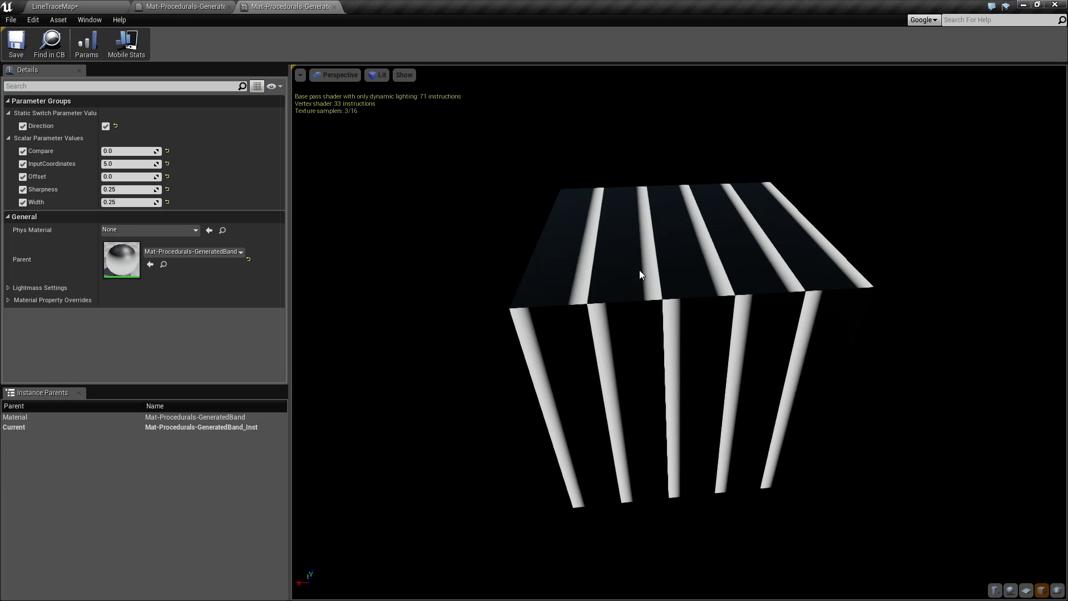
{"action": "left_click", "coordinate": [128, 150]}
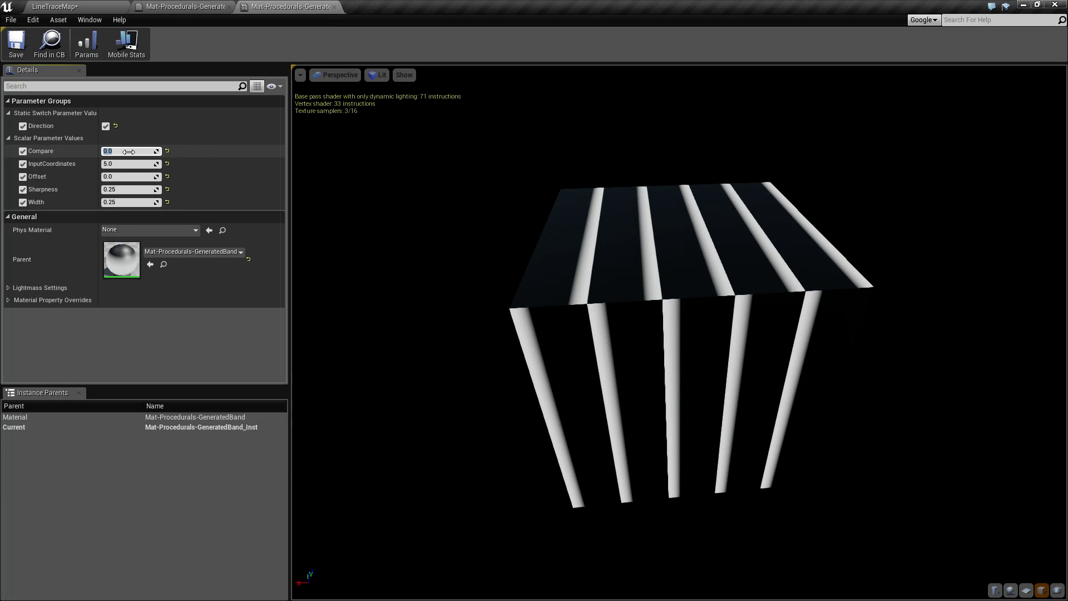
{"action": "key", "text": "Return"}
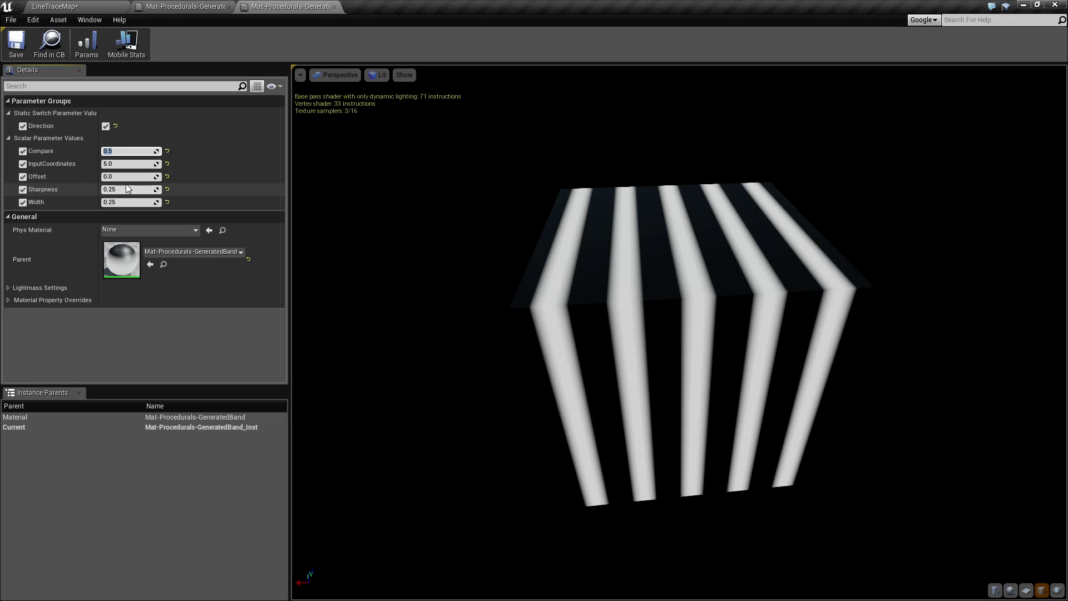
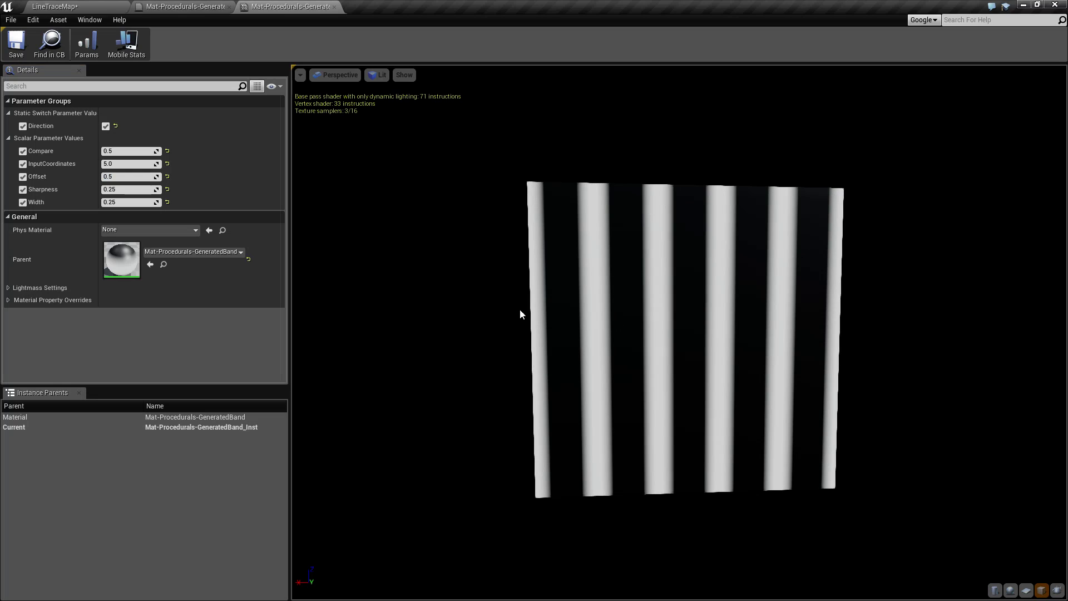
Set Offset to 0.25 and inspect the shifted bands on the cube's front and top faces
{"action": "left_click", "coordinate": [127, 178]}
{"action": "type", "text": ".25"}
{"action": "key", "text": "Return"}
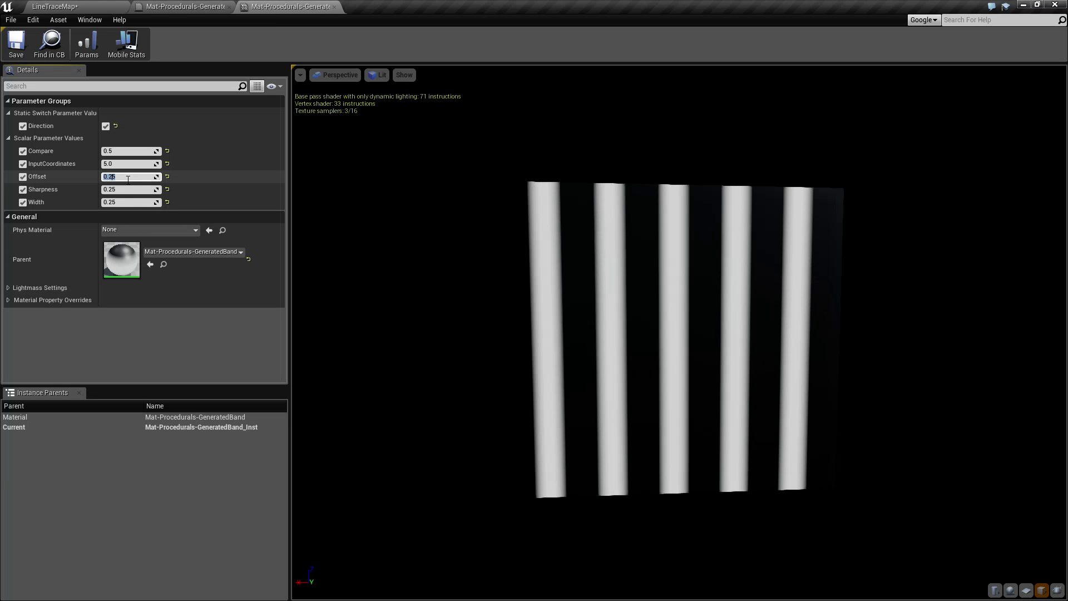
{"action": "left_click_drag", "start_coordinate": [730, 300], "coordinate": [503, 244]}
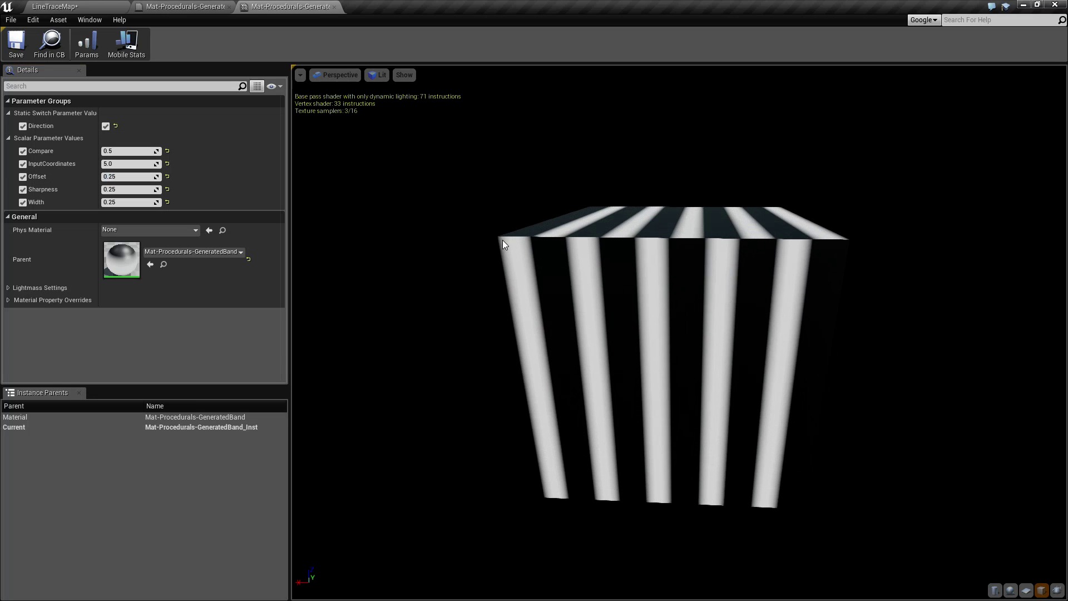
Set InputCoordinates to 6 and check the repeated bands on the cube's front face
{"action": "left_click", "coordinate": [127, 164]}
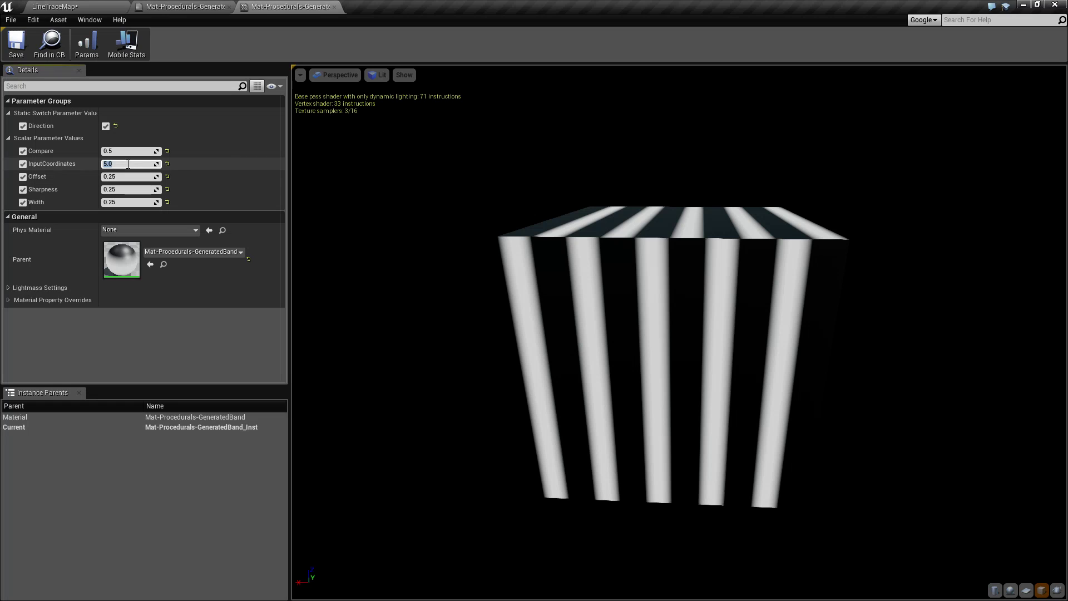
{"action": "type", "text": "6"}
{"action": "key", "text": "Return"}
{"action": "left_click_drag", "start_coordinate": [445, 241], "coordinate": [531, 232]}
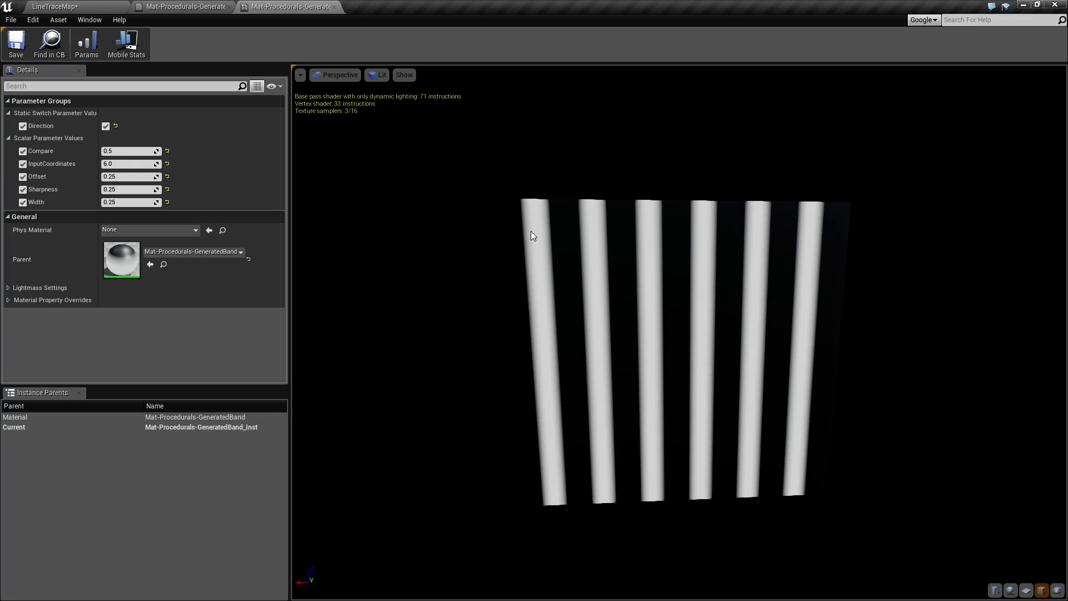
Set Sharpness to 2 and check the band edges on the cube
{"action": "left_click", "coordinate": [128, 189]}
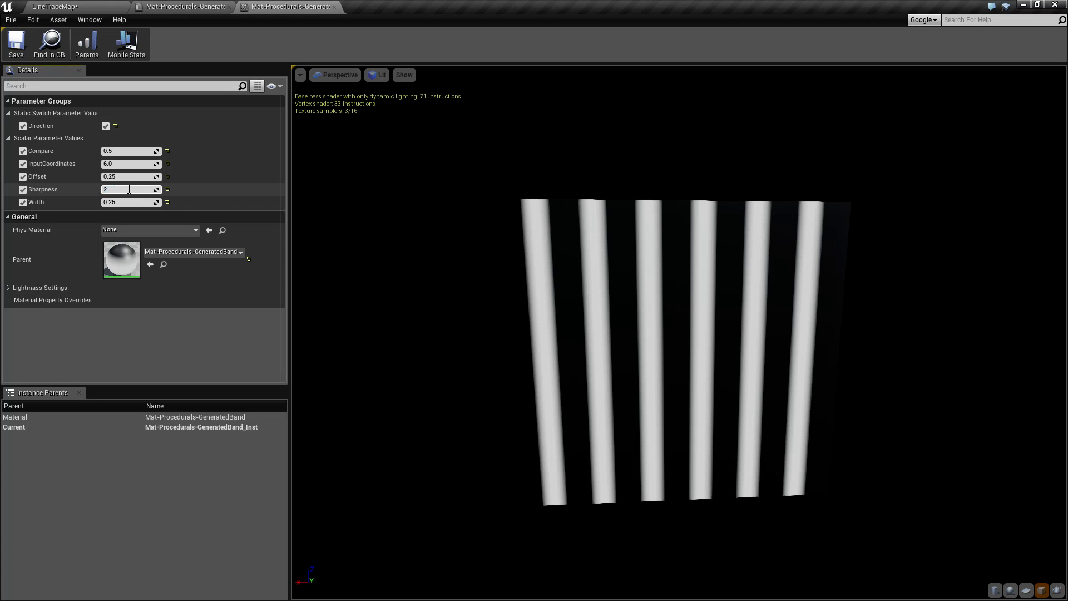
{"action": "type", "text": "2"}
{"action": "key", "text": "Return"}
{"action": "mouse_move", "coordinate": [611, 362]}
{"action": "left_mouse_down"}
{"action": "mouse_move", "coordinate": [613, 317]}
{"action": "mouse_move", "coordinate": [595, 333]}
{"action": "mouse_move", "coordinate": [612, 369]}
{"action": "left_mouse_up"}
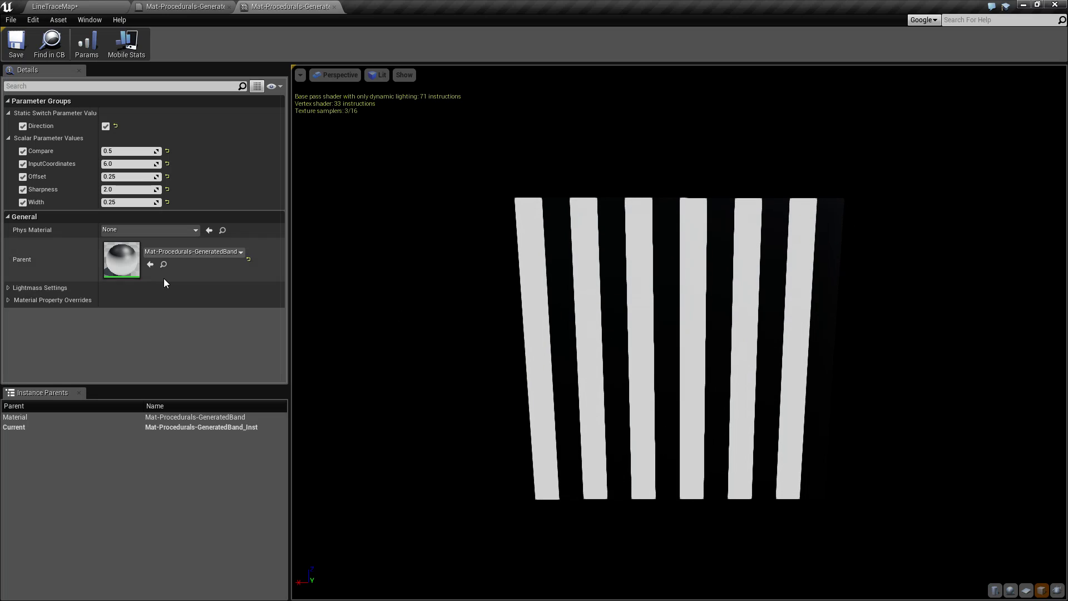
Try Compare at 0 and at 1, inspecting the stripes on the cube, and set Compare back to 0.5
{"action": "left_click", "coordinate": [130, 151]}
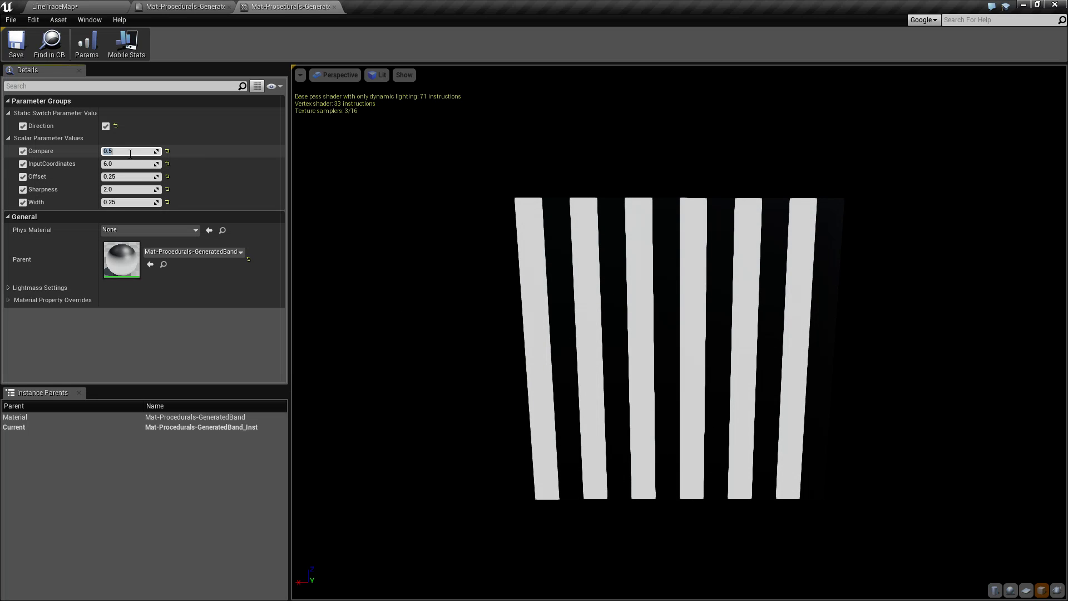
{"action": "type", "text": "0"}
{"action": "key", "text": "Return"}
{"action": "left_click_drag", "start_coordinate": [315, 219], "coordinate": [334, 178]}
{"action": "mouse_move", "coordinate": [605, 279]}
{"action": "left_mouse_down"}
{"action": "mouse_move", "coordinate": [609, 300]}
{"action": "mouse_move", "coordinate": [605, 279]}
{"action": "left_mouse_up"}
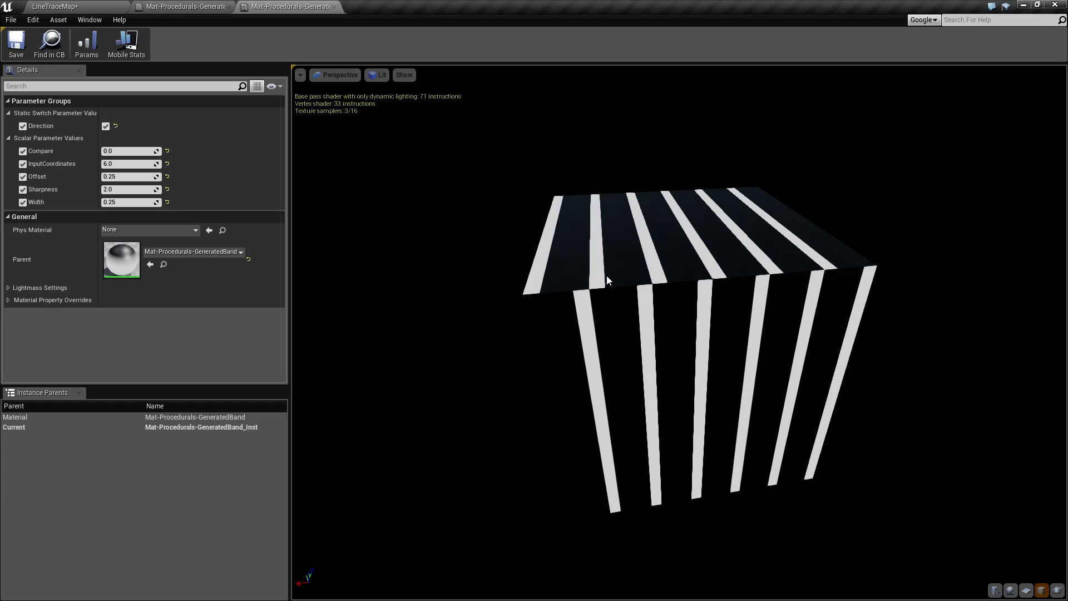
{"action": "left_click", "coordinate": [116, 151]}
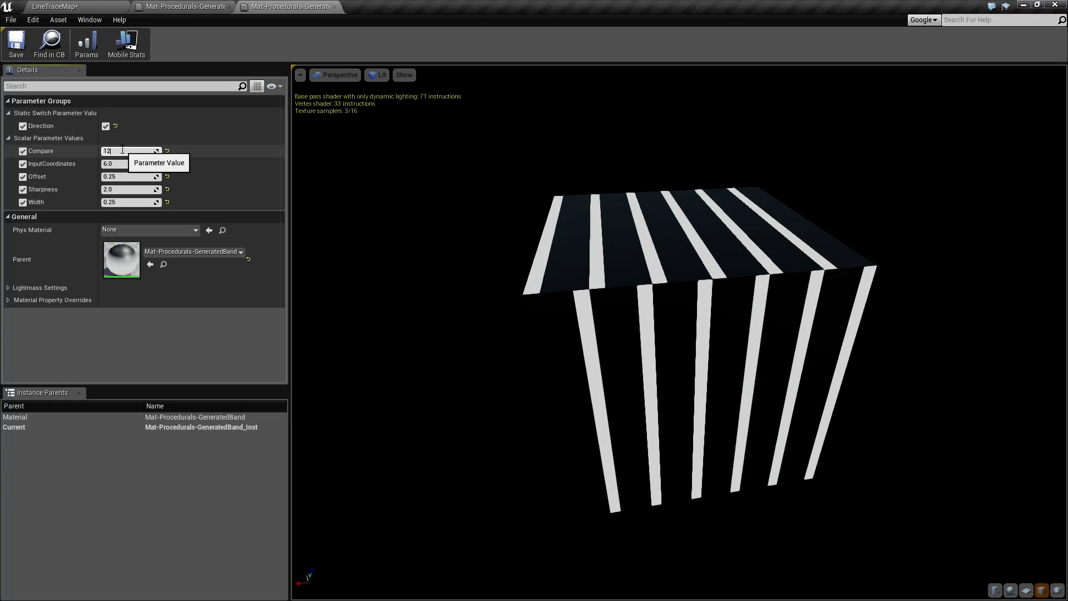
{"action": "key", "text": "Return"}
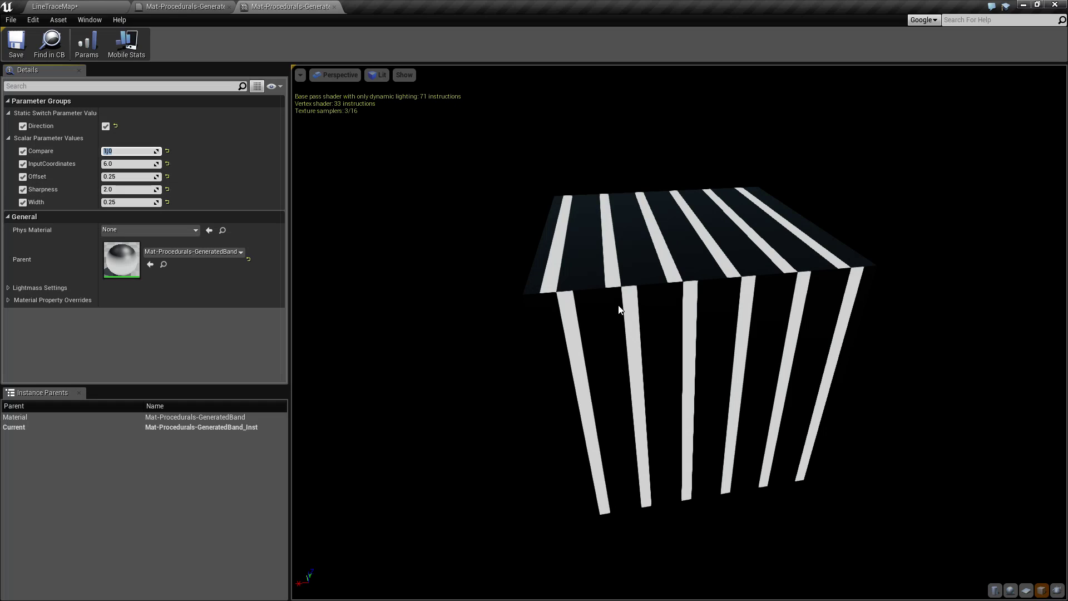
{"action": "left_click", "coordinate": [135, 151]}
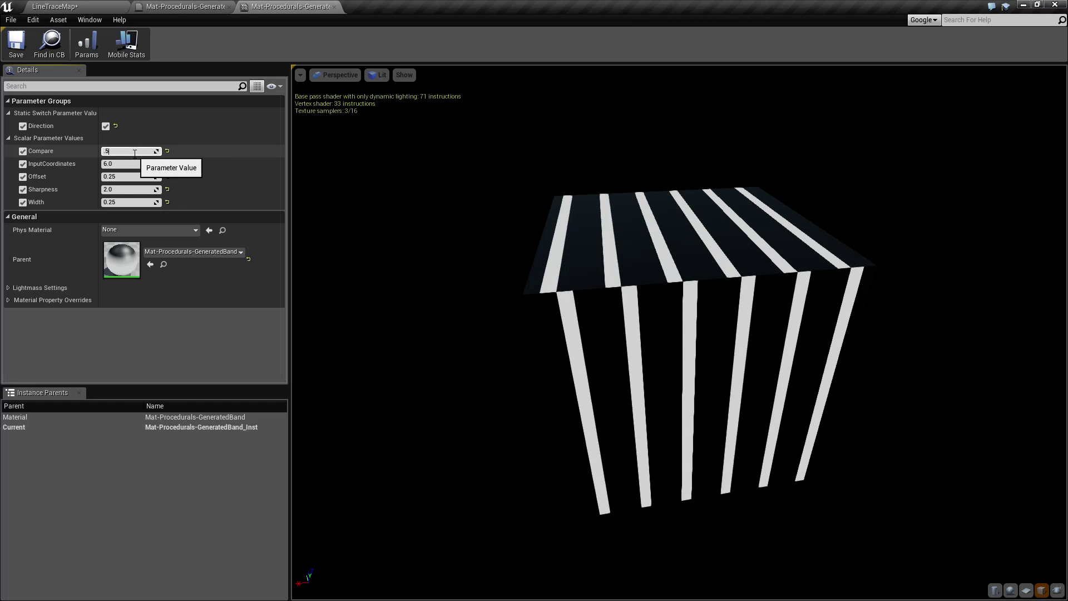
{"action": "type", "text": ".5"}
{"action": "key", "text": "Return"}
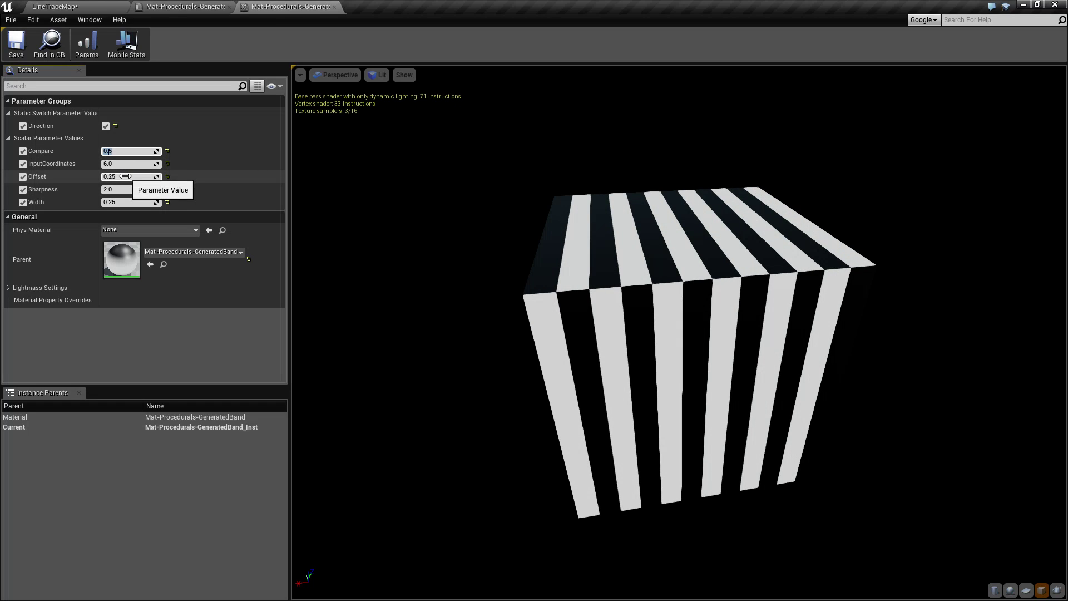
Set Offset to 0.5, inspect the cube's front face, and toggle Direction off and back on
{"action": "left_click_drag", "start_coordinate": [125, 176], "coordinate": [124, 177]}
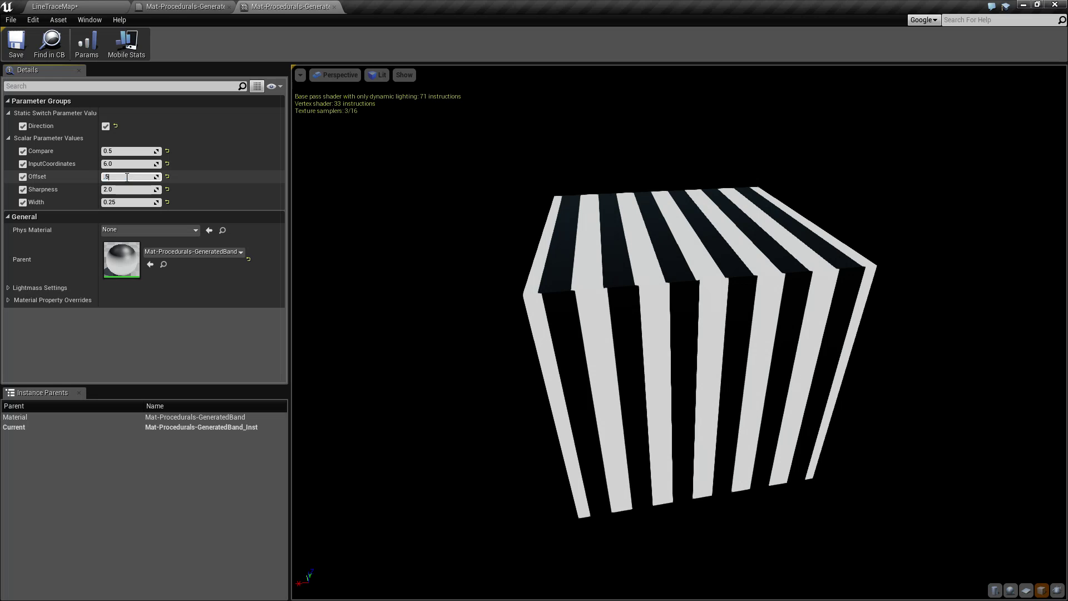
{"action": "key", "text": "Return"}
{"action": "left_click_drag", "start_coordinate": [734, 434], "coordinate": [735, 434]}
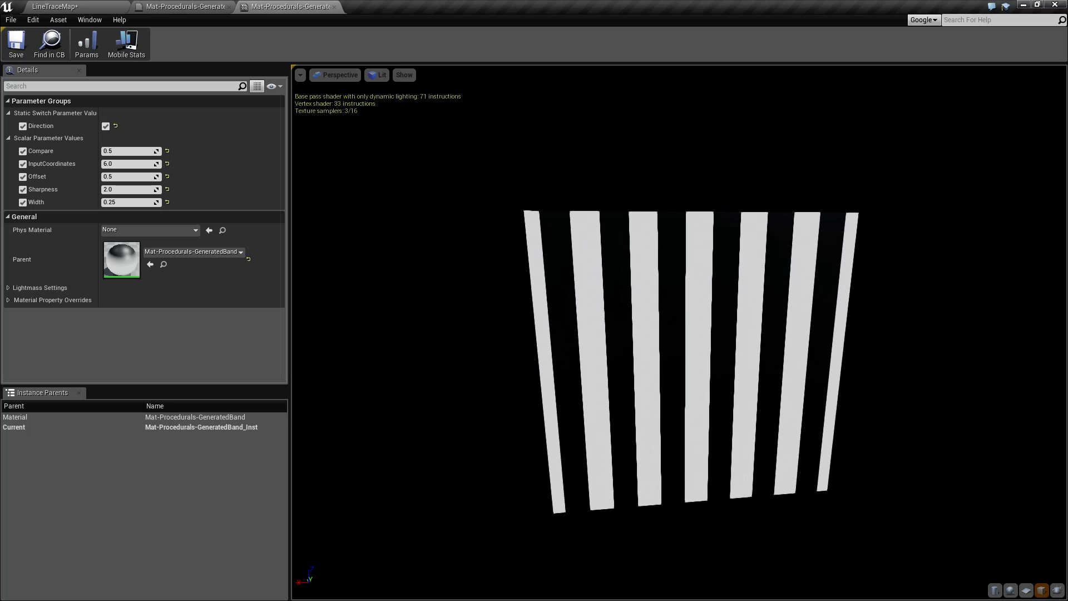
{"action": "left_click", "coordinate": [105, 126]}
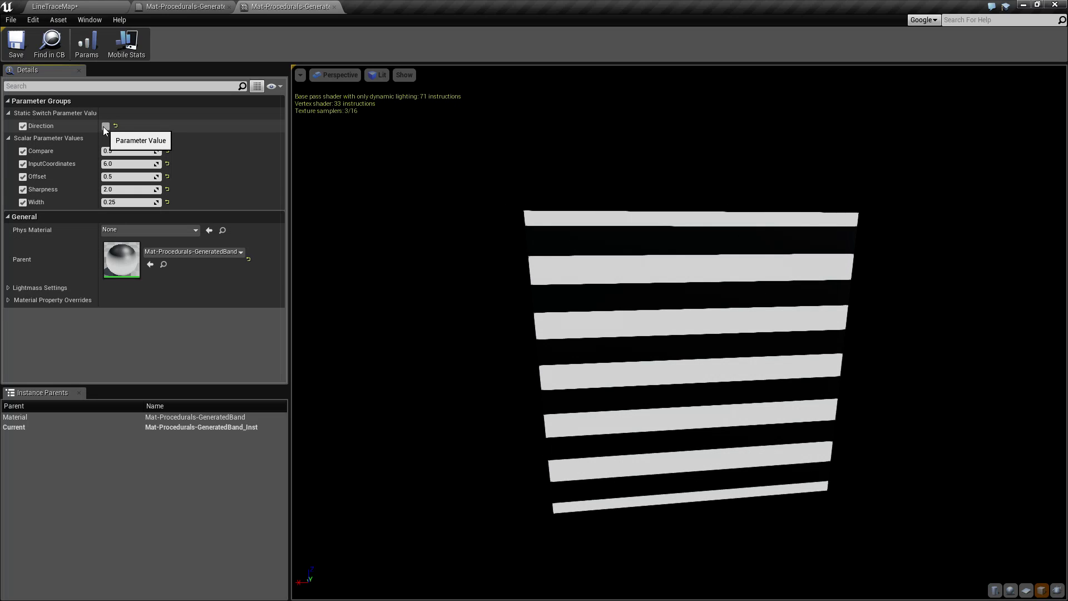
{"action": "left_click", "coordinate": [105, 126]}
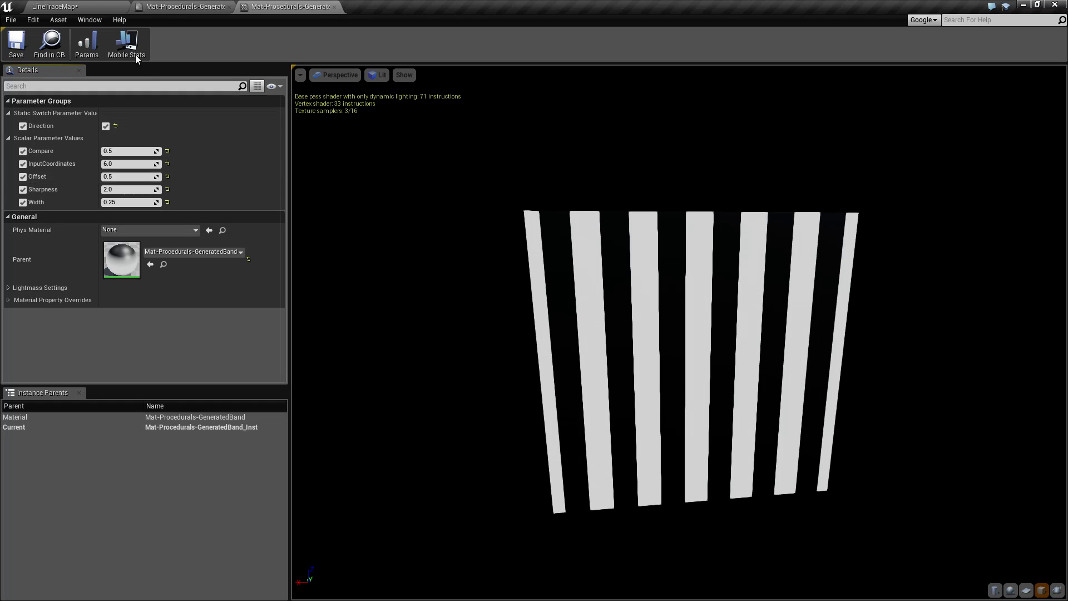
In the parent material, move the second GeneratedBand with its Static Bool, Add and Clamp nodes up beneath the first GeneratedBand
{"action": "left_click", "coordinate": [134, 5]}
{"action": "scroll", "coordinate": [632, 341], "scroll_direction": "down", "scroll_amount": 3}
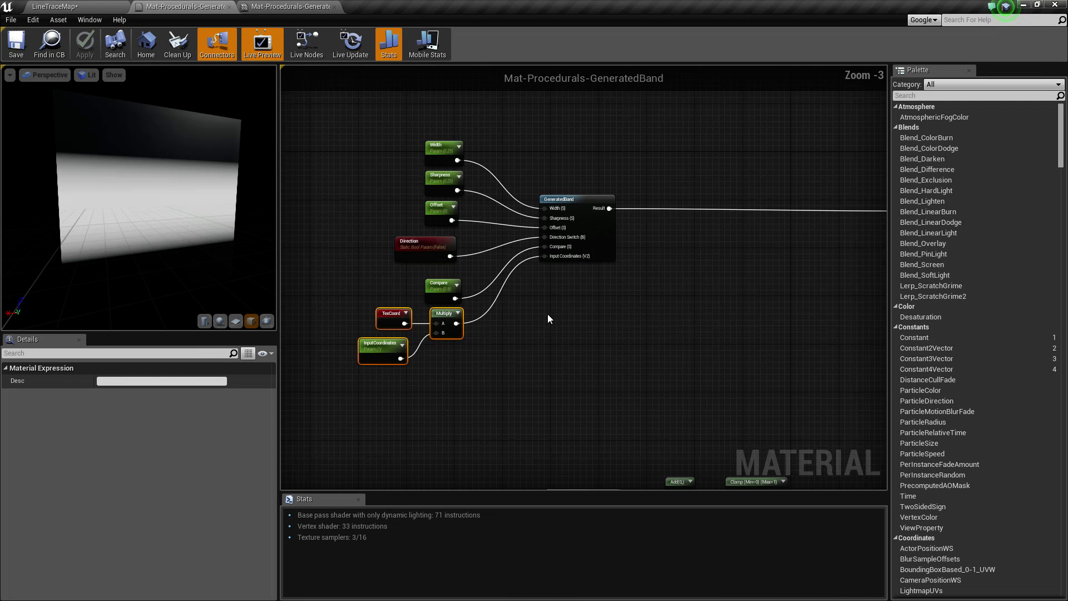
{"action": "right_click_drag", "start_coordinate": [547, 314], "coordinate": [381, 305]}
{"action": "left_click_drag", "start_coordinate": [382, 305], "coordinate": [820, 505]}
{"action": "right_click_drag", "start_coordinate": [820, 505], "coordinate": [590, 423]}
{"action": "mouse_move", "coordinate": [537, 216]}
{"action": "left_mouse_down"}
{"action": "mouse_move", "coordinate": [544, 322]}
{"action": "mouse_move", "coordinate": [500, 234]}
{"action": "mouse_move", "coordinate": [539, 216]}
{"action": "mouse_move", "coordinate": [536, 195]}
{"action": "left_mouse_up"}
{"action": "right_click_drag", "start_coordinate": [536, 196], "coordinate": [472, 288]}
{"action": "scroll", "coordinate": [479, 318], "scroll_direction": "up", "scroll_amount": 2}
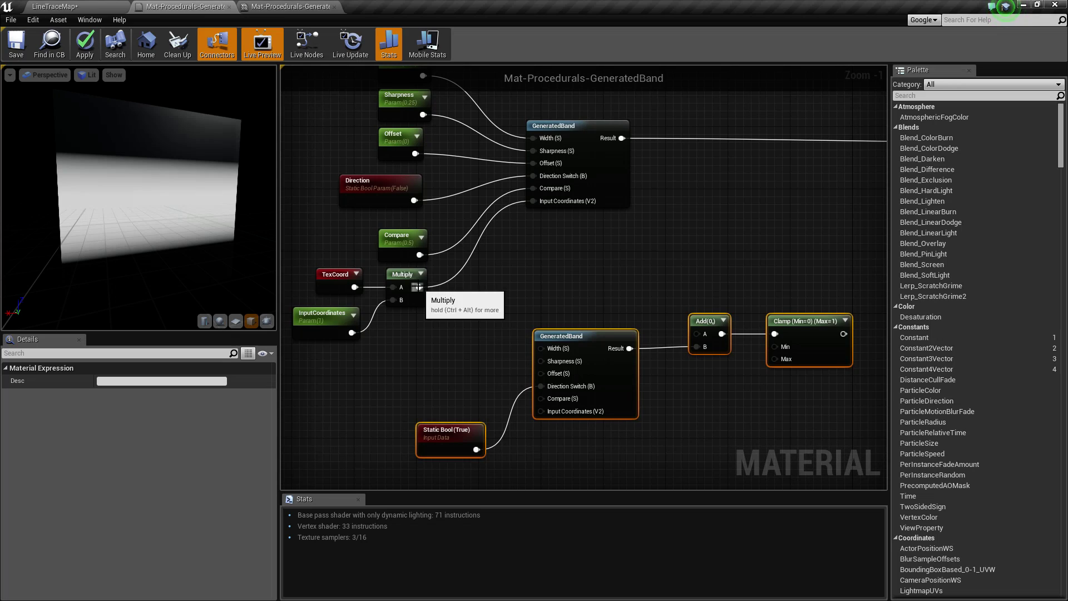
Connect Multiply, Compare, Offset, Sharpness and Width to the matching inputs of the second GeneratedBand, and select its Static Bool node
{"action": "left_click_drag", "start_coordinate": [420, 287], "coordinate": [542, 409]}
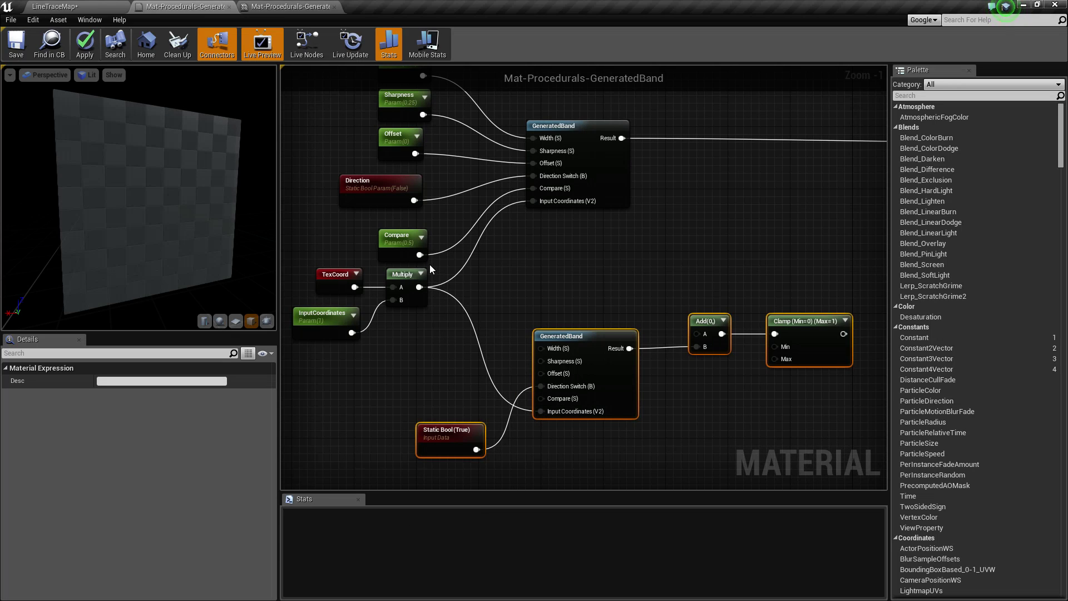
{"action": "left_click_drag", "start_coordinate": [419, 254], "coordinate": [543, 399]}
{"action": "left_click_drag", "start_coordinate": [415, 154], "coordinate": [541, 373]}
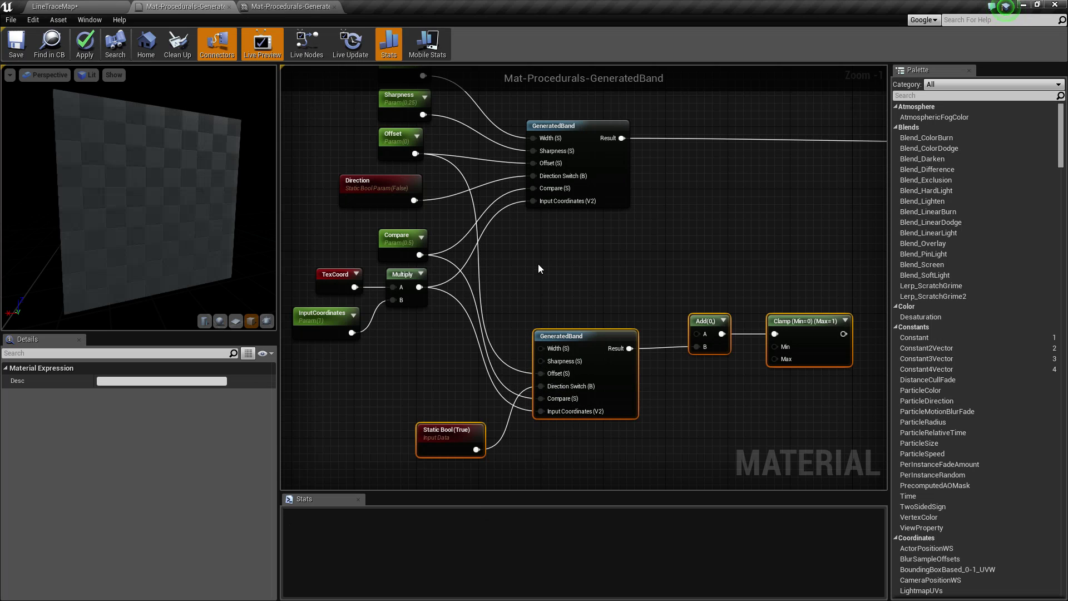
{"action": "right_click_drag", "start_coordinate": [538, 269], "coordinate": [537, 353]}
{"action": "left_click_drag", "start_coordinate": [423, 199], "coordinate": [546, 445]}
{"action": "left_click_drag", "start_coordinate": [422, 160], "coordinate": [541, 432]}
{"action": "right_click_drag", "start_coordinate": [541, 431], "coordinate": [548, 305]}
{"action": "left_click", "coordinate": [459, 391]}
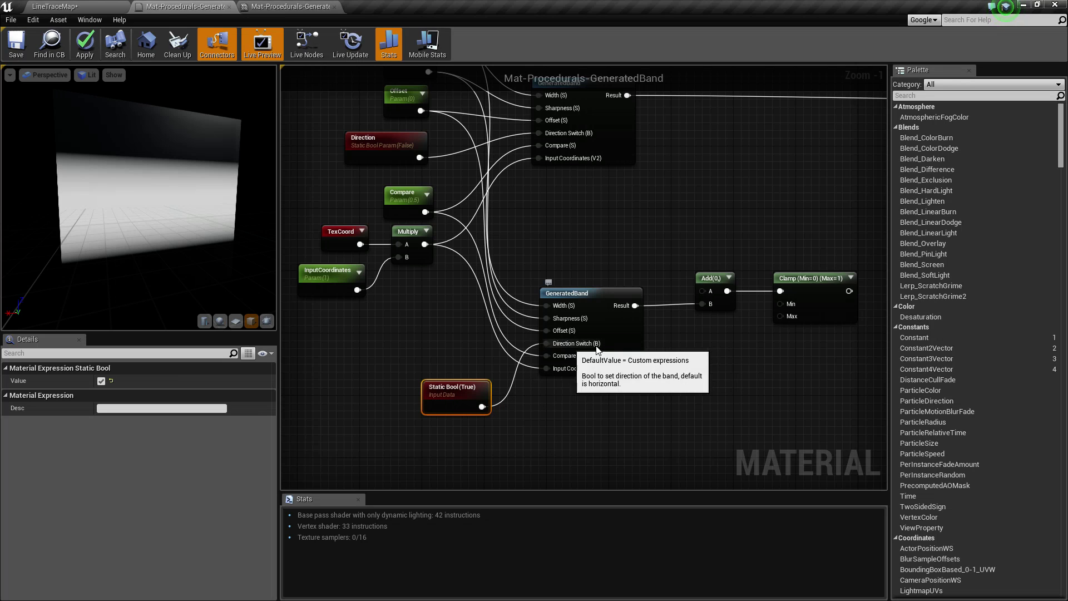
Connect the first GeneratedBand's Result to the Add node's A input and check the Clamp node's settings
{"action": "right_click_drag", "start_coordinate": [596, 348], "coordinate": [501, 442]}
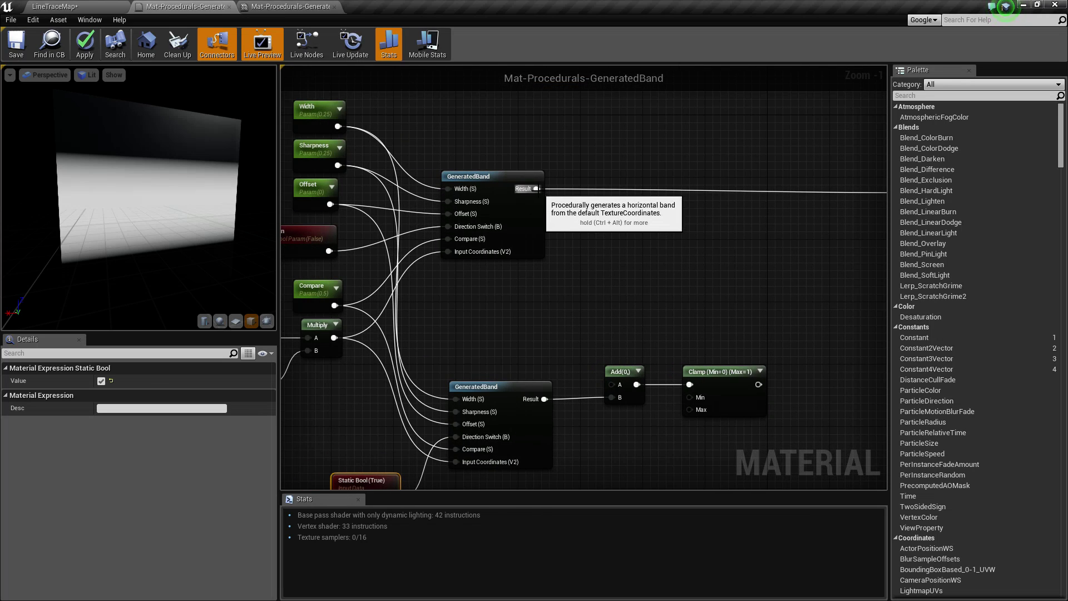
{"action": "left_click_drag", "start_coordinate": [537, 188], "coordinate": [612, 384]}
{"action": "right_click_drag", "start_coordinate": [683, 330], "coordinate": [561, 338]}
{"action": "left_click", "coordinate": [590, 380]}
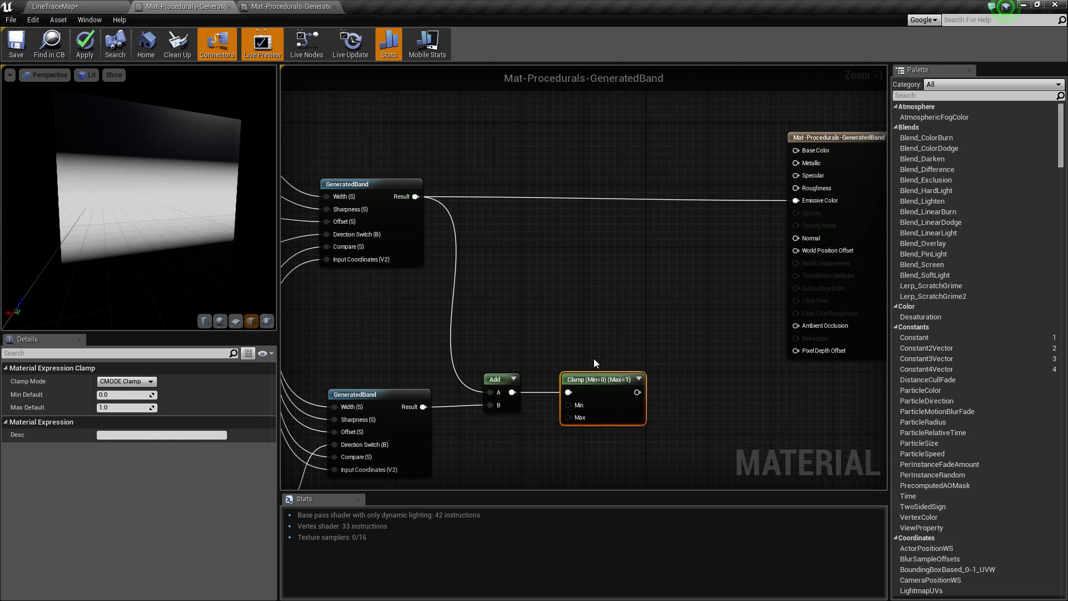
{"action": "right_click", "coordinate": [532, 327]}
{"action": "left_click", "coordinate": [532, 291]}
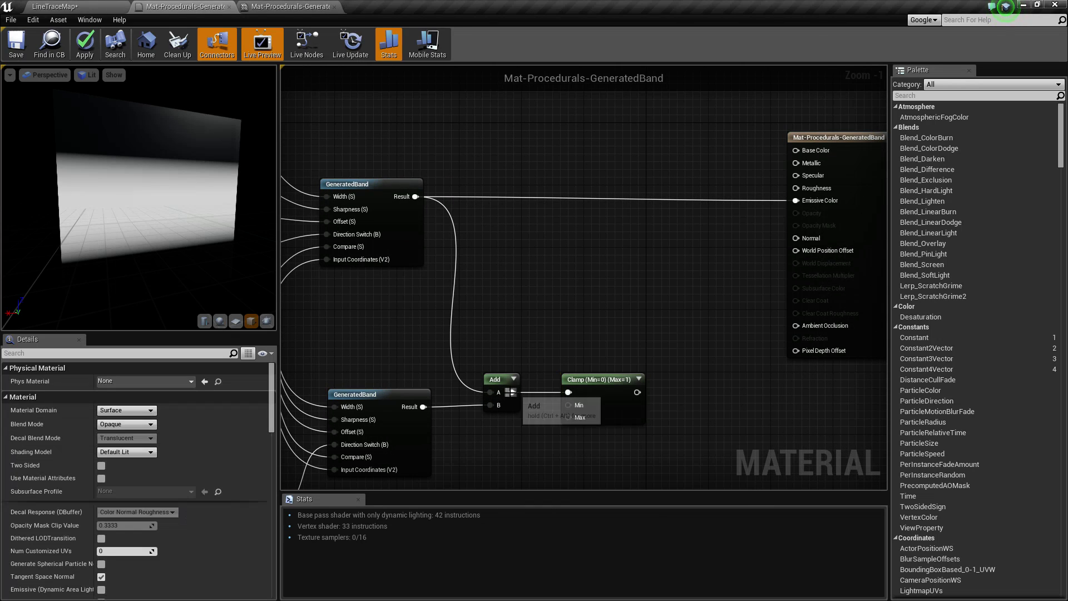
Preview the Add node's output through Emissive Color, and replace that connection with the Clamp node's output
{"action": "left_click_drag", "start_coordinate": [511, 392], "coordinate": [806, 201]}
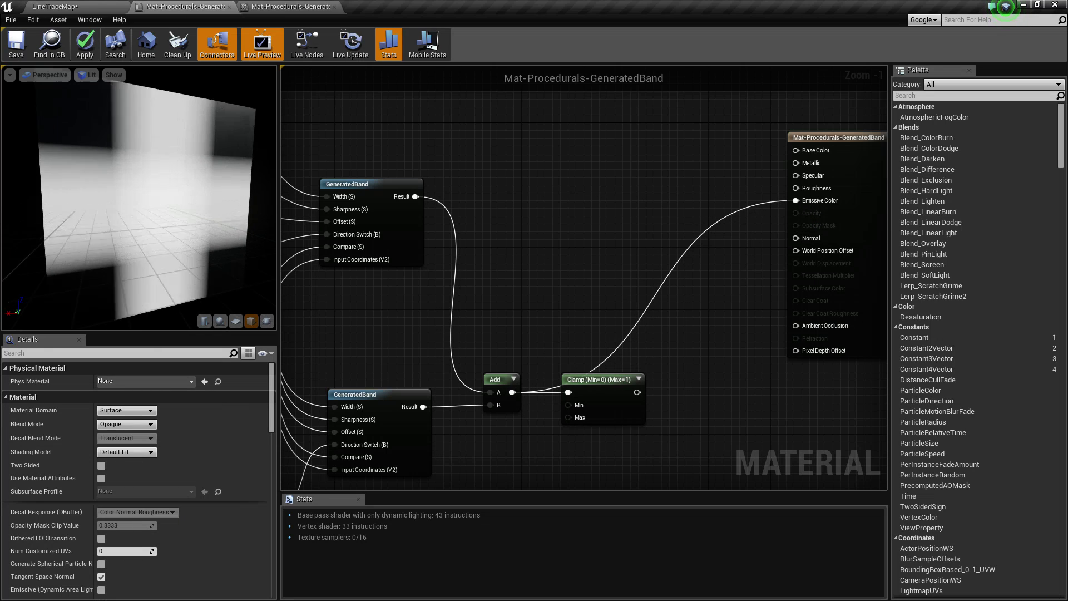
{"action": "scroll", "coordinate": [161, 195], "scroll_direction": "up", "scroll_amount": 5}
{"action": "scroll", "coordinate": [162, 195], "scroll_direction": "down", "scroll_amount": 3}
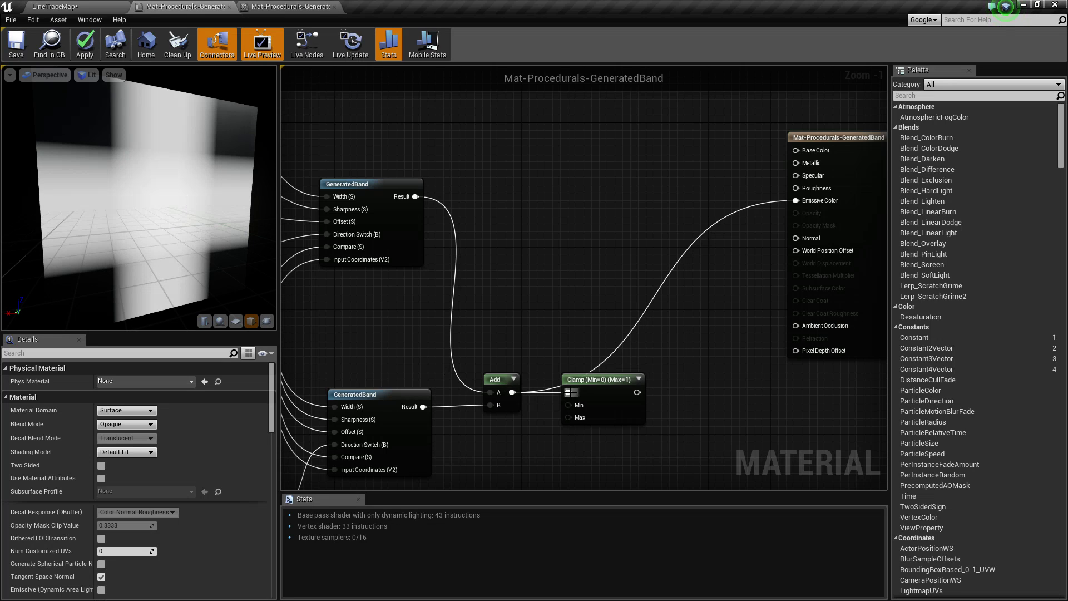
{"action": "left_click_drag", "start_coordinate": [636, 392], "coordinate": [801, 203]}
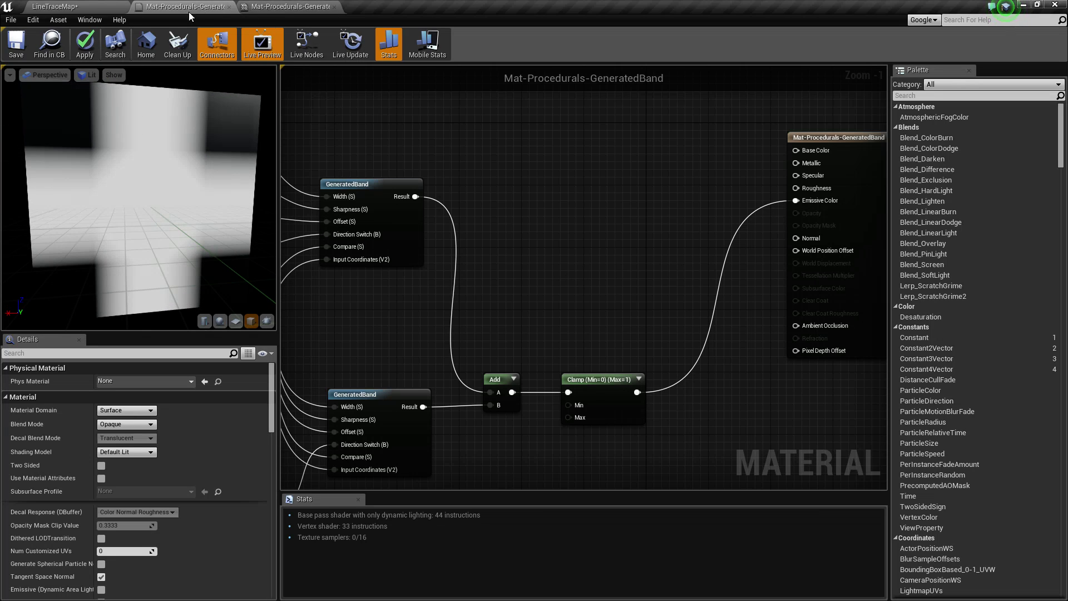
Save the parent material, return to the material instance, and turn Direction off to inspect the grid pattern on the cube
{"action": "left_click", "coordinate": [16, 44]}
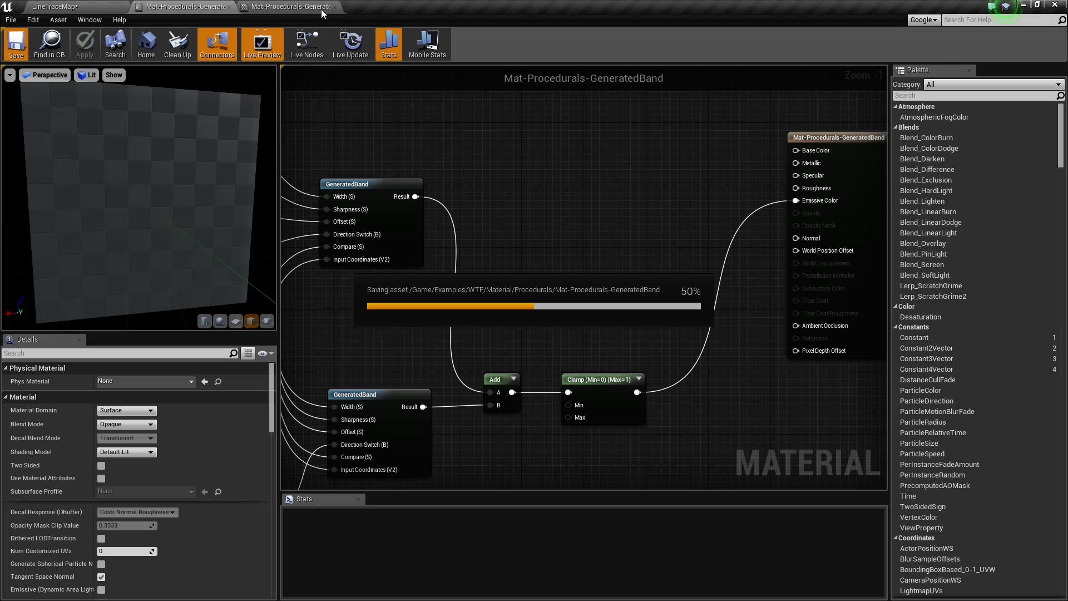
{"action": "left_click", "coordinate": [308, 7]}
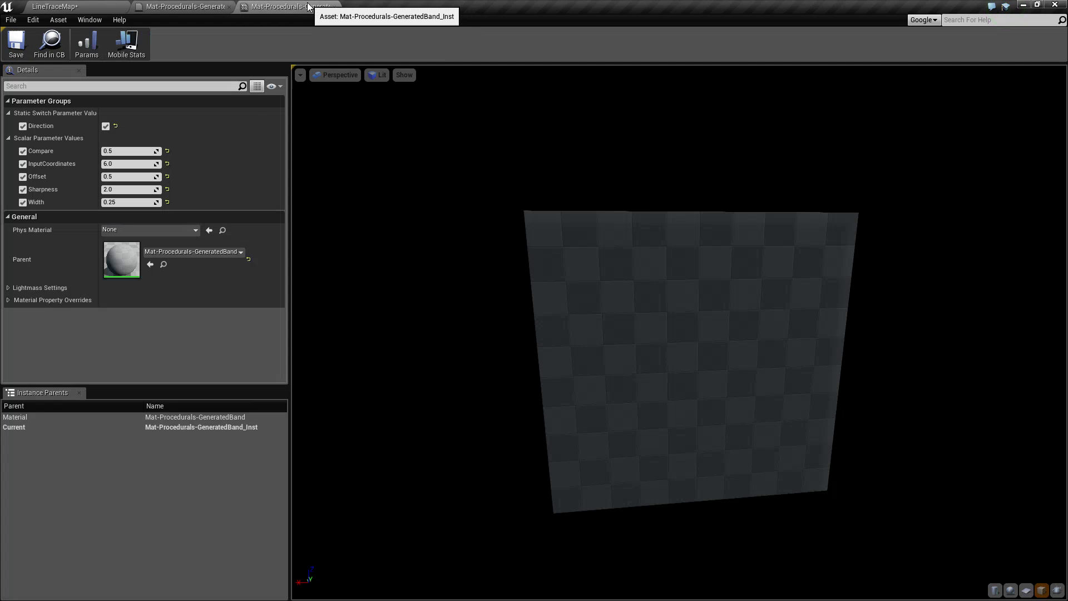
{"action": "left_click_drag", "start_coordinate": [470, 196], "coordinate": [259, 43]}
{"action": "left_click", "coordinate": [183, 7]}
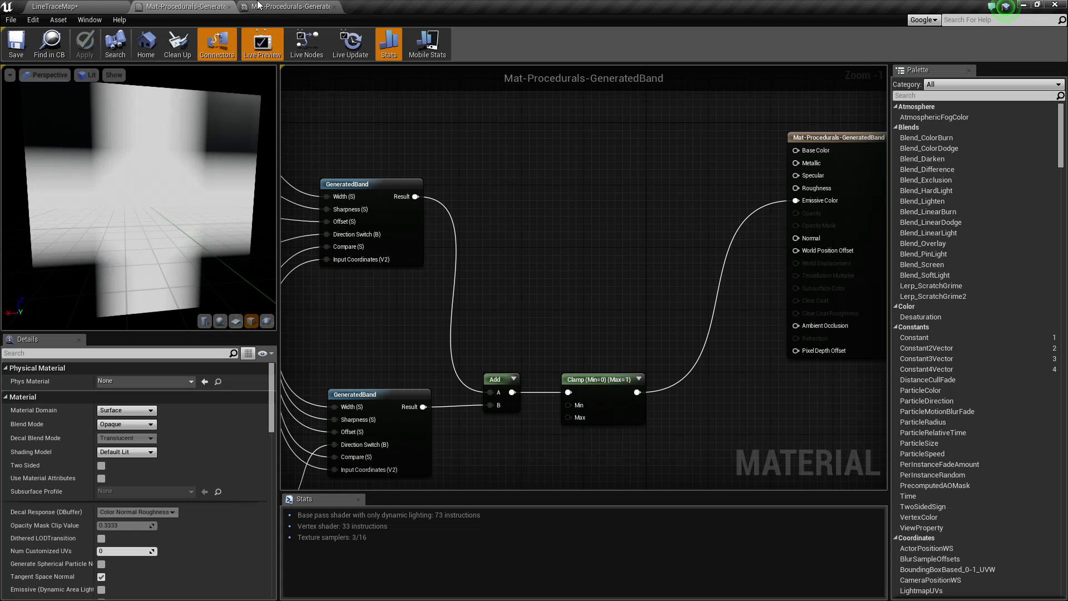
{"action": "left_click", "coordinate": [289, 7]}
{"action": "left_click", "coordinate": [105, 126]}
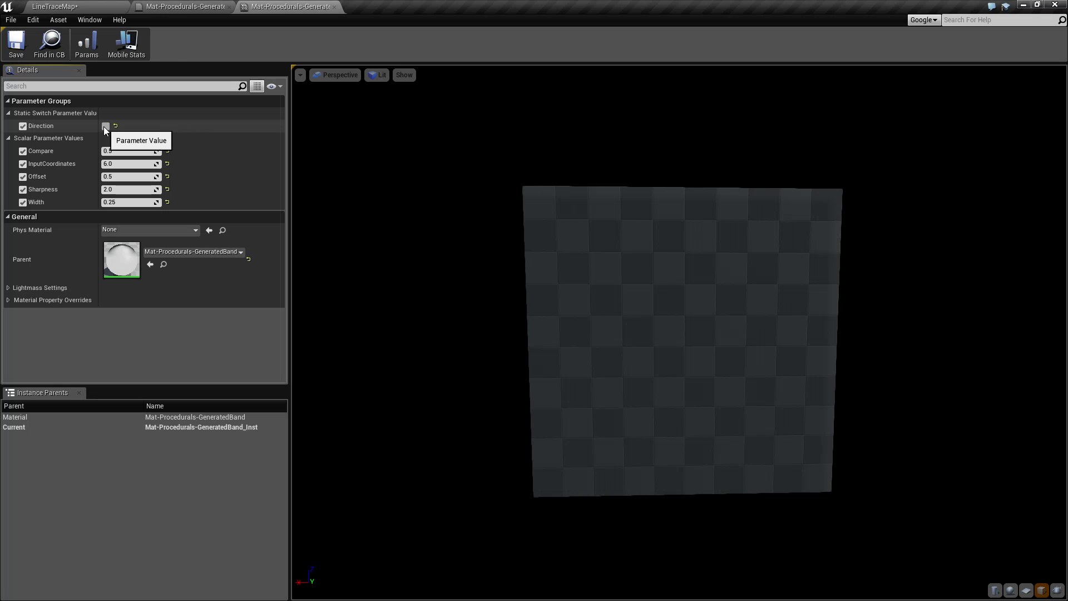
{"action": "mouse_move", "coordinate": [556, 334]}
{"action": "left_mouse_down"}
{"action": "mouse_move", "coordinate": [533, 356]}
{"action": "mouse_move", "coordinate": [562, 334]}
{"action": "mouse_move", "coordinate": [556, 384]}
{"action": "mouse_move", "coordinate": [559, 356]}
{"action": "mouse_move", "coordinate": [534, 350]}
{"action": "mouse_move", "coordinate": [548, 348]}
{"action": "left_mouse_up"}
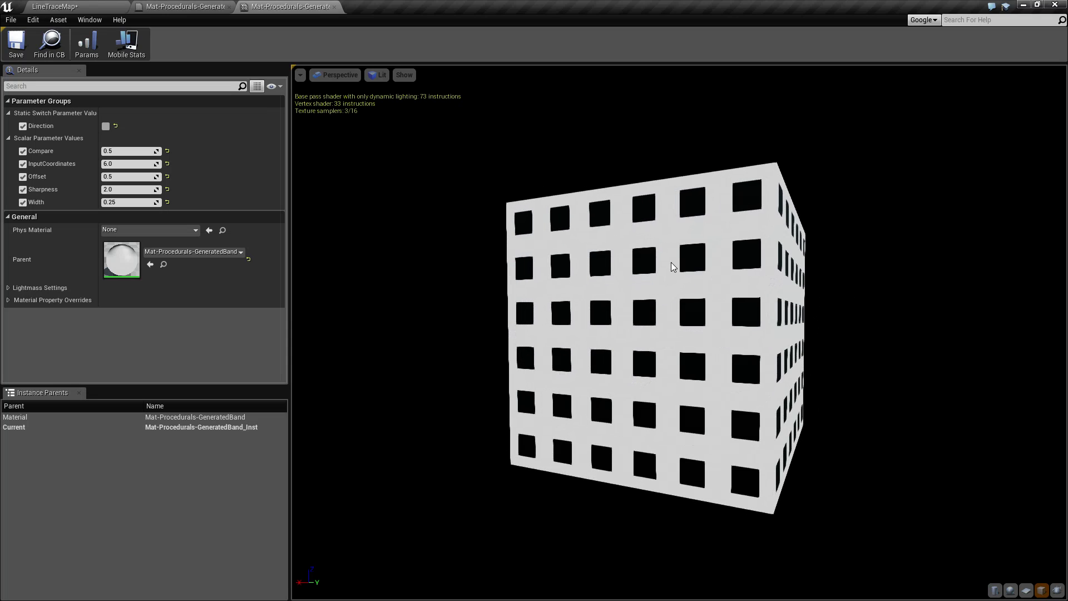
Try InputCoordinates at 2, set it to 1, and inspect the square pattern on the cube's face
{"action": "left_click", "coordinate": [124, 165]}
{"action": "type", "text": "2"}
{"action": "key", "text": "Return"}
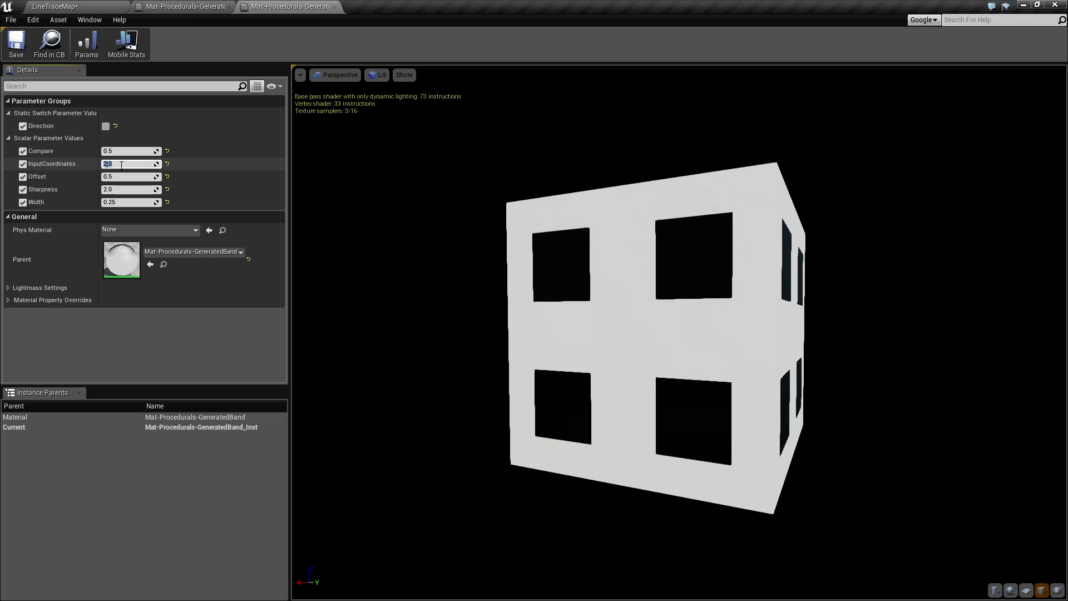
{"action": "type", "text": "1"}
{"action": "key", "text": "Return"}
{"action": "mouse_move", "coordinate": [594, 291]}
{"action": "left_mouse_down"}
{"action": "mouse_move", "coordinate": [553, 295]}
{"action": "mouse_move", "coordinate": [548, 322]}
{"action": "mouse_move", "coordinate": [551, 300]}
{"action": "mouse_move", "coordinate": [572, 284]}
{"action": "mouse_move", "coordinate": [606, 284]}
{"action": "mouse_move", "coordinate": [575, 285]}
{"action": "left_mouse_up"}
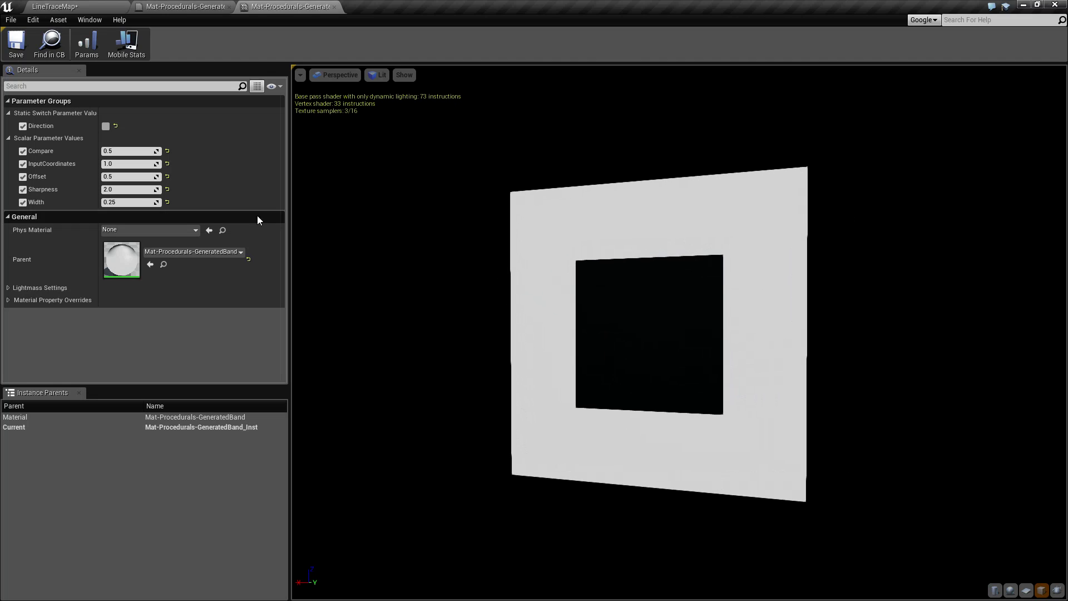
Try a negative Sharpness of about -1.14 to soften the square's edges, and restore Sharpness to 2
{"action": "left_click_drag", "start_coordinate": [128, 189], "coordinate": [92, 189]}
{"action": "left_click", "coordinate": [128, 189]}
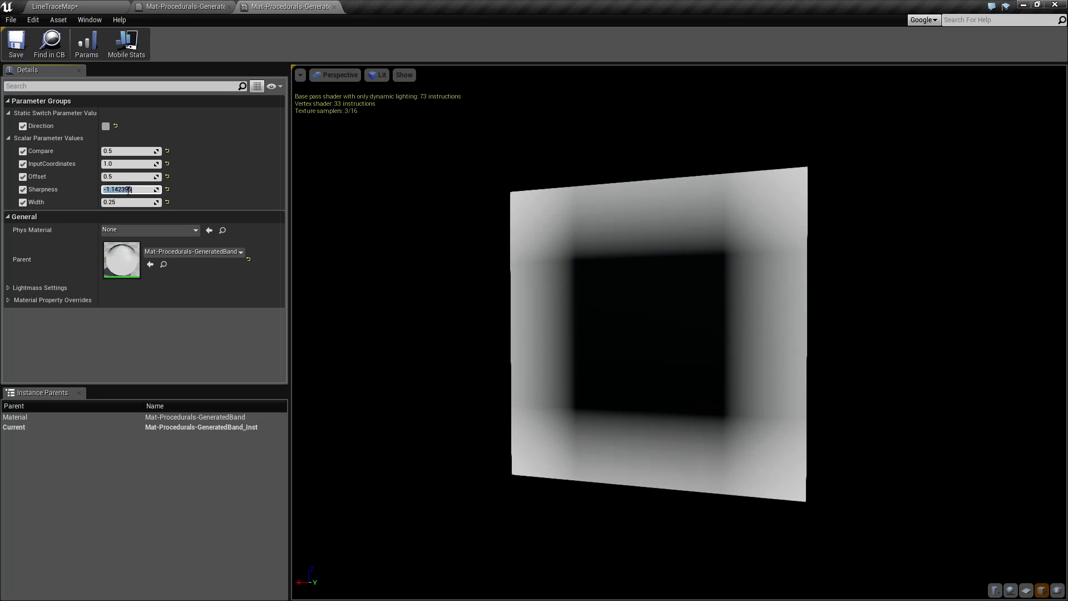
{"action": "type", "text": "2"}
{"action": "key", "text": "Return"}
Set Width to 0.1 and InputCoordinates to 10 for a fine grid, and inspect it around the cube
{"action": "left_click", "coordinate": [130, 201]}
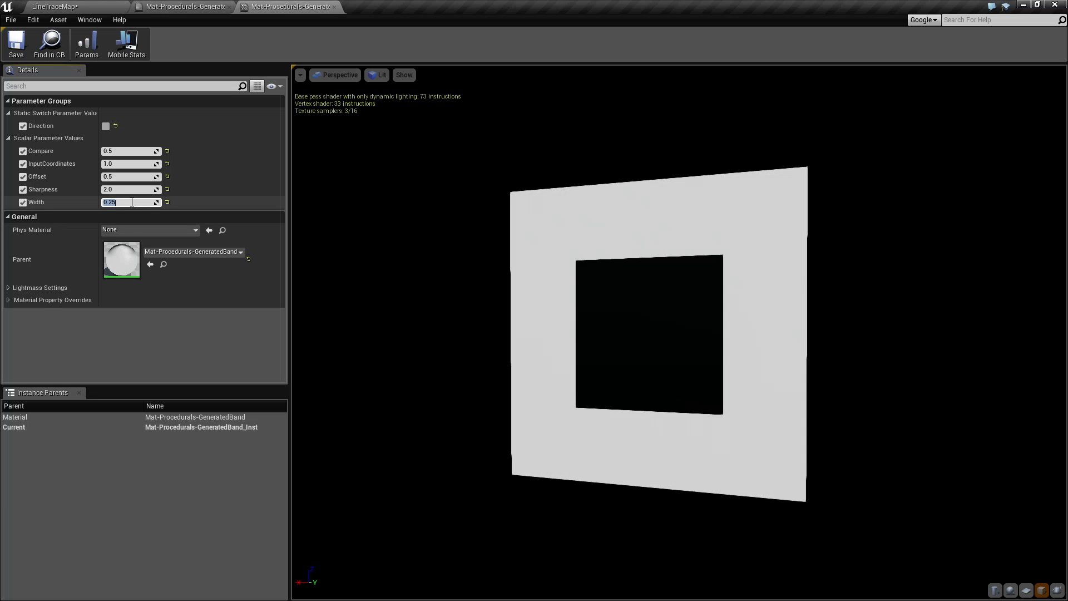
{"action": "type", "text": "0.1"}
{"action": "key", "text": "Return"}
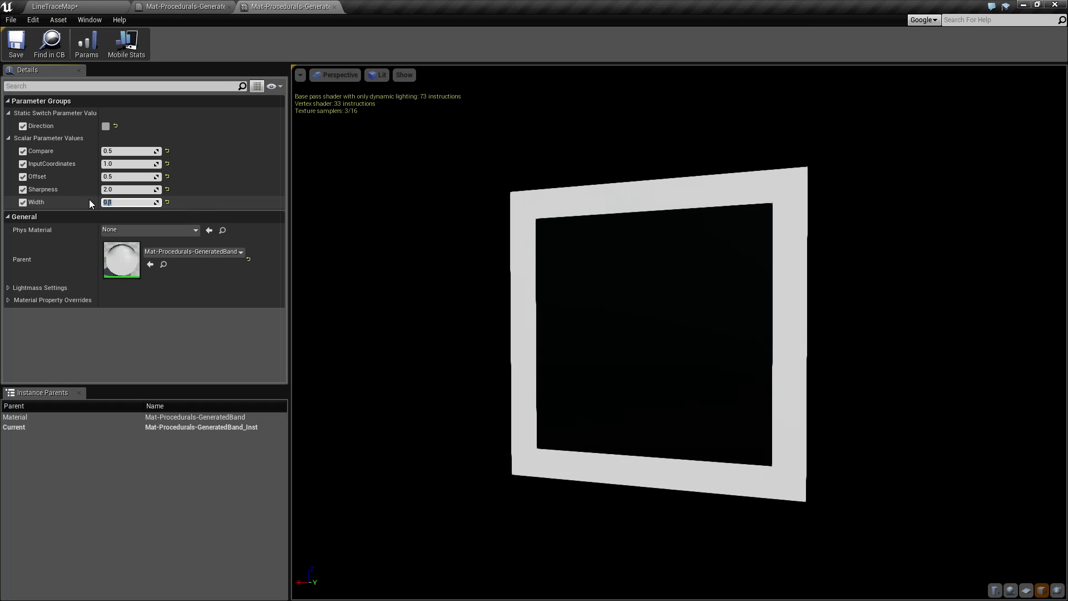
{"action": "left_click", "coordinate": [123, 163]}
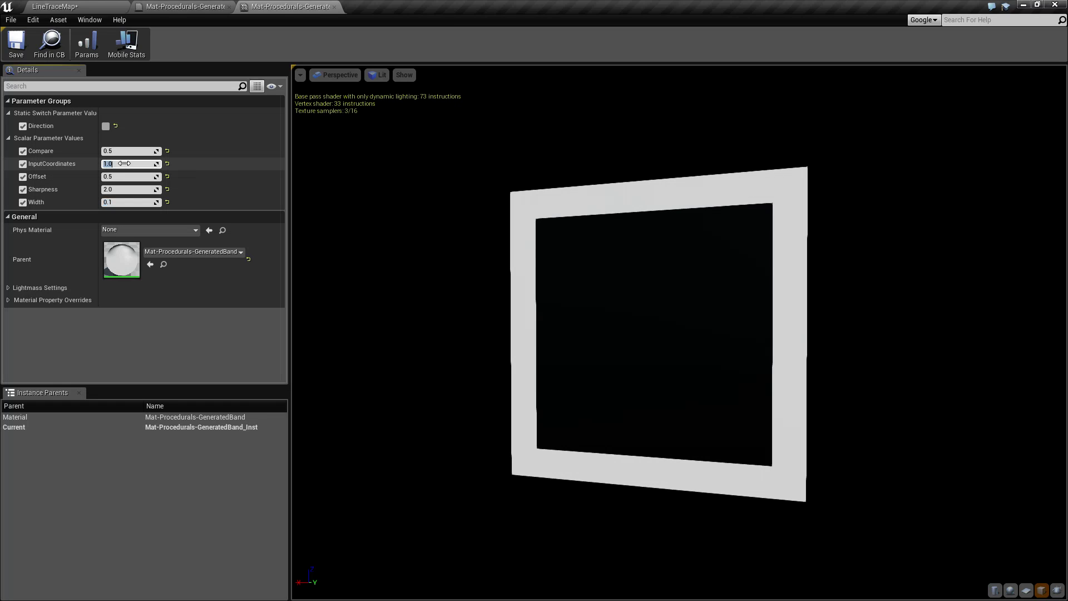
{"action": "type", "text": "10"}
{"action": "key", "text": "Return"}
{"action": "left_click_drag", "start_coordinate": [656, 334], "coordinate": [686, 296]}
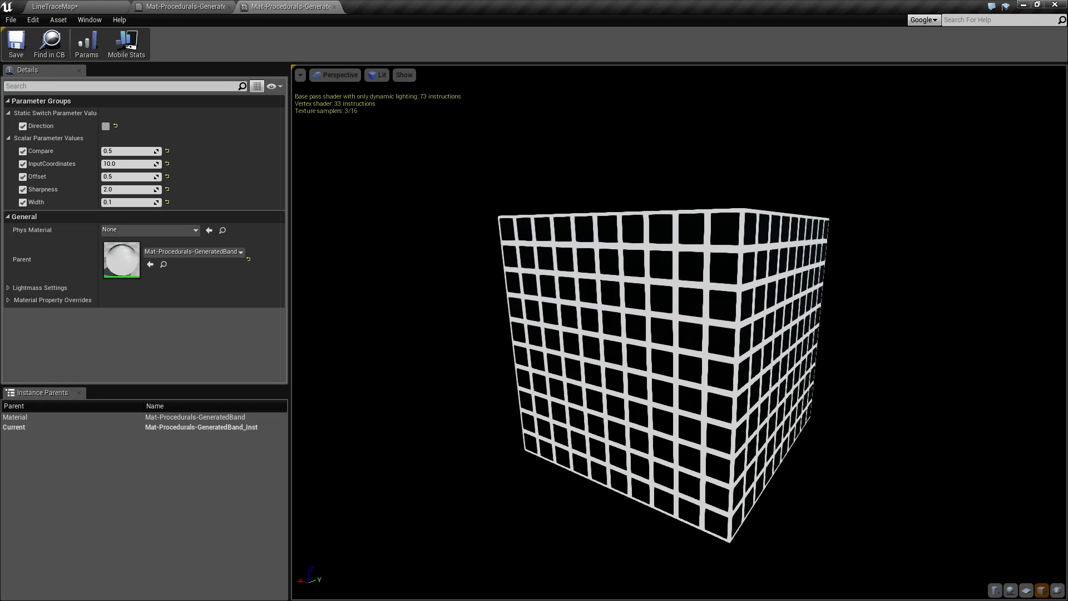
Review the parent material's two GeneratedBand nodes and their Add and Clamp connections, comparing them with the grid on the material instance's cube
{"action": "left_click", "coordinate": [184, 6]}
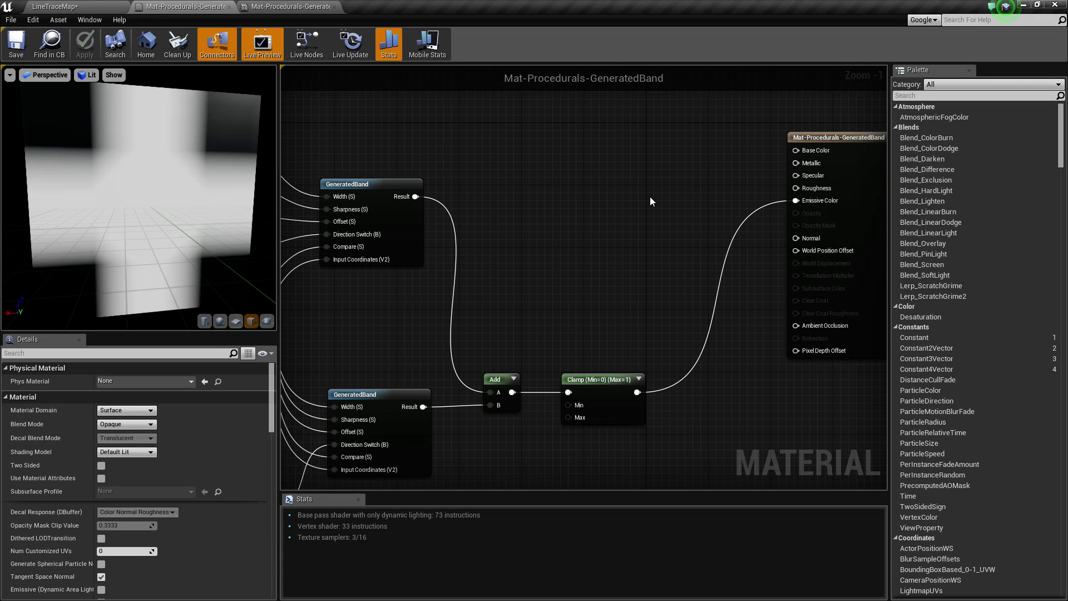
{"action": "right_click_drag", "start_coordinate": [392, 165], "coordinate": [534, 169]}
{"action": "scroll", "coordinate": [511, 136], "scroll_direction": "up", "scroll_amount": 1}
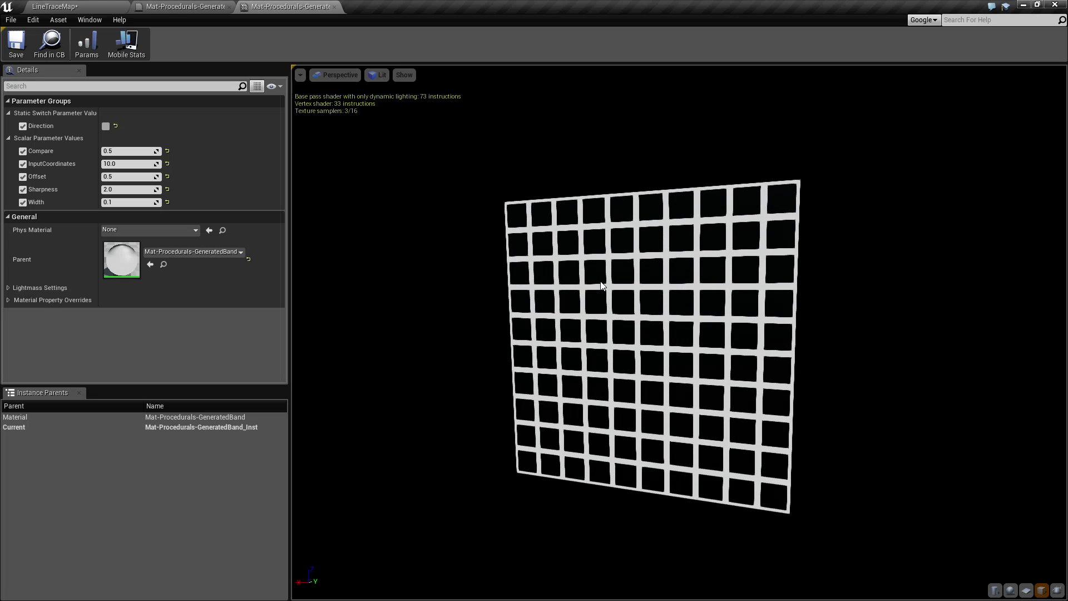
{"action": "left_click_drag", "start_coordinate": [602, 286], "coordinate": [579, 255]}
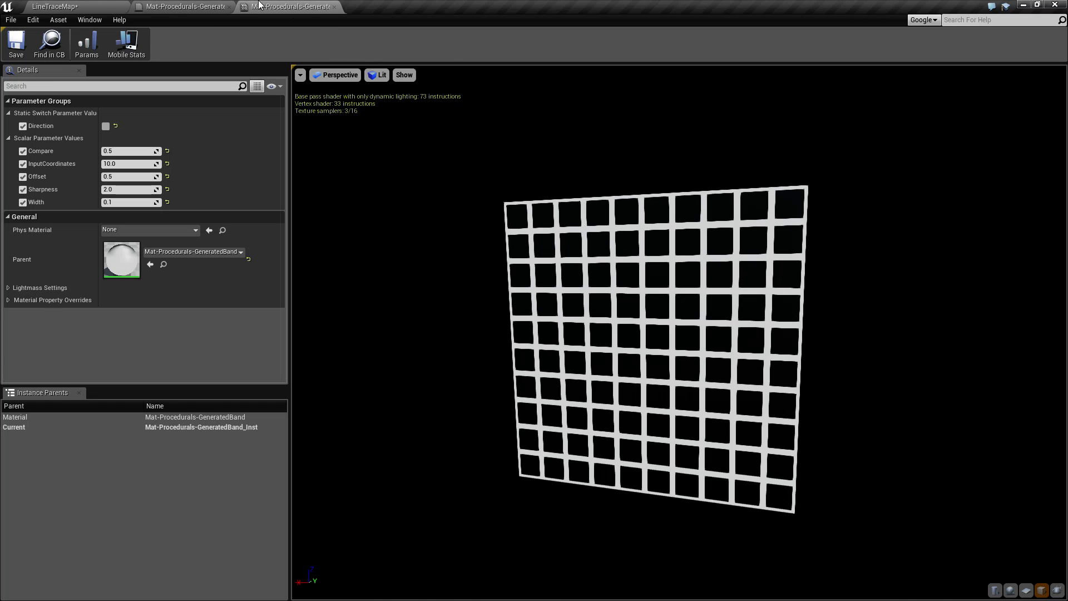
{"action": "left_click", "coordinate": [183, 7]}
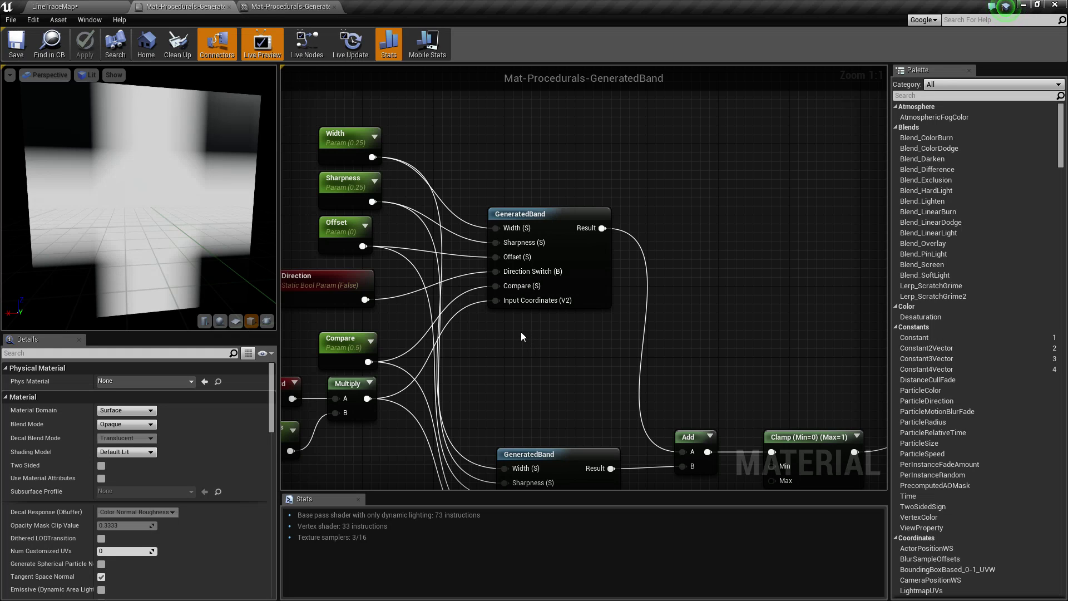
{"action": "right_click_drag", "start_coordinate": [519, 332], "coordinate": [540, 241]}
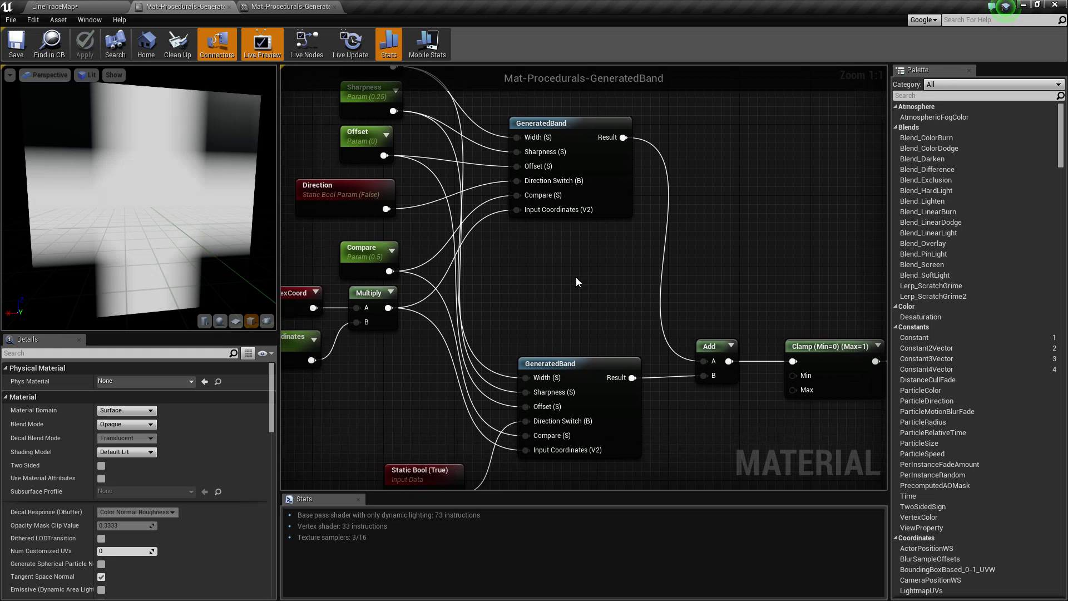